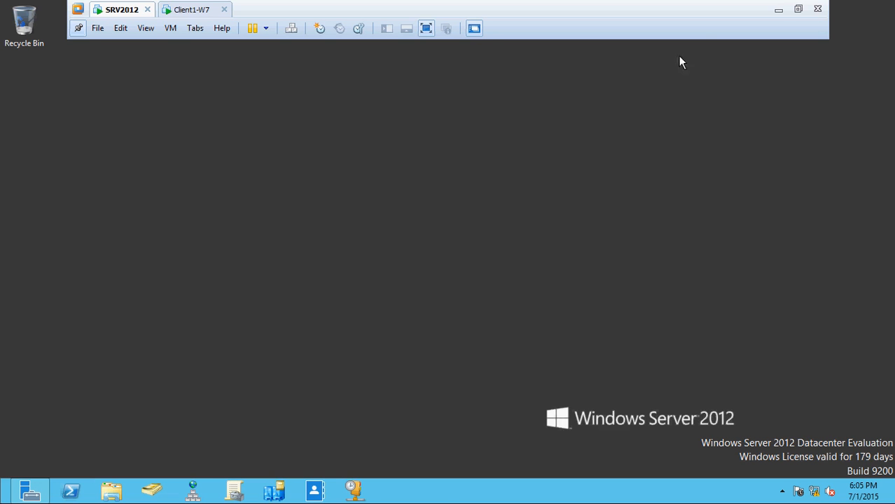
pyautogui.click(778, 10)
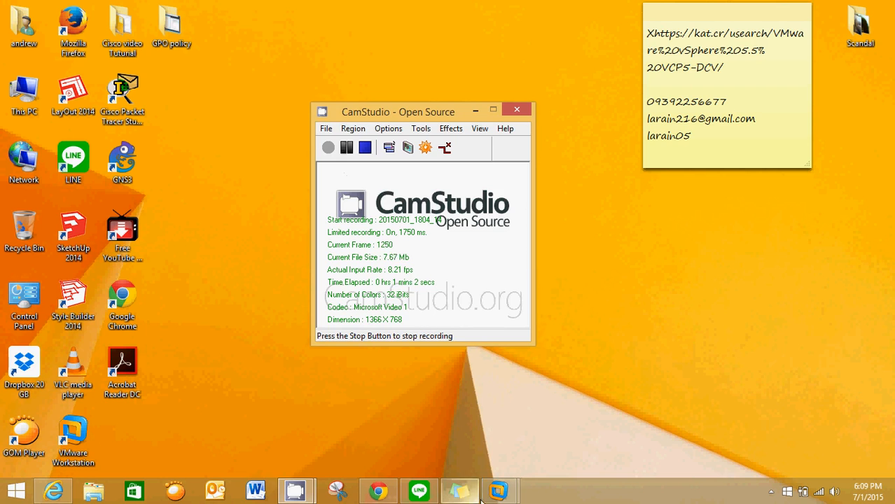
pyautogui.moveTo(498, 490)
pyautogui.click(470, 403)
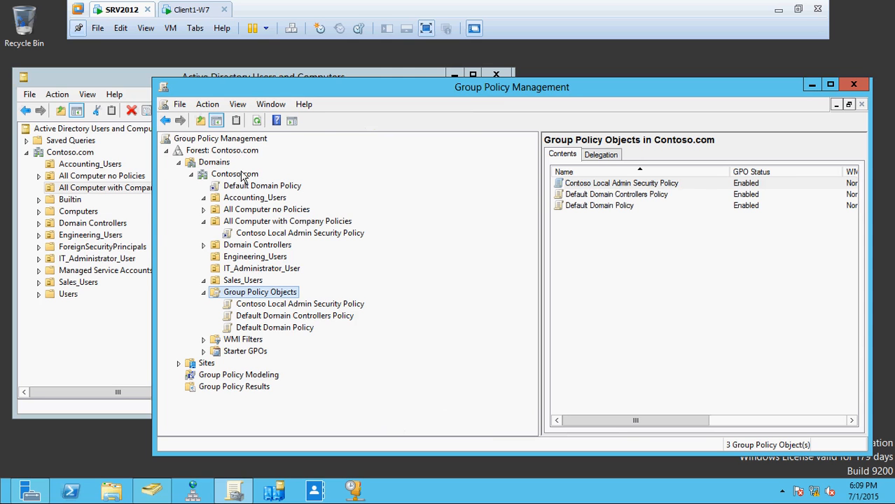
# Look at the Client1-W7 machine, then on SRV2012 view the scope of Contoso Local Admin Security Policy under All Computer with Company Policies
pyautogui.click(192, 10)
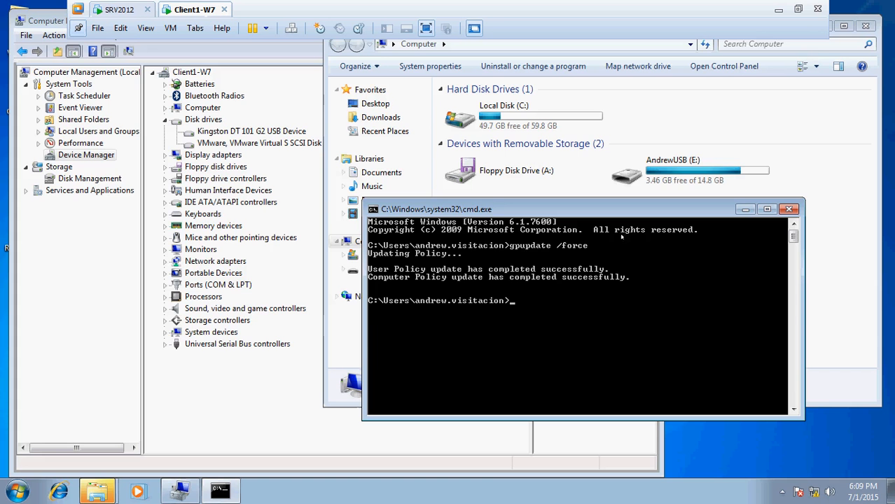
pyautogui.click(119, 10)
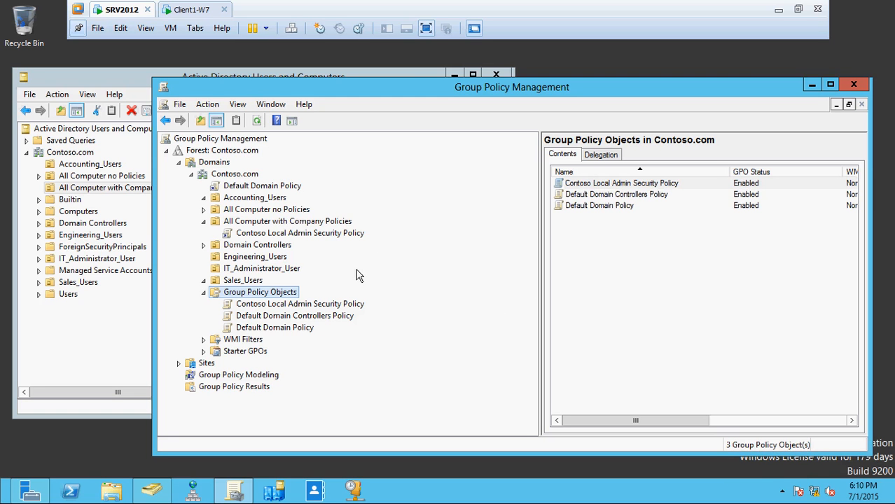
pyautogui.click(310, 235)
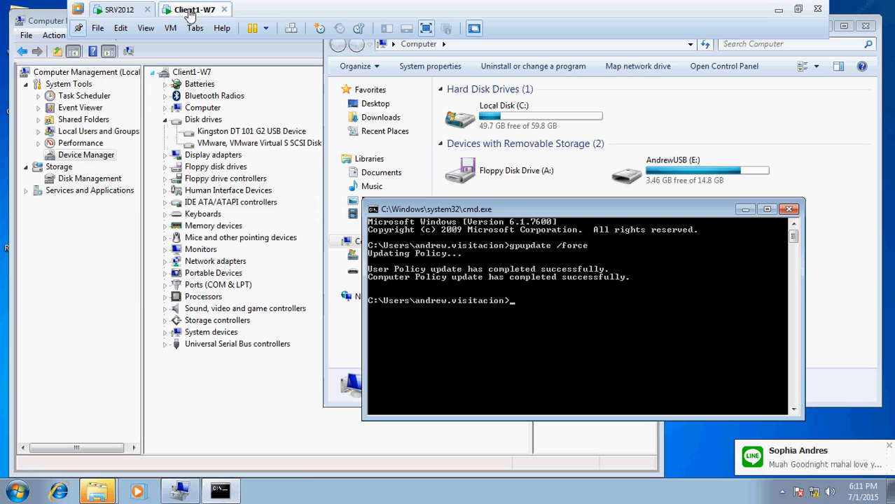
# On Client1-W7, check access to the USB drive (E:) by viewing its contents, and return to the Computer view
pyautogui.click(189, 10)
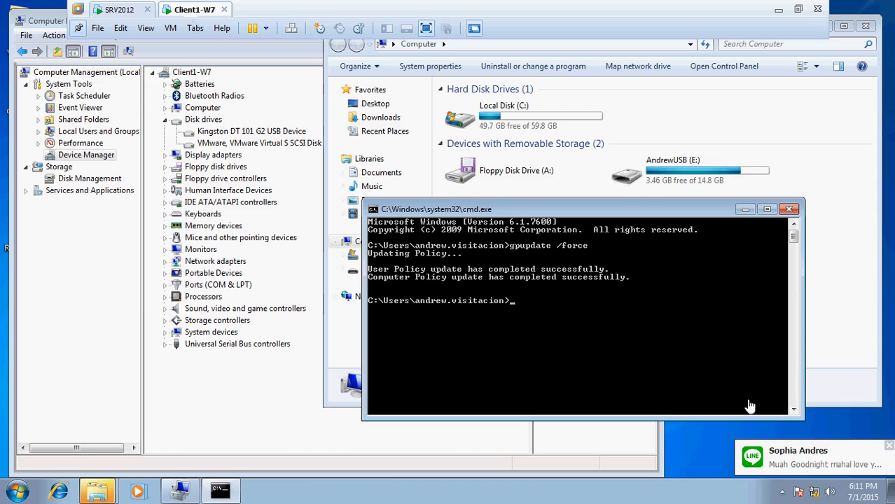
pyautogui.click(888, 447)
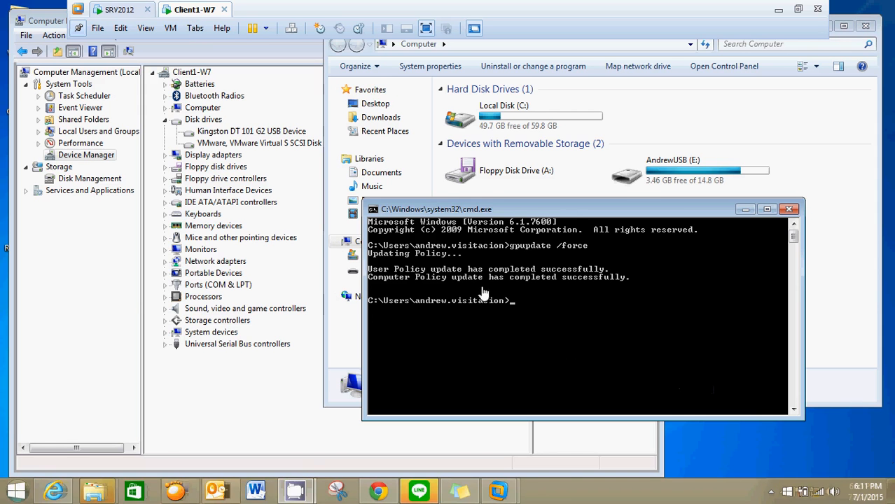
pyautogui.click(674, 175)
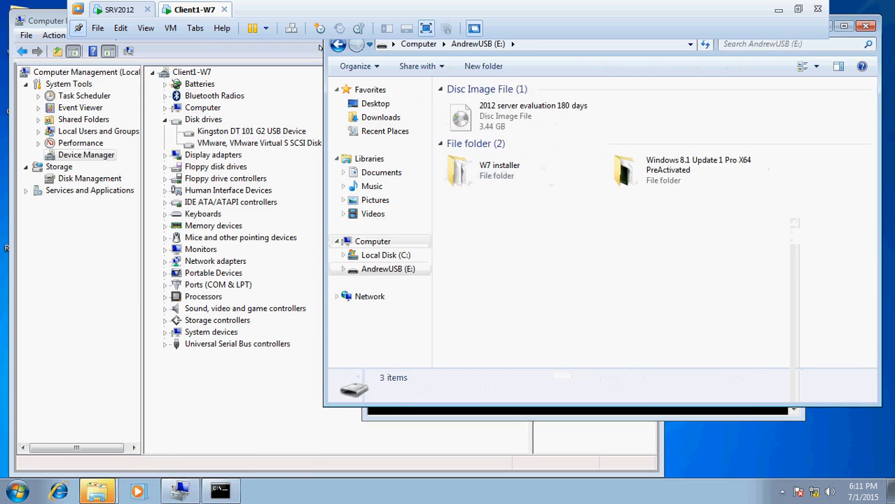
pyautogui.click(339, 44)
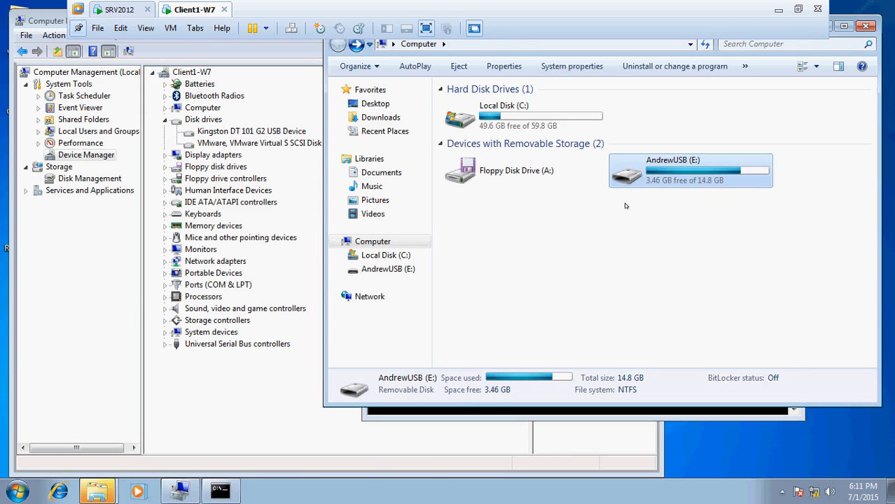
# On SRV2012, create a new group policy object named "Contoso USB Security Denied Policy" under Group Policy Objects, without a source starter GPO
pyautogui.click(118, 11)
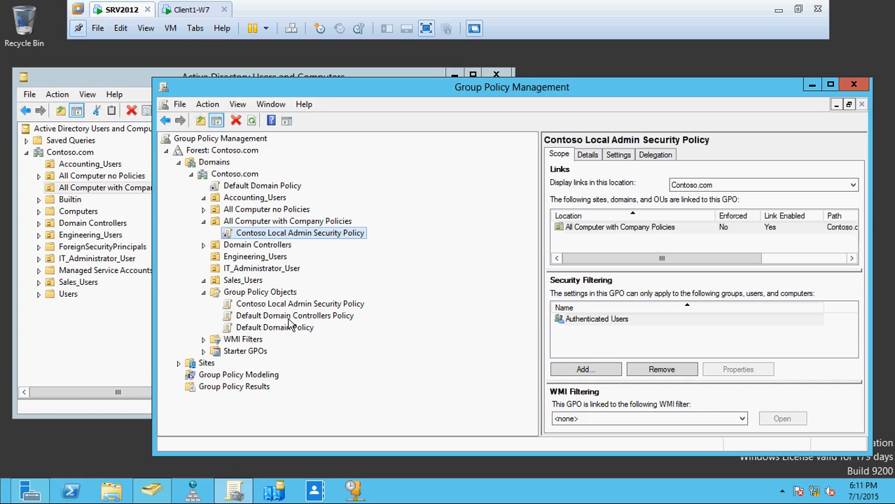
pyautogui.click(277, 295)
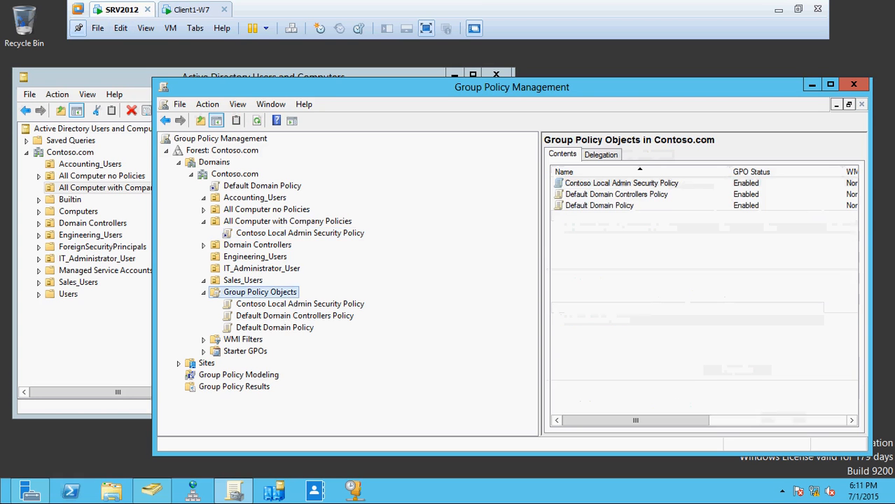
pyautogui.rightClick(276, 296)
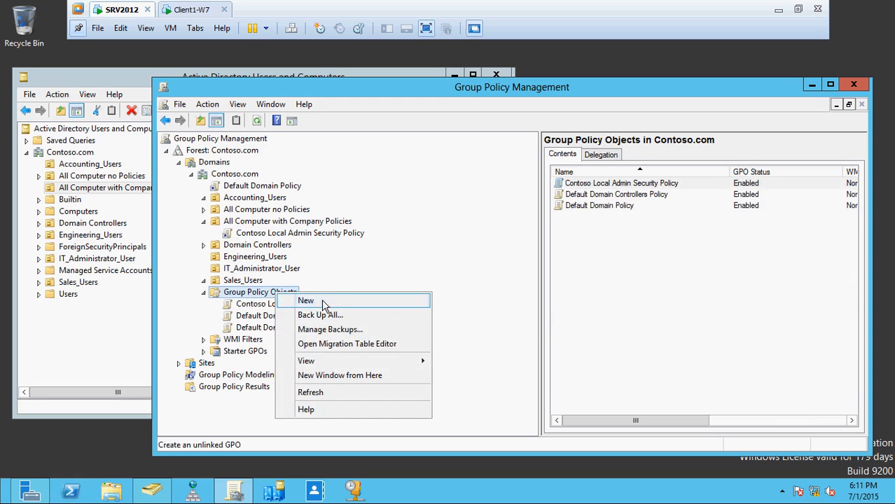
pyautogui.click(300, 303)
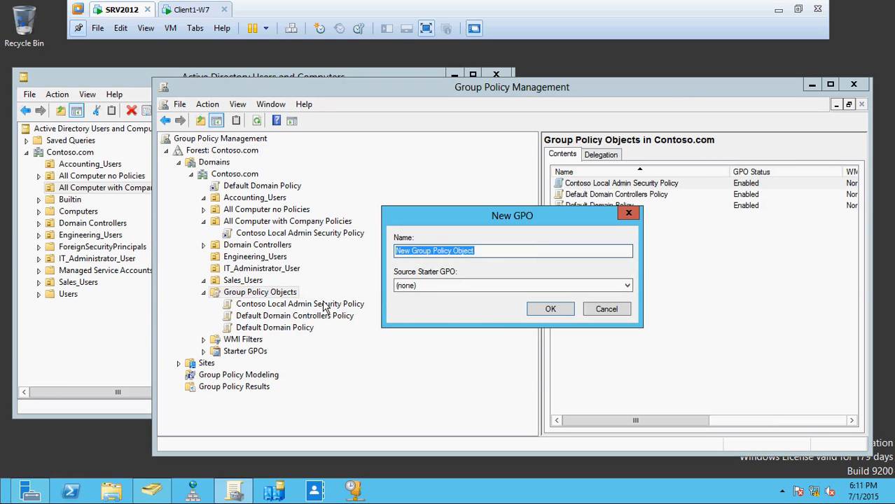
pyautogui.write('C')
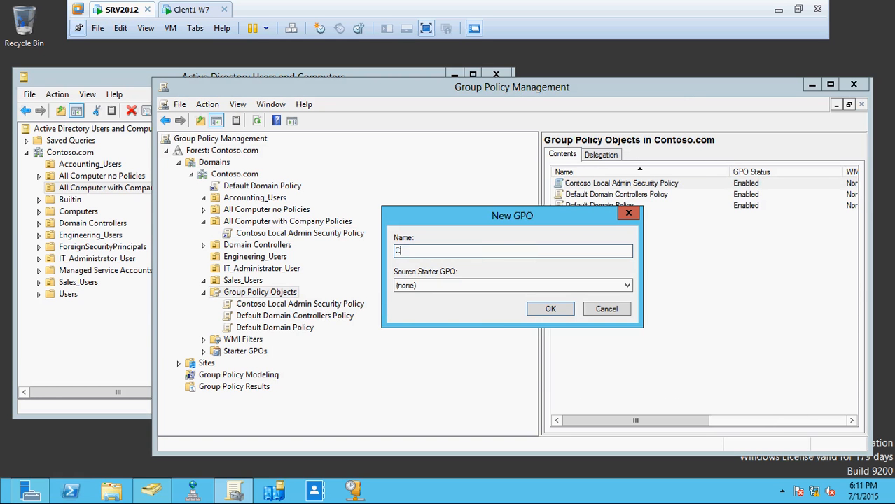
pyautogui.write('ontoso USB Security Denied Policy')
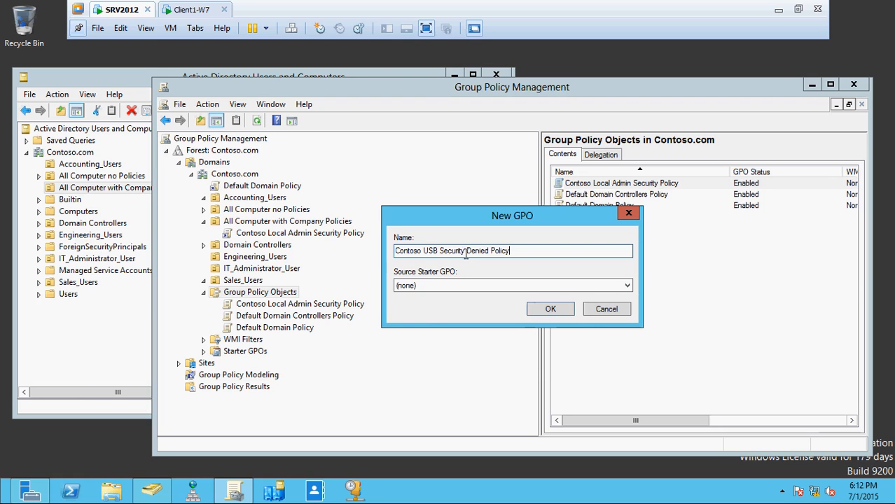
pyautogui.click(548, 309)
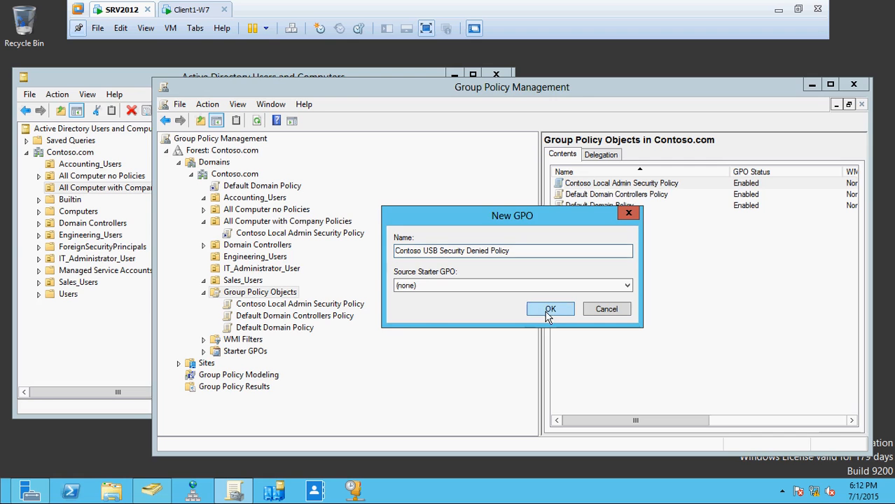
# Open Contoso Local Admin Security Policy from Group Policy Objects for editing and maximize the editor
pyautogui.click(332, 306)
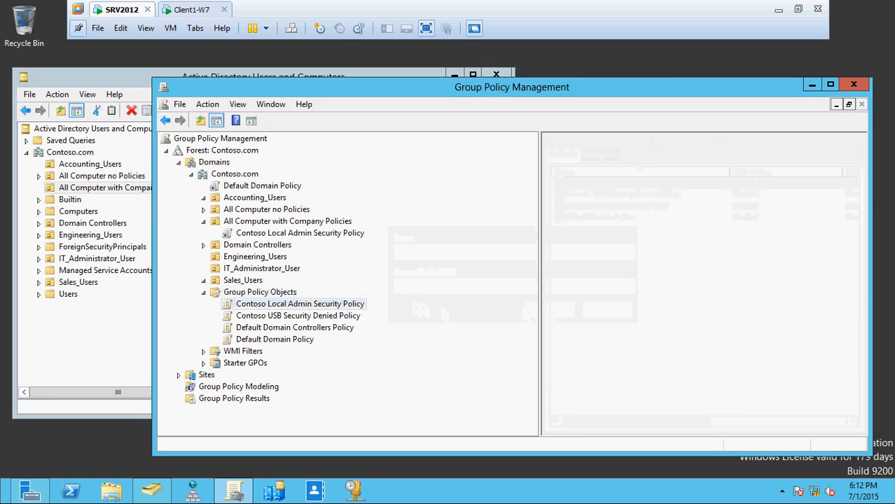
pyautogui.rightClick(332, 306)
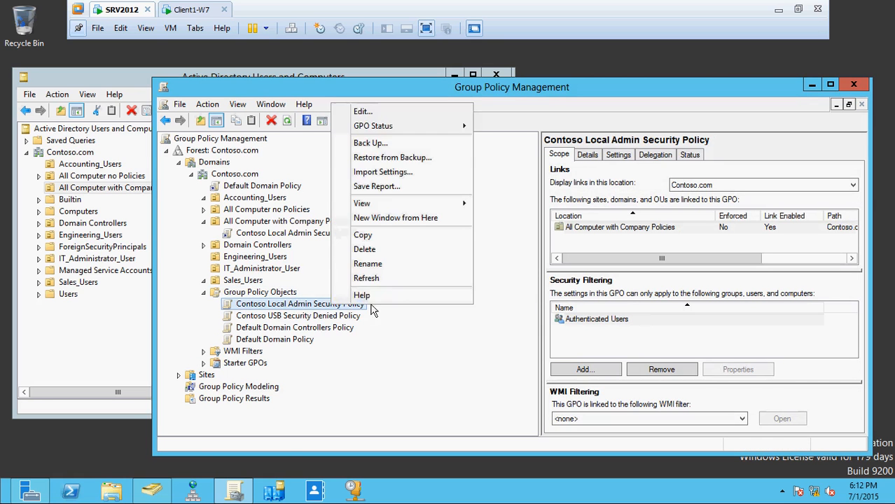
pyautogui.click(386, 111)
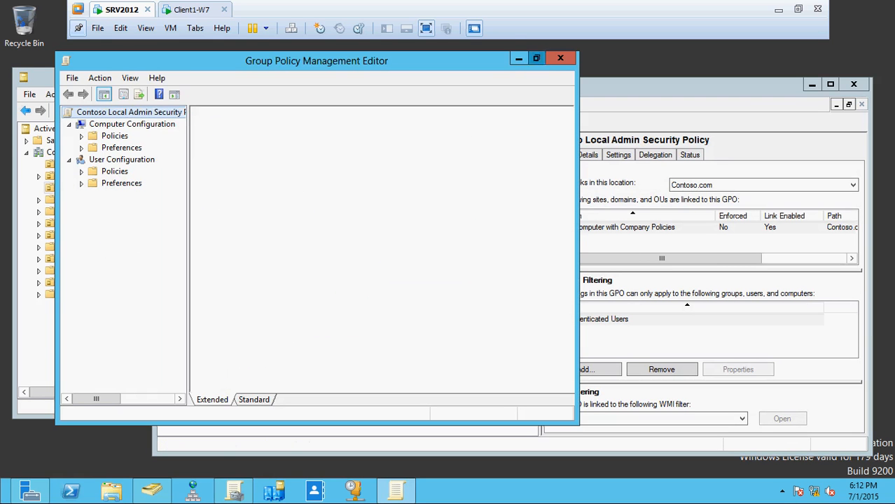
pyautogui.click(537, 60)
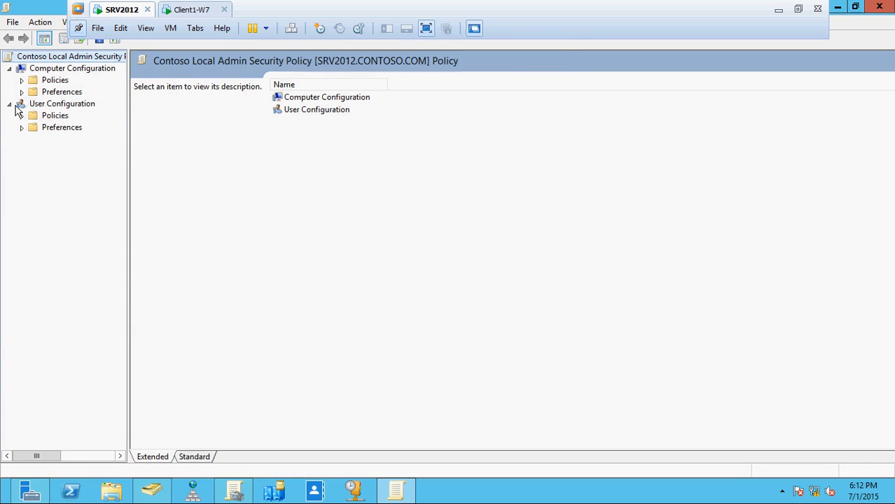
# Show the Removable Storage Access settings under Computer Configuration > Policies > Administrative Templates > System, widening the tree enough to read it
pyautogui.click(14, 106)
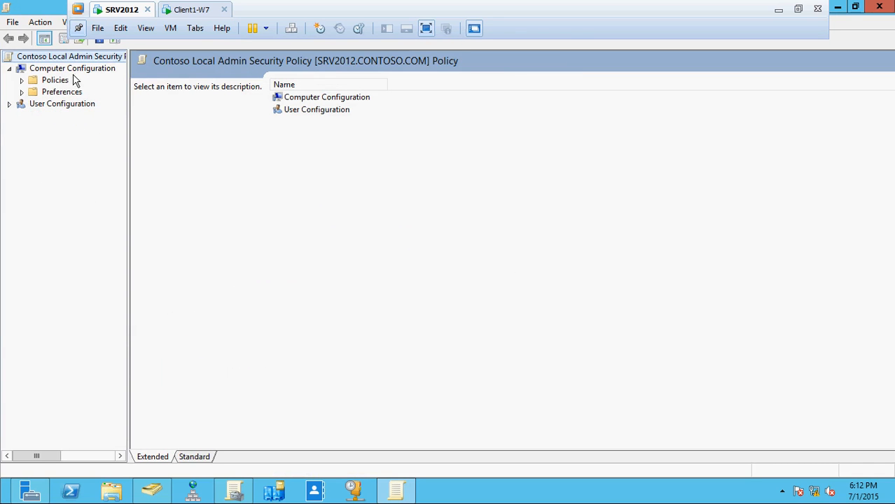
pyautogui.click(21, 80)
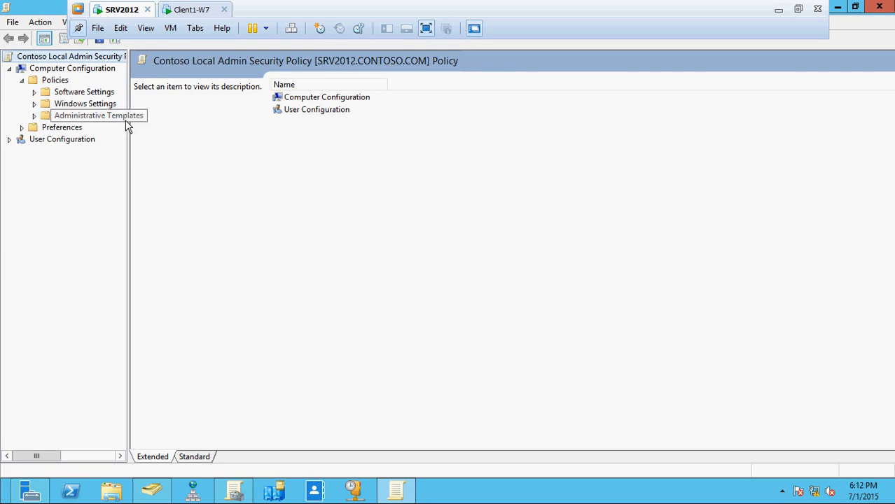
pyautogui.moveTo(127, 127); pyautogui.dragTo(228, 130)
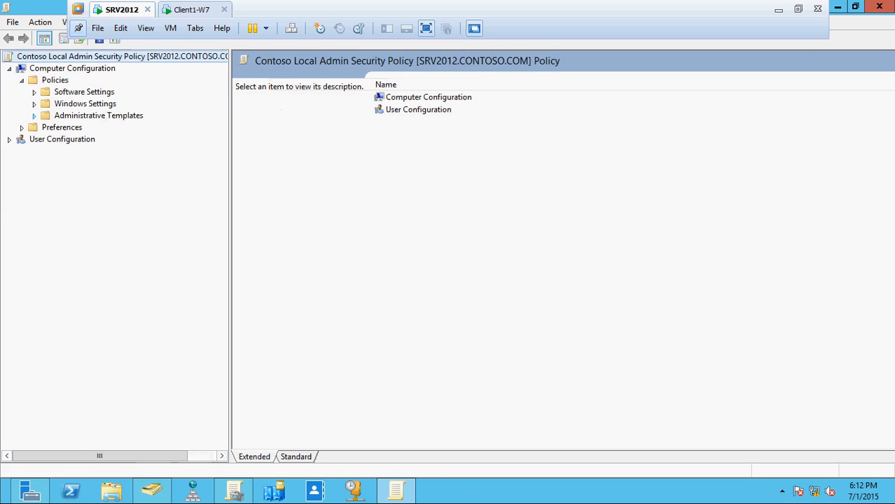
pyautogui.click(34, 115)
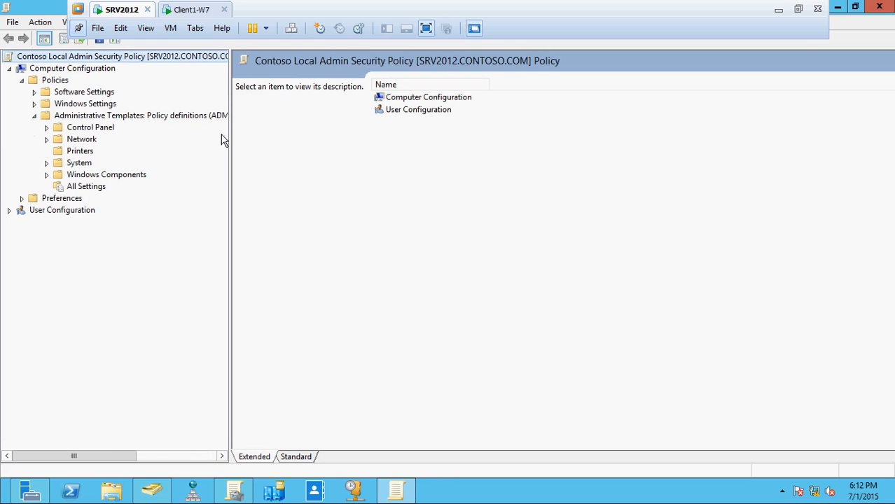
pyautogui.moveTo(230, 141); pyautogui.dragTo(319, 139)
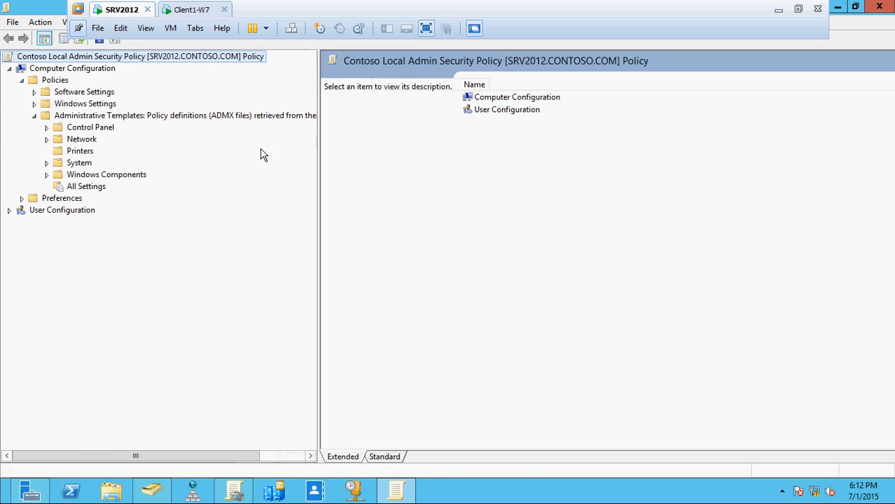
pyautogui.click(47, 163)
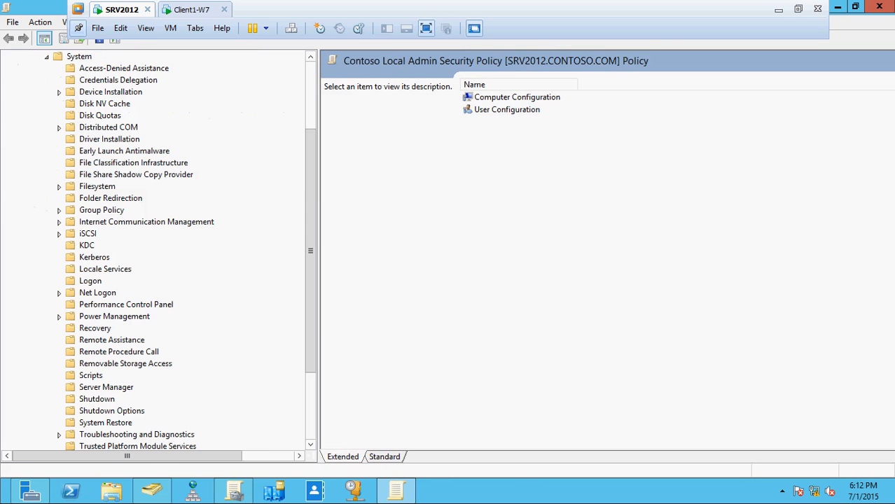
pyautogui.moveTo(310, 185); pyautogui.dragTo(316, 290)
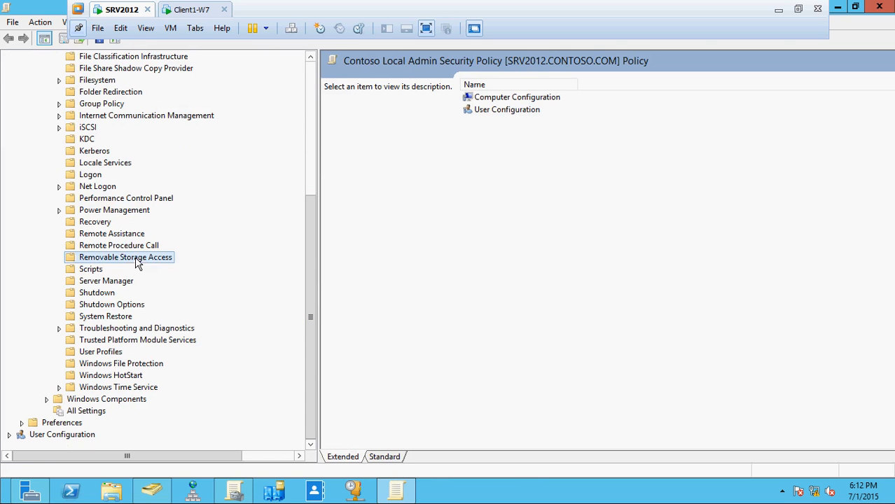
pyautogui.click(126, 258)
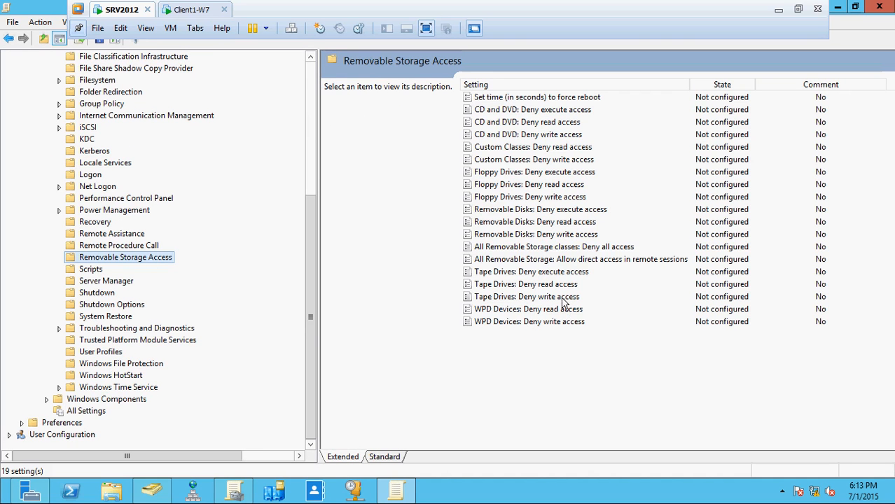
# Enable the "All Removable Storage classes: Deny all access" setting, apply it, and close the policy editor
pyautogui.click(536, 246)
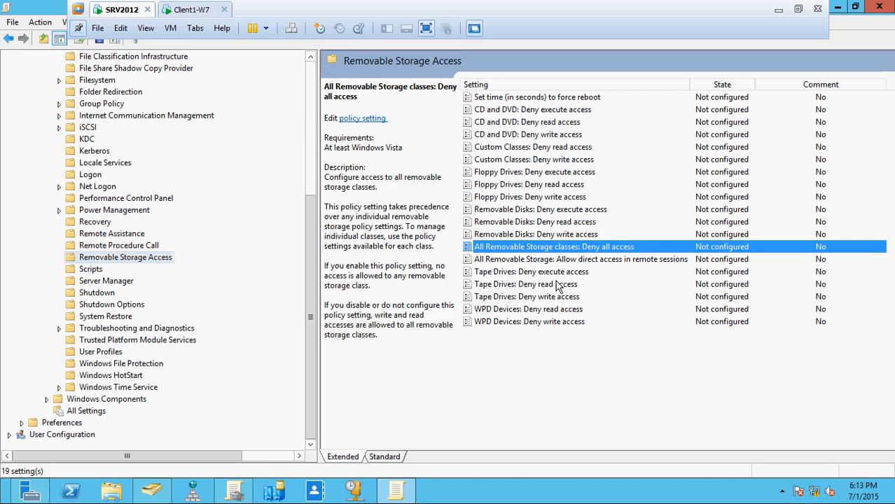
pyautogui.doubleClick(553, 248)
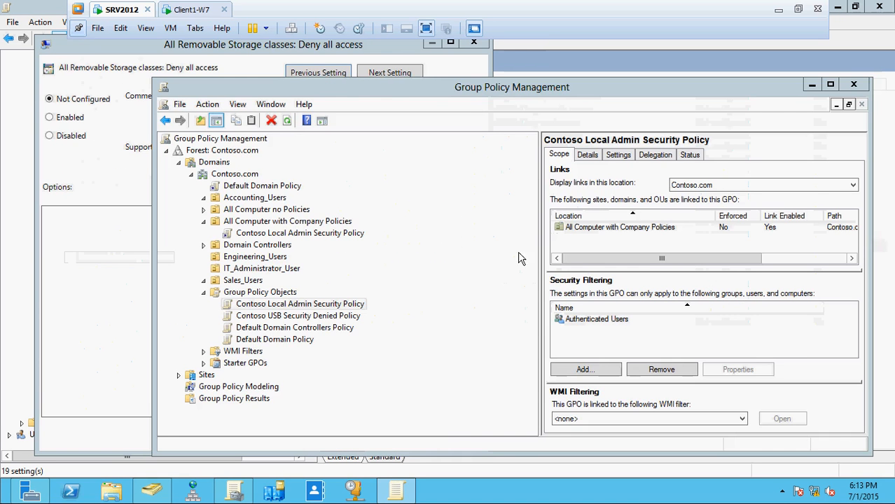
pyautogui.click(95, 184)
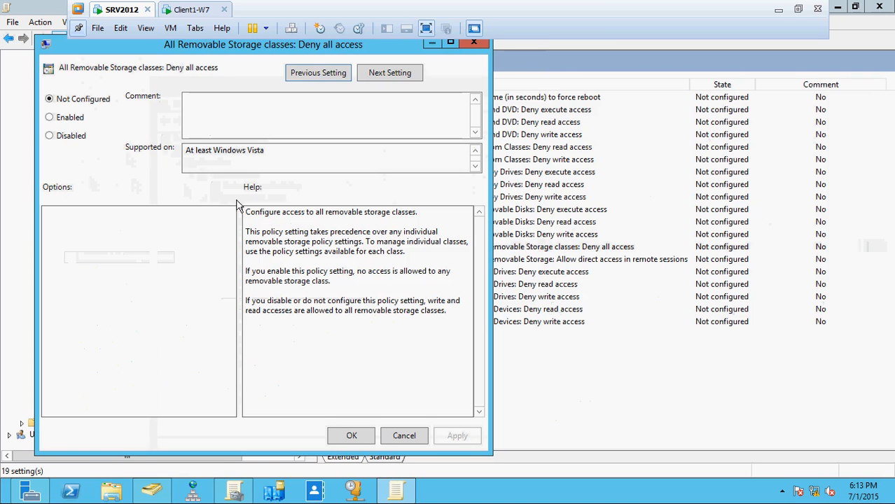
pyautogui.click(63, 121)
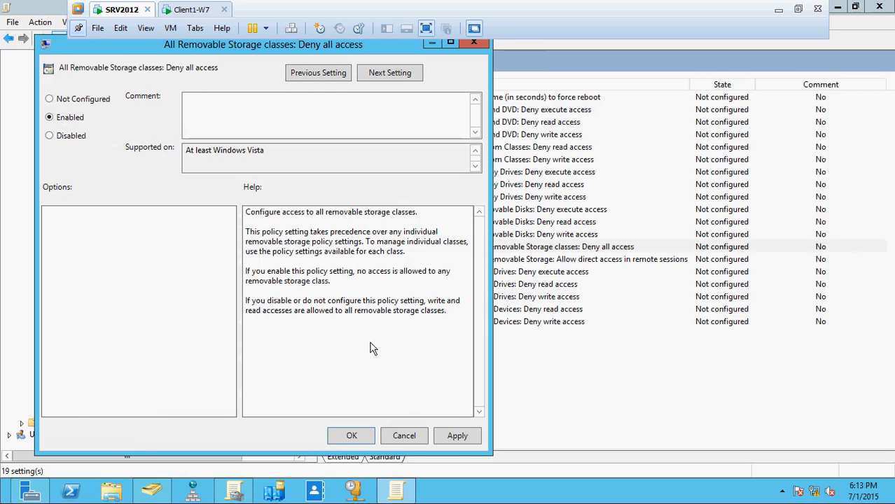
pyautogui.click(454, 437)
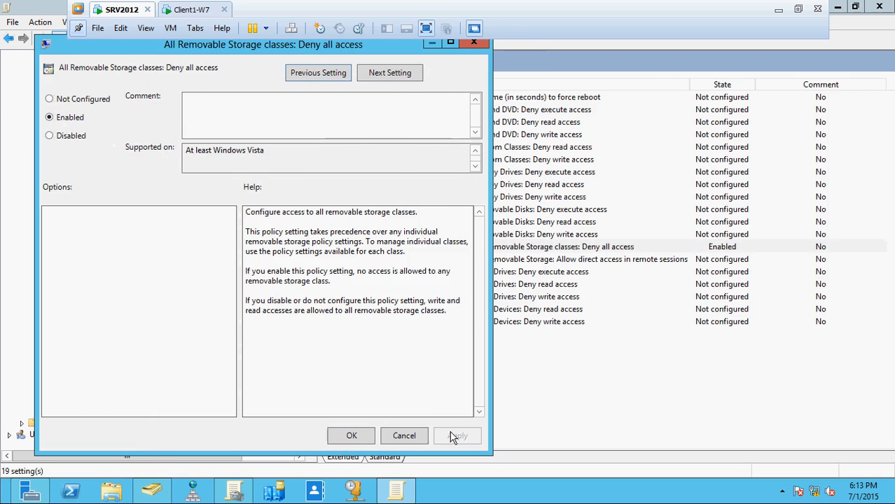
pyautogui.click(351, 436)
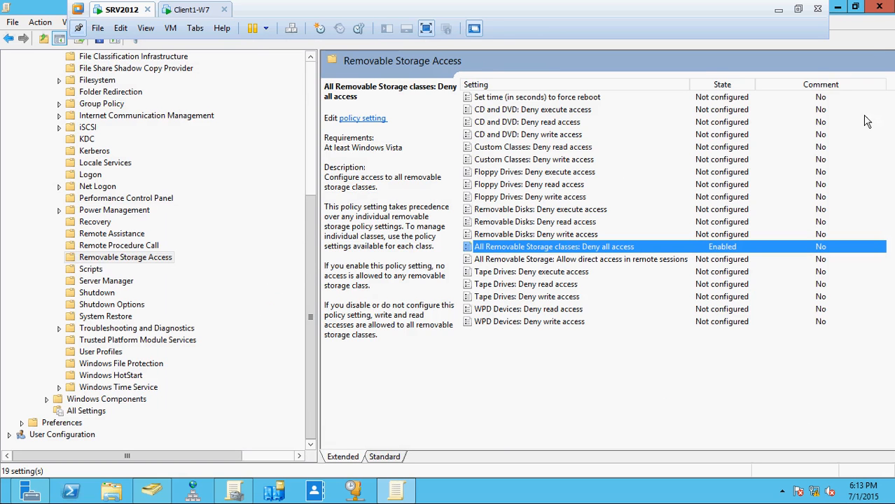
pyautogui.click(880, 8)
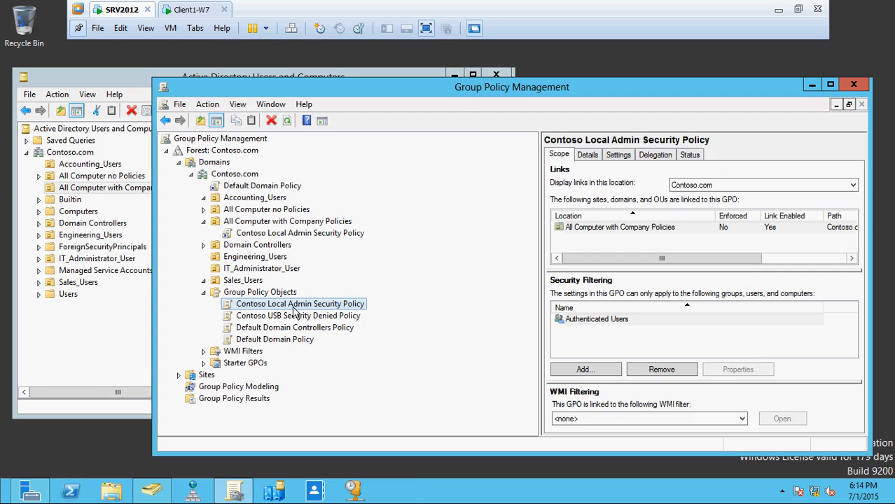
pyautogui.click(288, 222)
pyautogui.rightClick(285, 222)
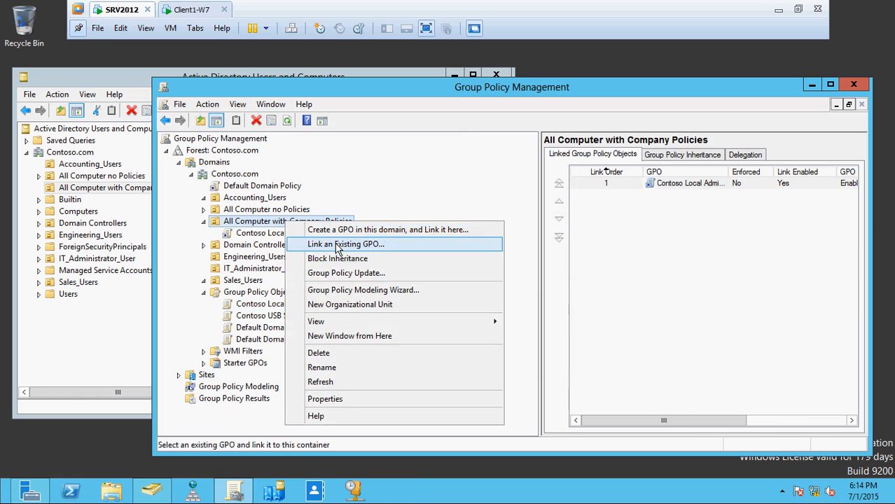
pyautogui.click(339, 247)
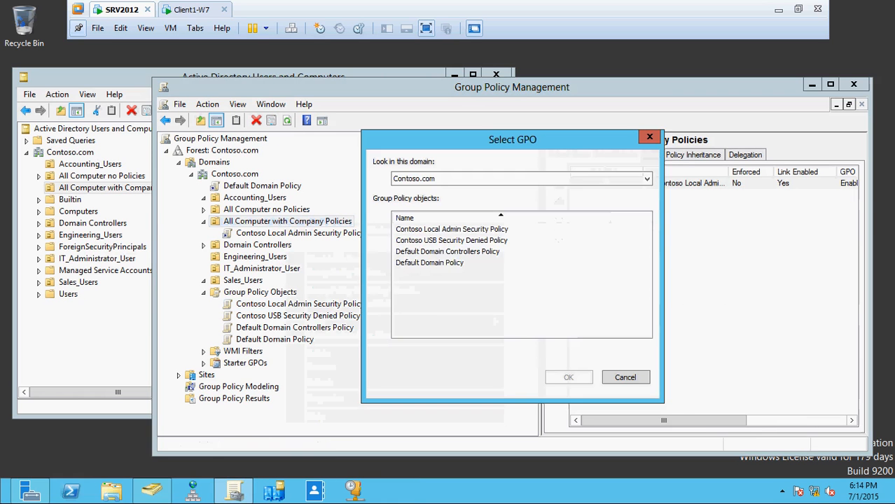
pyautogui.click(448, 241)
pyautogui.click(569, 378)
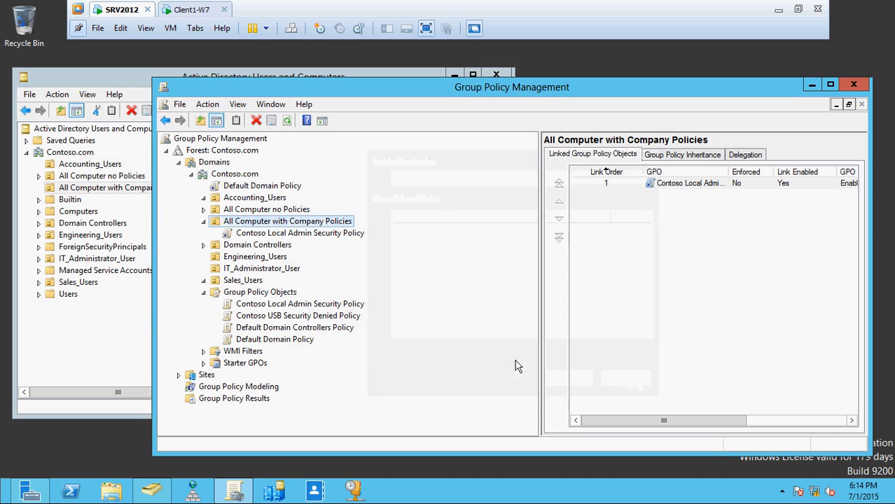
# Link the Contoso USB Security Denied Policy to the All Computer with Company Policies organizational unit
pyautogui.click(310, 317)
pyautogui.moveTo(310, 315); pyautogui.dragTo(283, 223)
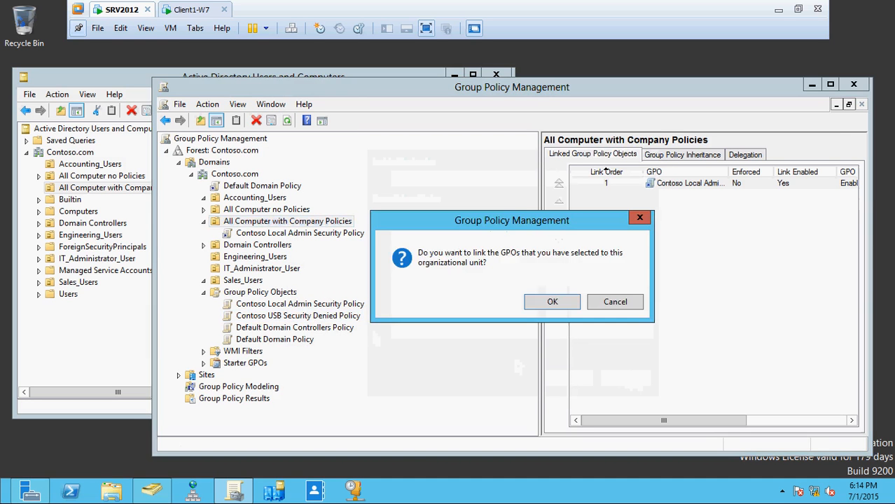
pyautogui.click(548, 303)
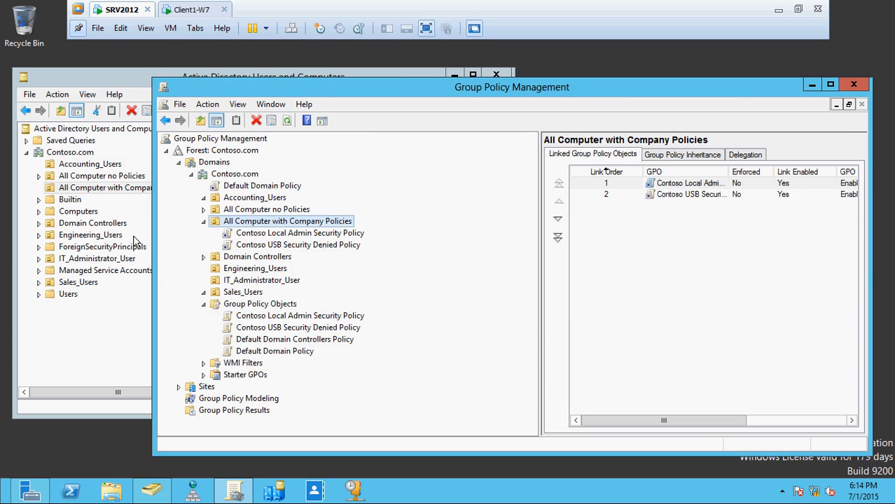
# Check the computer account in All Computer with Company Policies in Active Directory Users and Computers, and return to Group Policy Management
pyautogui.click(122, 206)
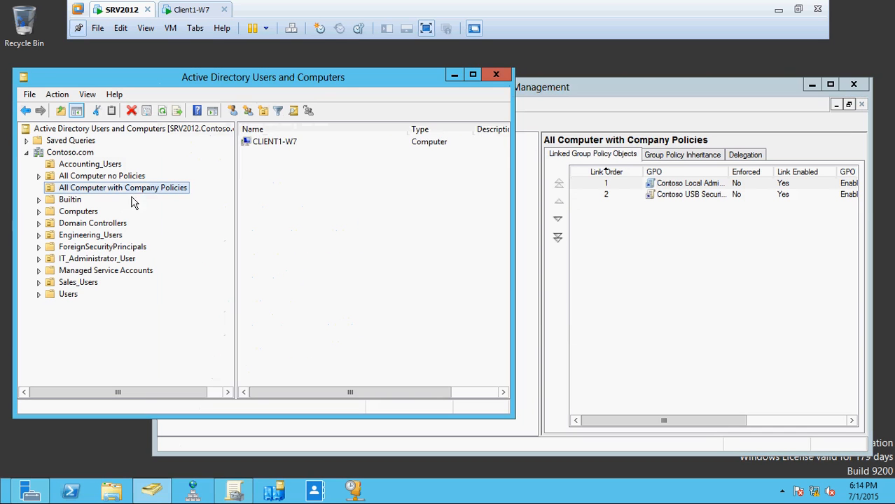
pyautogui.click(301, 142)
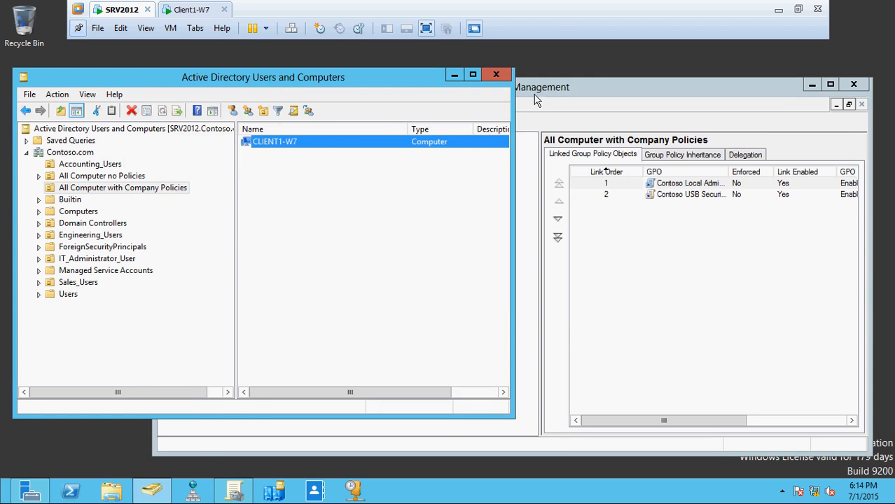
pyautogui.click(604, 96)
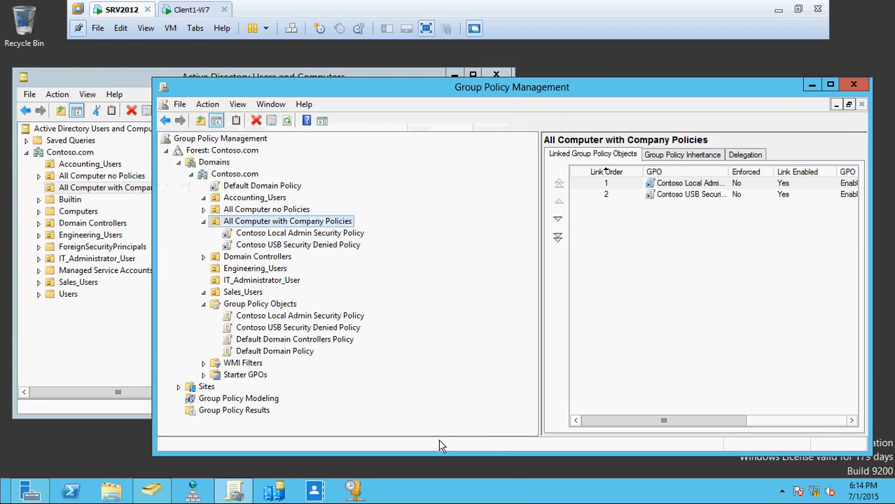
# Open a command prompt on SRV2012 and force a group policy update with gpupdate /force
pyautogui.click(522, 491)
pyautogui.press('super+r')
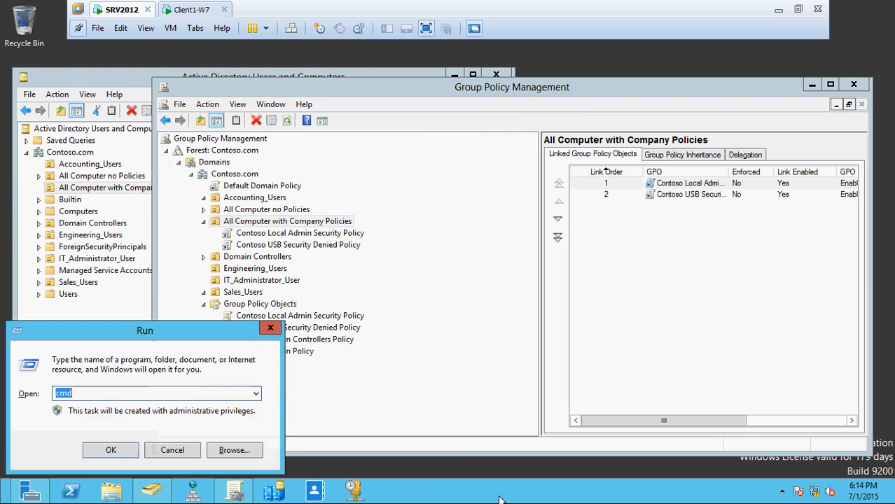
pyautogui.press('Return')
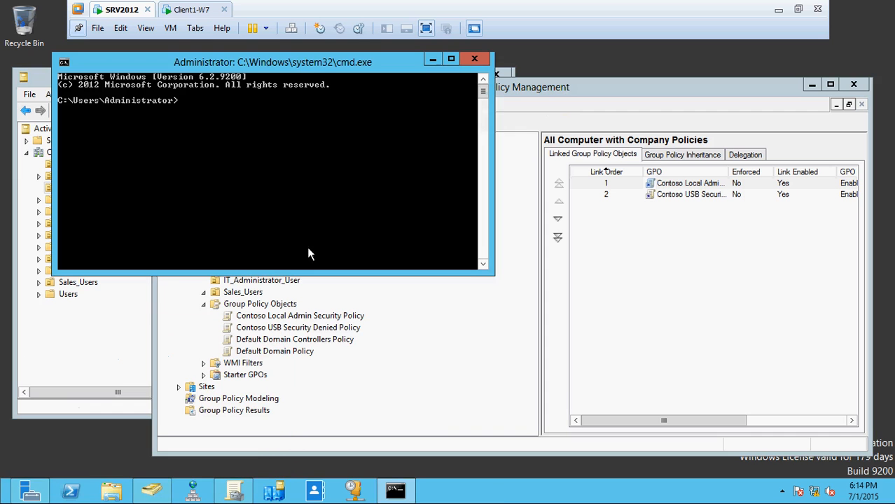
pyautogui.write('gpupdate /force')
pyautogui.press('Return')
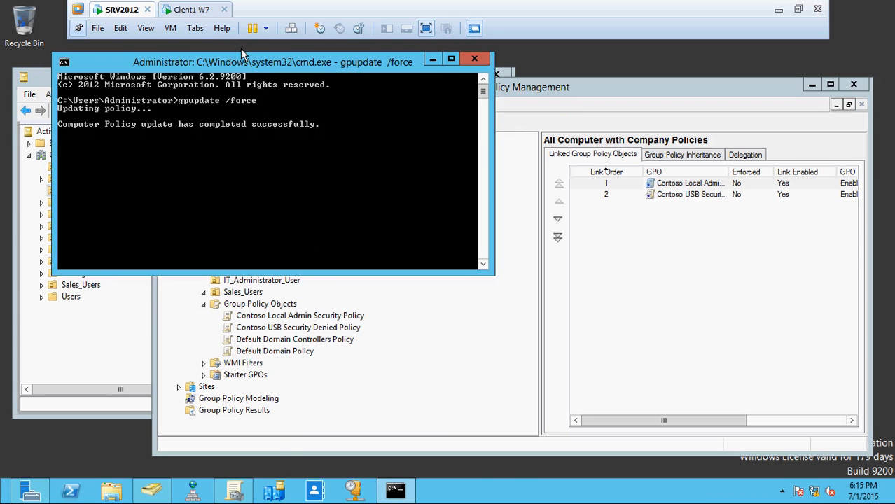
# Switch to Client1-W7, run gpupdate /force in its open command prompt, and move that window clear of the drive list
pyautogui.click(193, 10)
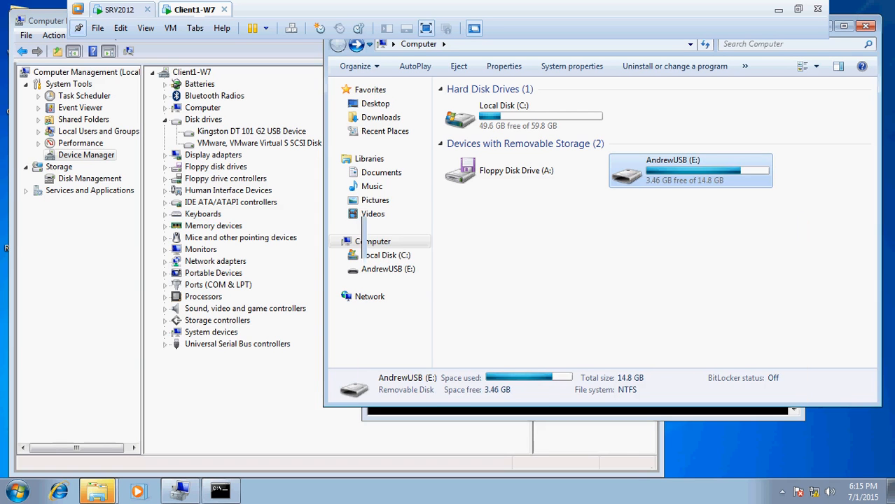
pyautogui.press('Up')
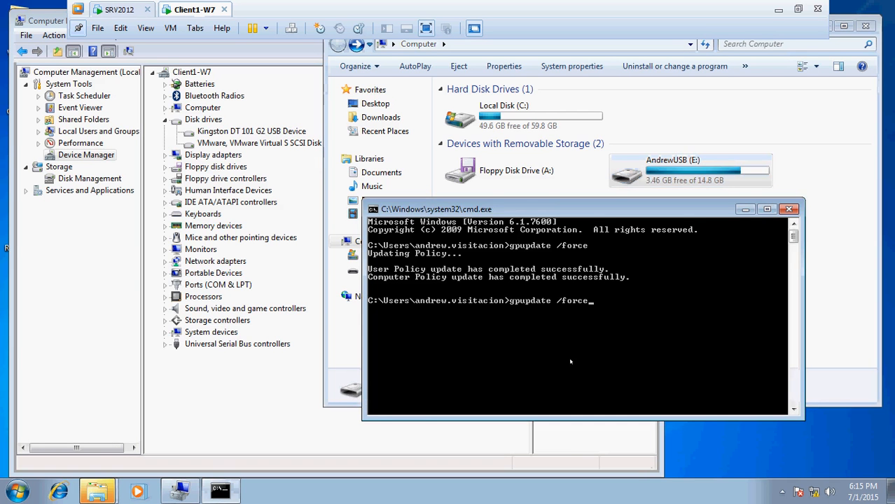
pyautogui.press('Return')
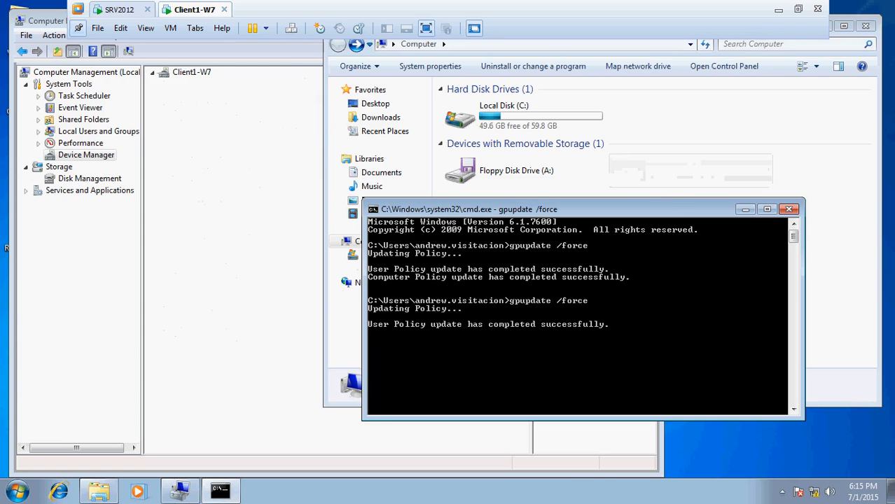
pyautogui.moveTo(655, 207); pyautogui.dragTo(439, 270)
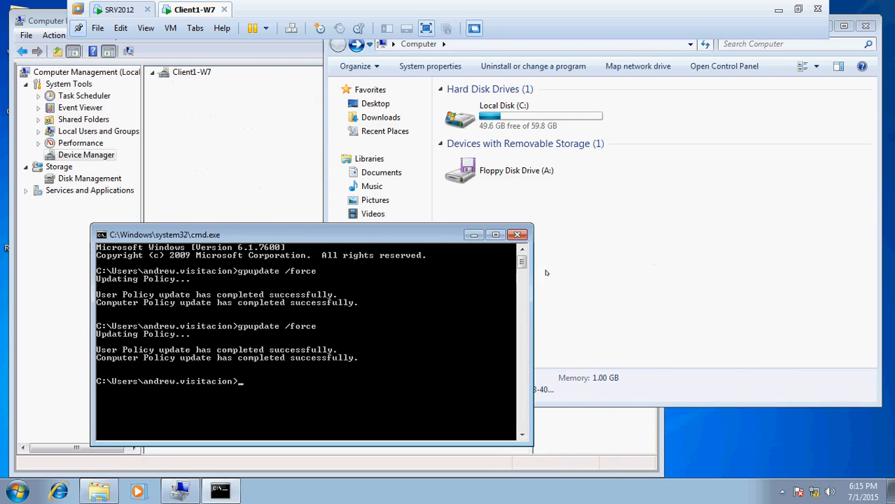
# Try to open the USB drive (E:) on the client, from its AutoPlay prompt and from Computer, and dismiss the messages
pyautogui.click(671, 174)
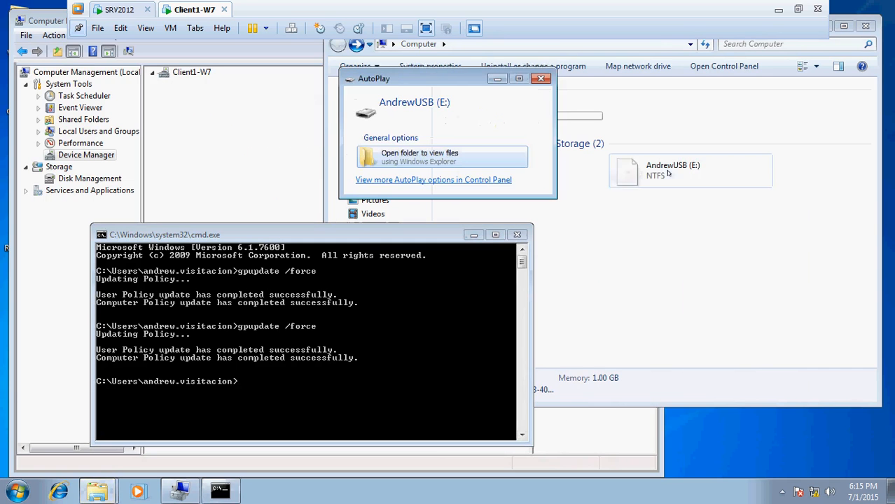
pyautogui.click(449, 163)
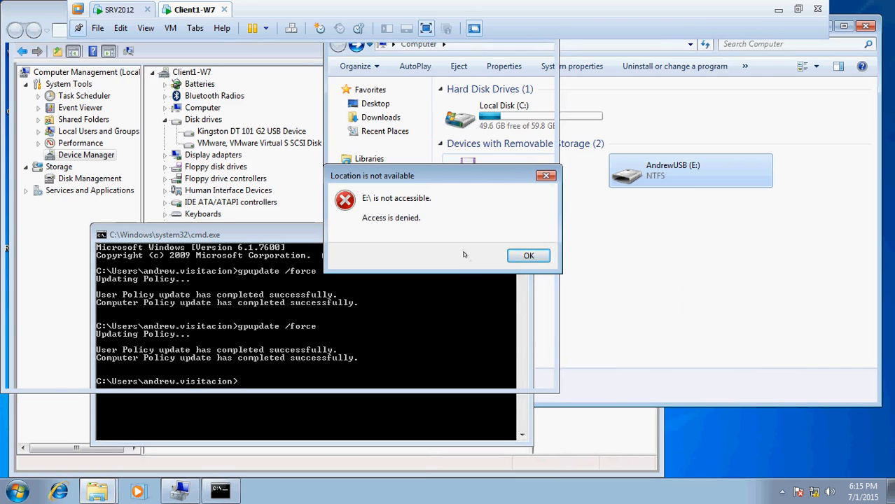
pyautogui.click(511, 256)
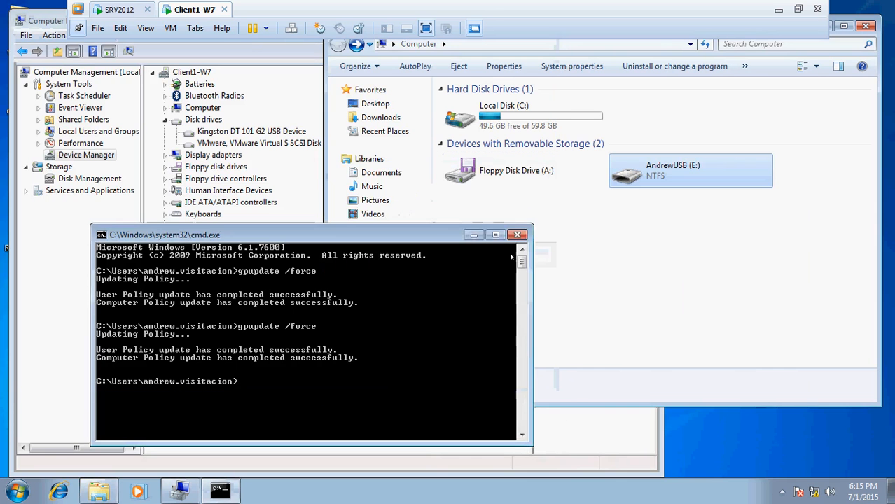
pyautogui.doubleClick(643, 175)
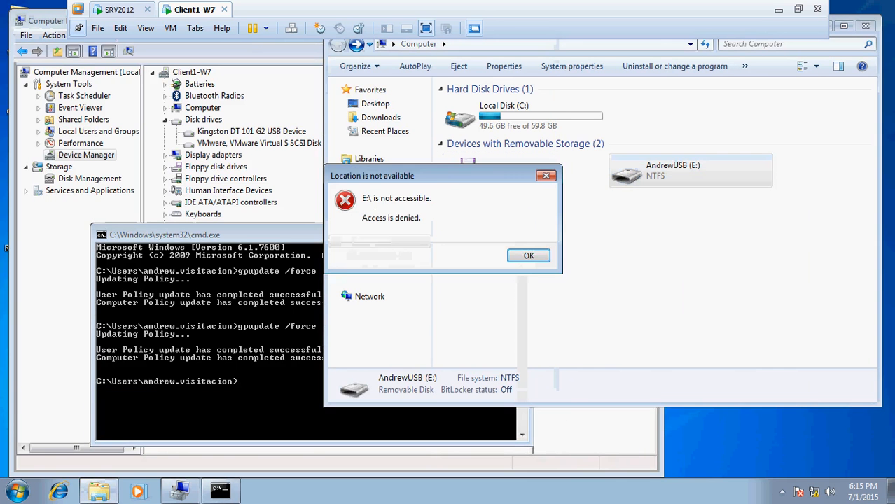
pyautogui.click(538, 255)
# Check which account is signed in on the client, and select that account in the IT_Administrator_User organizational unit on SRV2012
pyautogui.click(17, 490)
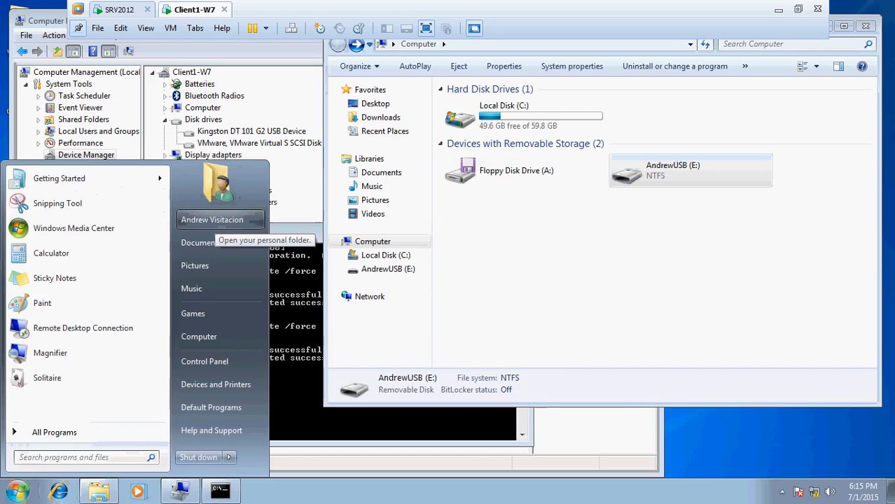
pyautogui.click(119, 9)
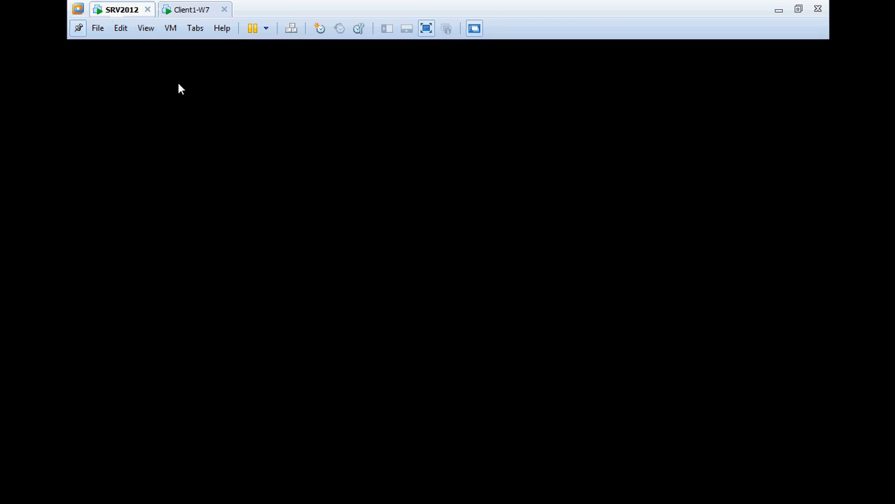
pyautogui.click(452, 342)
pyautogui.click(85, 332)
pyautogui.click(106, 239)
pyautogui.click(105, 251)
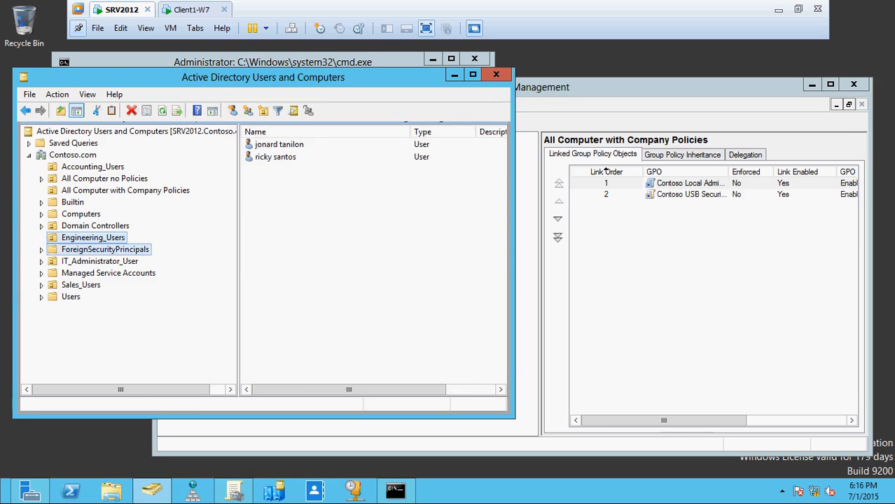
pyautogui.click(108, 262)
pyautogui.click(277, 144)
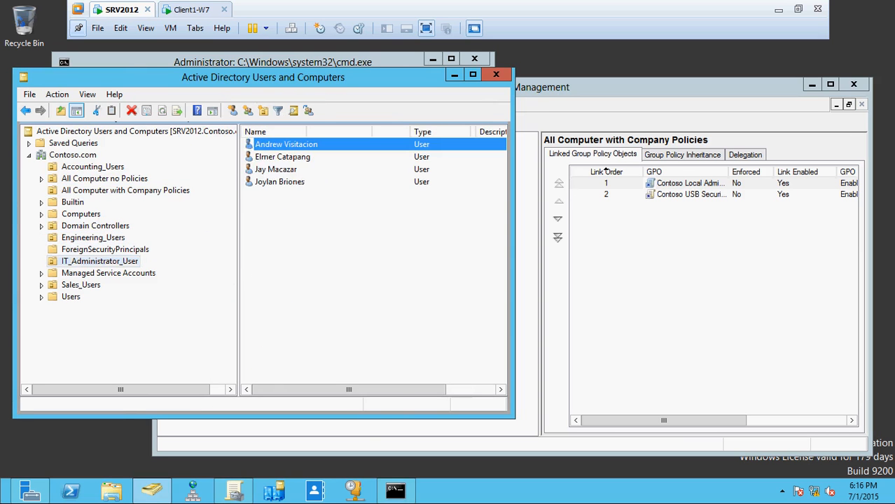
# Examine the selected account's group memberships with the Name column widened, and close its properties without changes
pyautogui.press('Return')
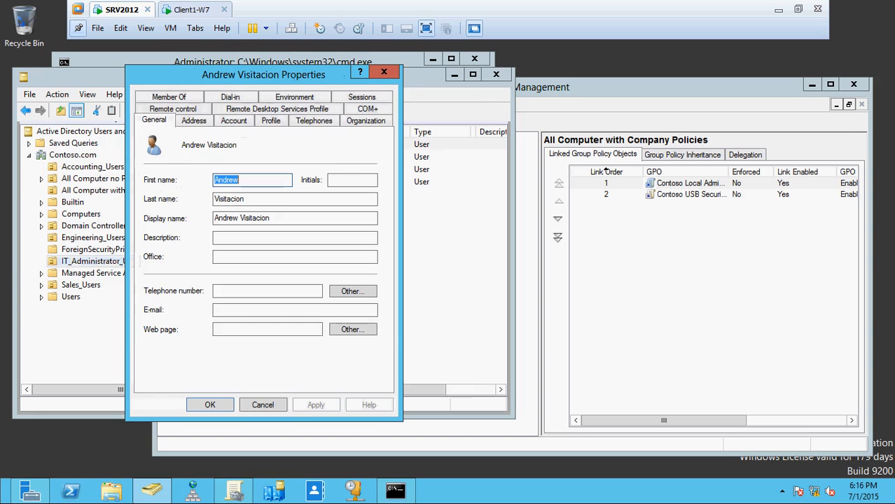
pyautogui.click(170, 93)
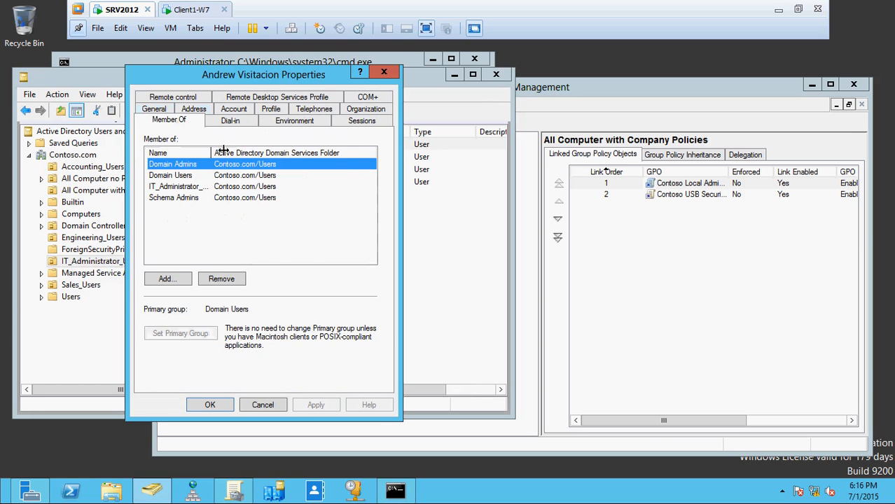
pyautogui.moveTo(211, 153); pyautogui.dragTo(275, 158)
pyautogui.click(186, 166)
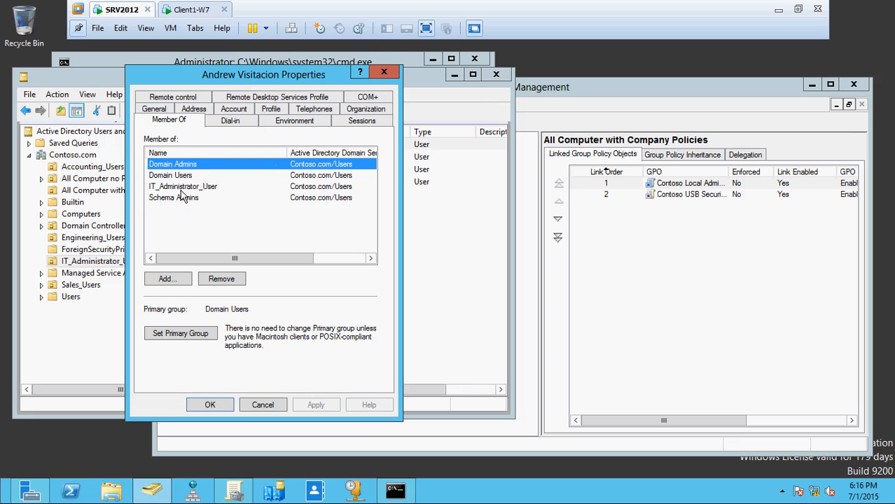
pyautogui.click(264, 405)
# Try again to open the USB drive (E:) on Client1-W7, and return to Group Policy Management on SRV2012
pyautogui.click(189, 10)
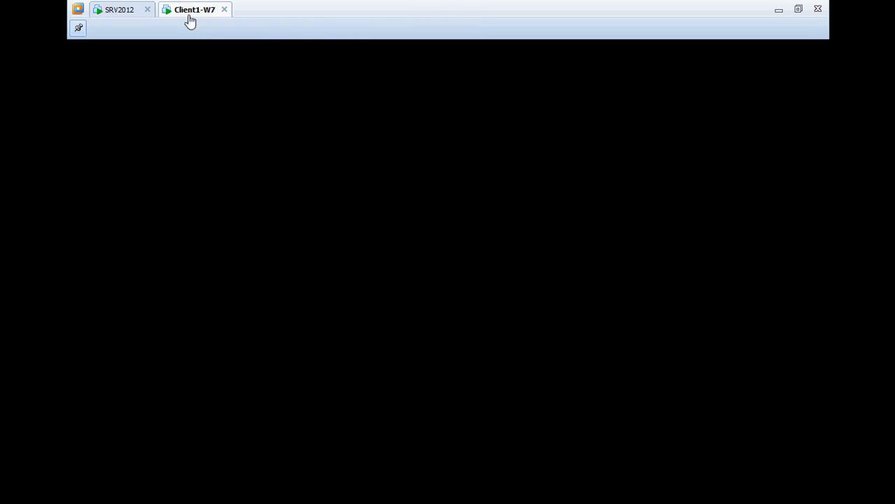
pyautogui.doubleClick(666, 171)
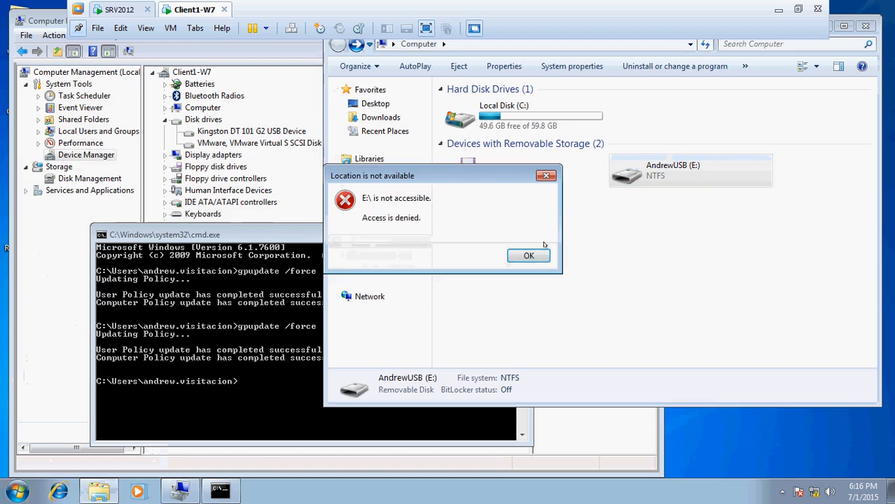
pyautogui.click(518, 256)
pyautogui.click(102, 10)
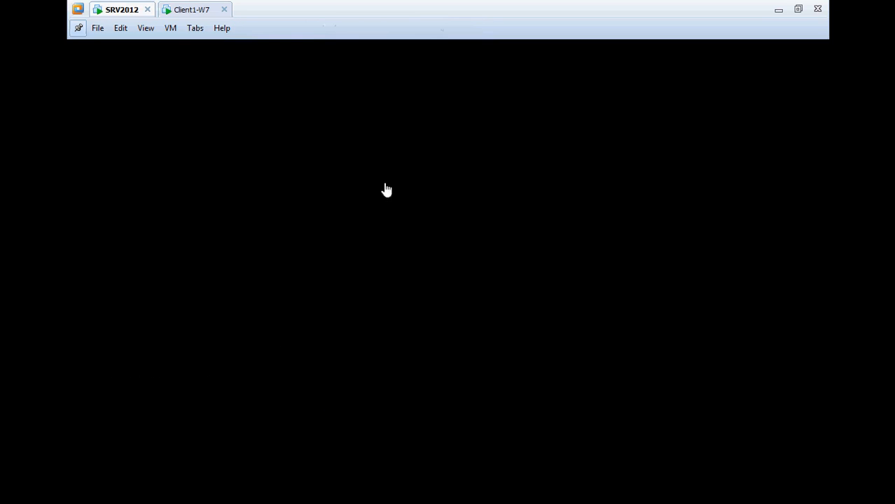
pyautogui.click(533, 341)
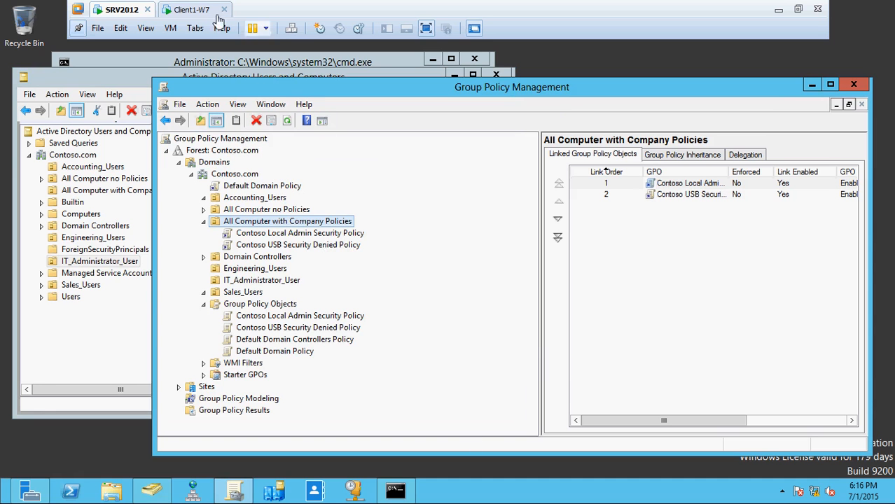
# On Client1-W7, uninstall the Kingston DT 101 G2 USB Device, scan for hardware changes, and bring the Computer window forward
pyautogui.click(186, 10)
pyautogui.click(219, 133)
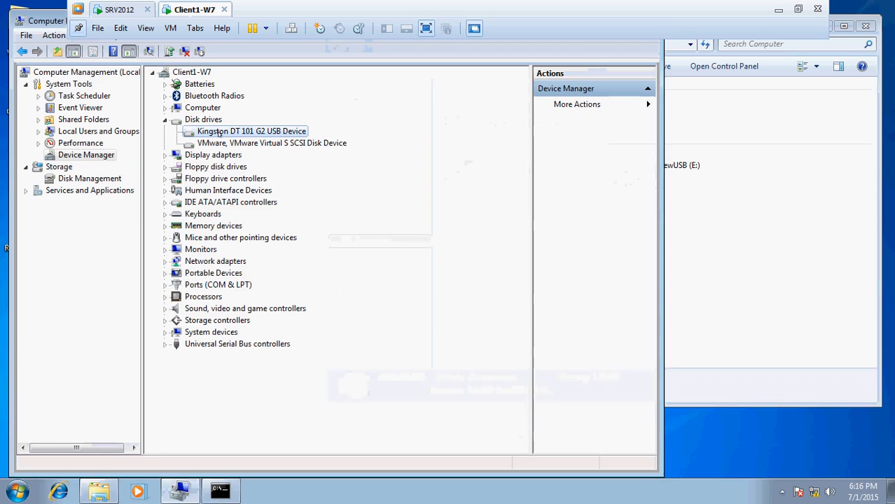
pyautogui.rightClick(220, 133)
pyautogui.click(258, 173)
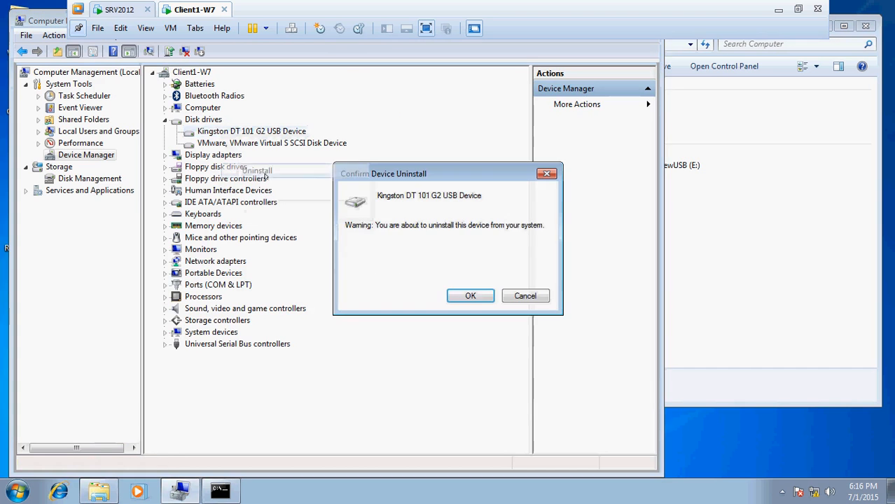
pyautogui.click(472, 297)
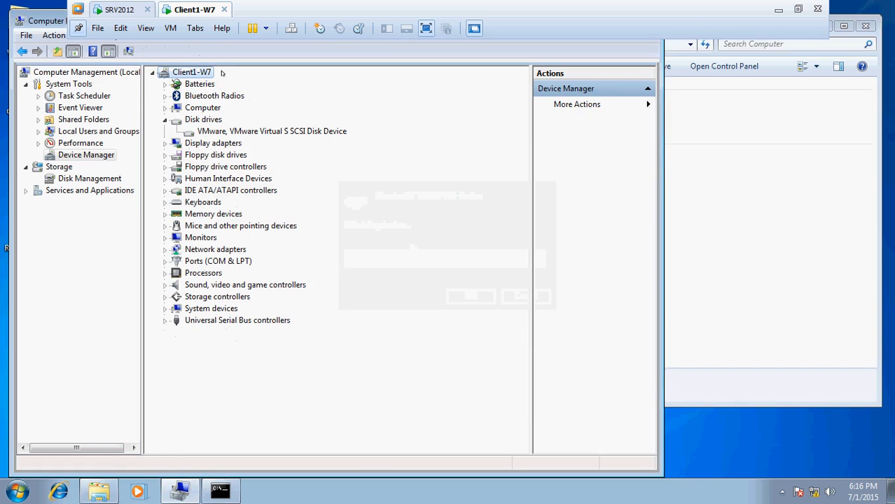
pyautogui.click(129, 54)
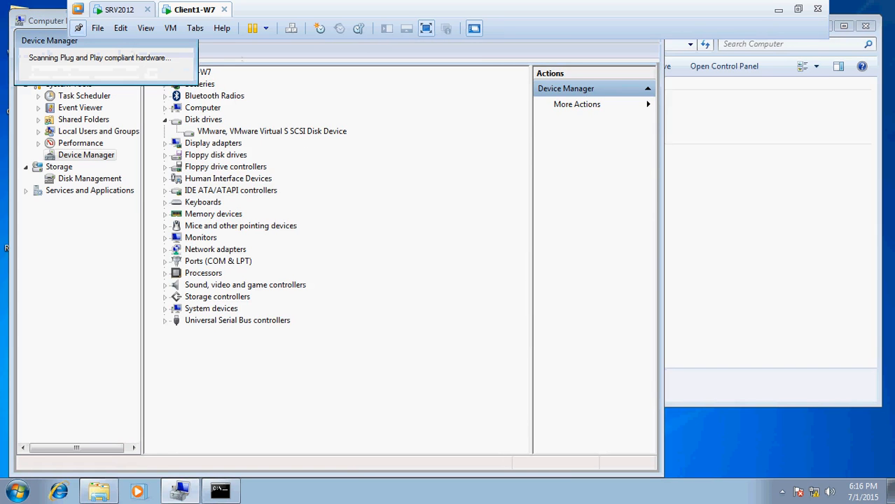
pyautogui.click(774, 268)
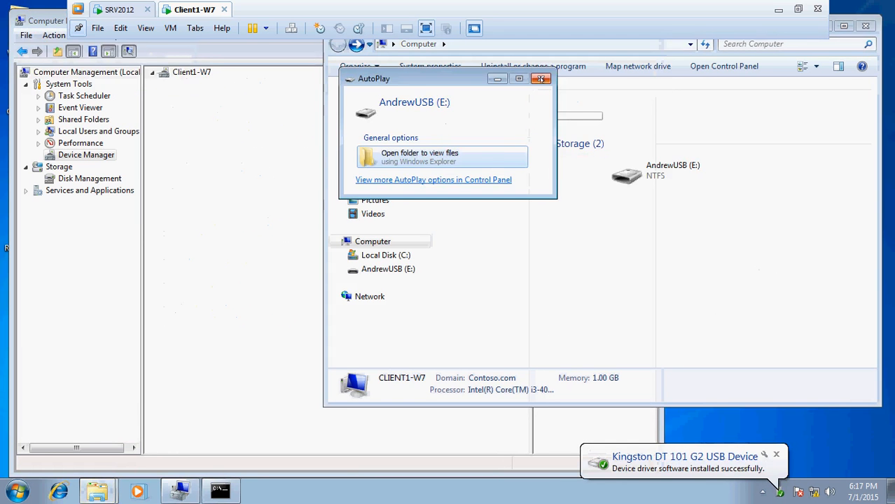
# Close AutoPlay, try to open the USB drive (E:) on Client1-W7, and select the Kingston DT 101 G2 USB Device in Device Manager
pyautogui.click(543, 79)
pyautogui.click(656, 178)
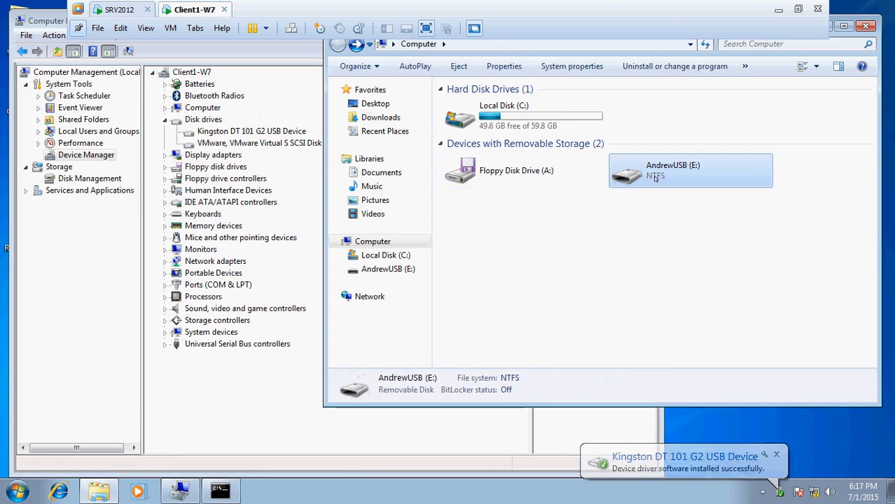
pyautogui.doubleClick(656, 178)
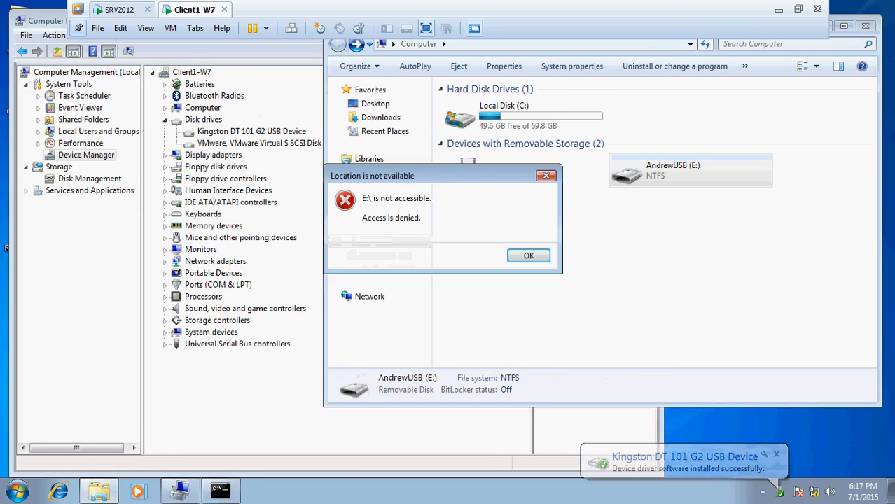
pyautogui.click(530, 256)
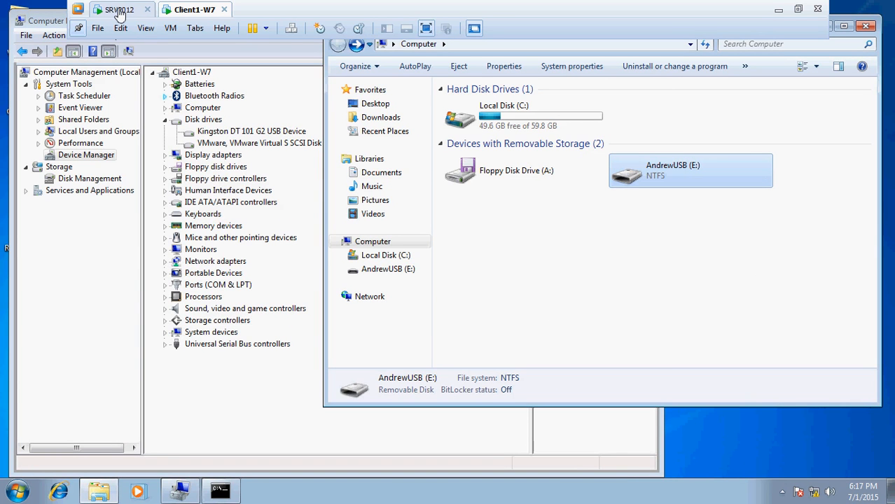
pyautogui.click(231, 131)
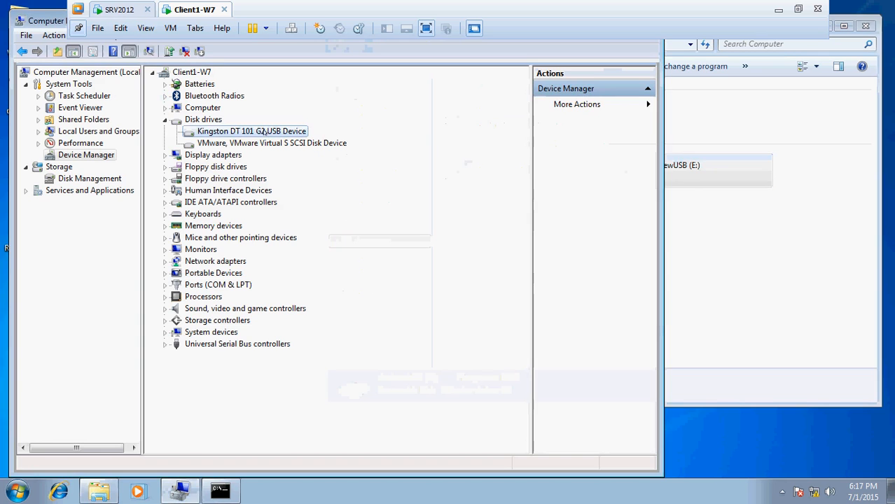
# On SRV2012, disable the Contoso USB Security Denied Policy link under the All Computer with Company Policies organizational unit
pyautogui.click(123, 10)
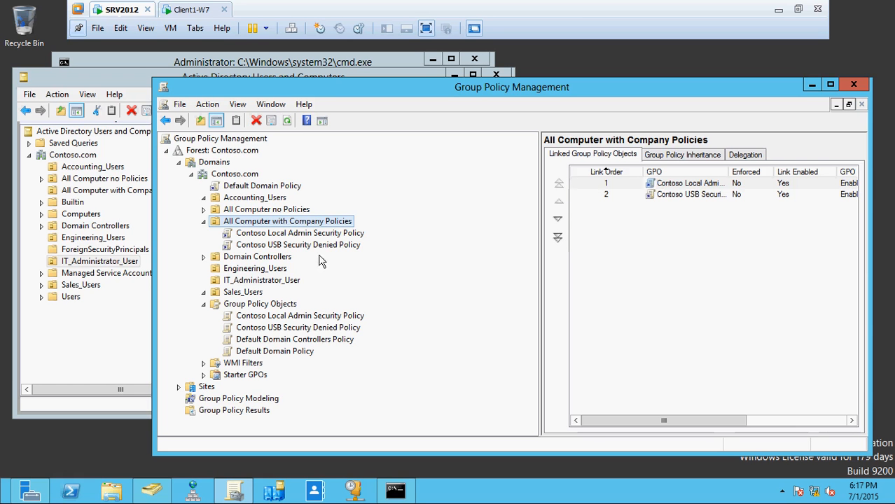
pyautogui.click(319, 245)
pyautogui.rightClick(320, 245)
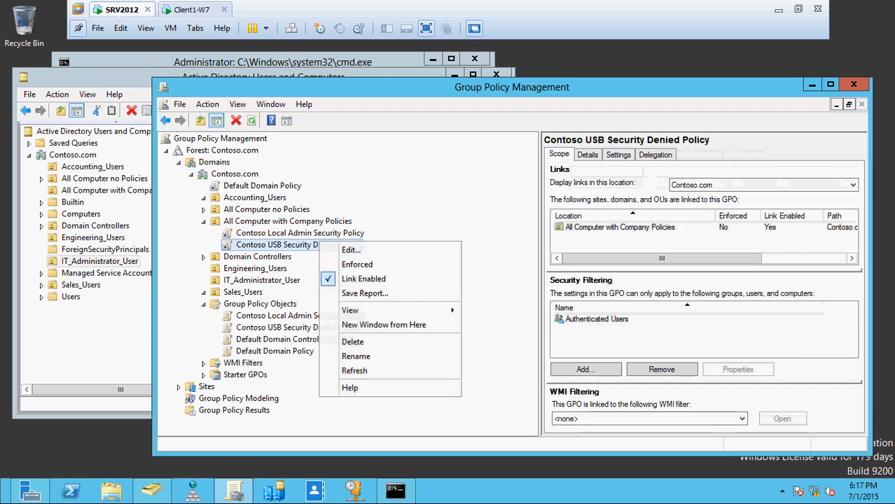
pyautogui.click(337, 280)
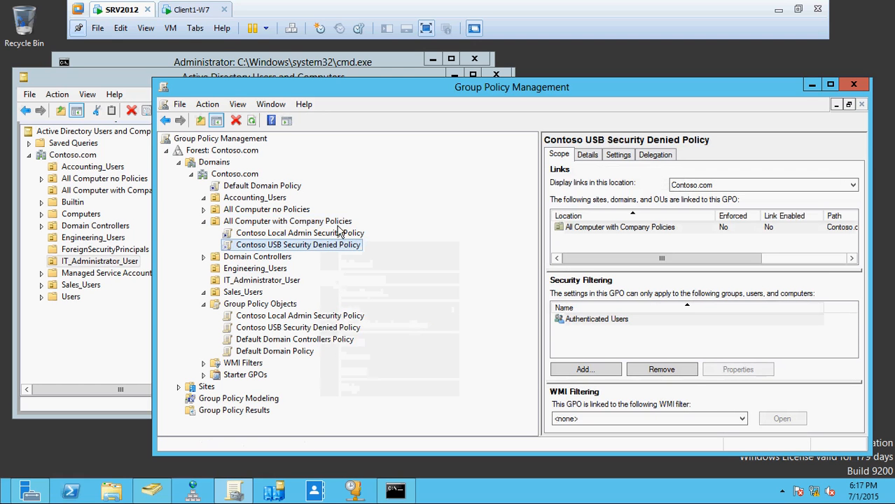
# Force a group policy update on SRV2012 with gpupdate /force in the command prompt
pyautogui.click(190, 10)
pyautogui.click(121, 9)
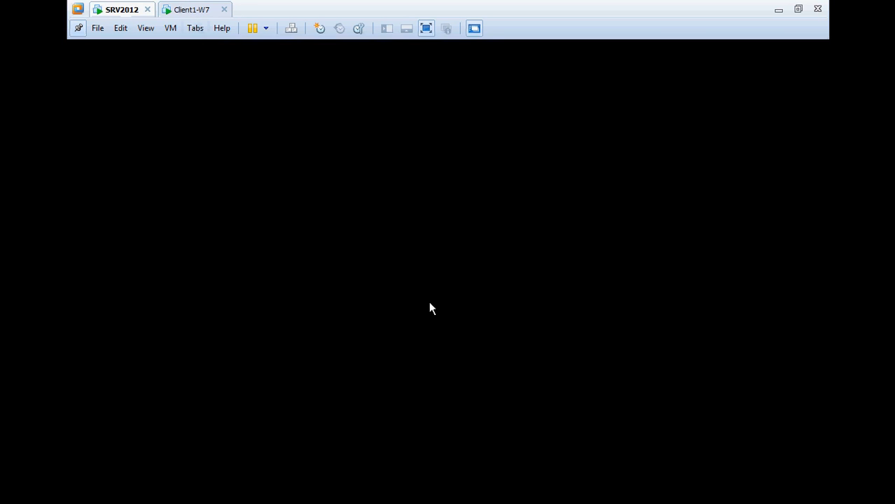
pyautogui.click(396, 490)
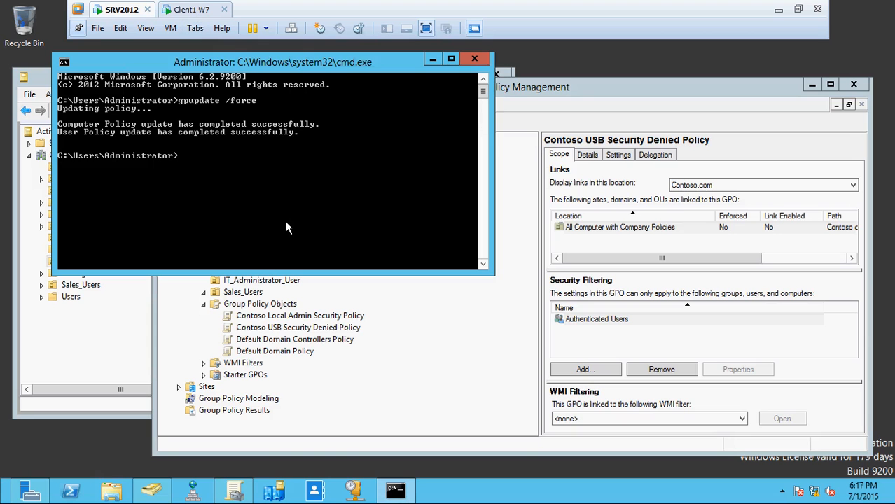
pyautogui.press('Up')
pyautogui.press('Return')
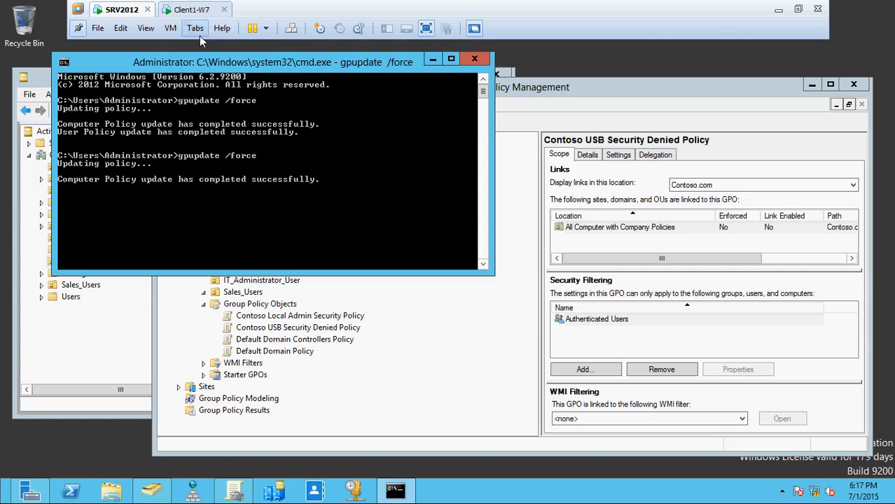
# Switch to Client1-W7 and force a group policy update there with gpupdate /force
pyautogui.click(191, 9)
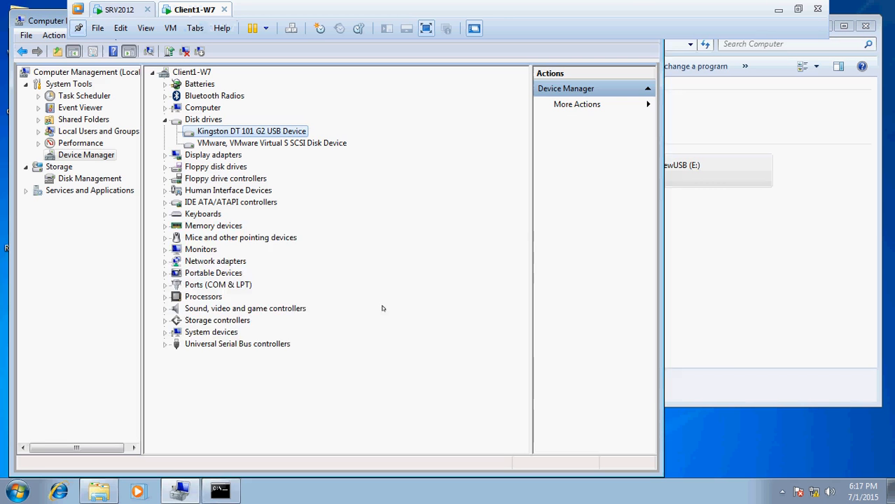
pyautogui.click(230, 491)
pyautogui.press('Up')
pyautogui.press('Return')
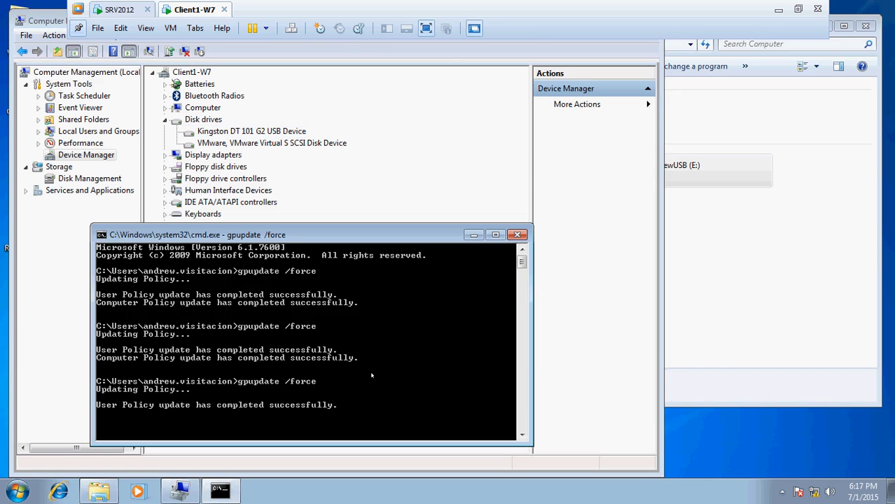
pyautogui.click(718, 312)
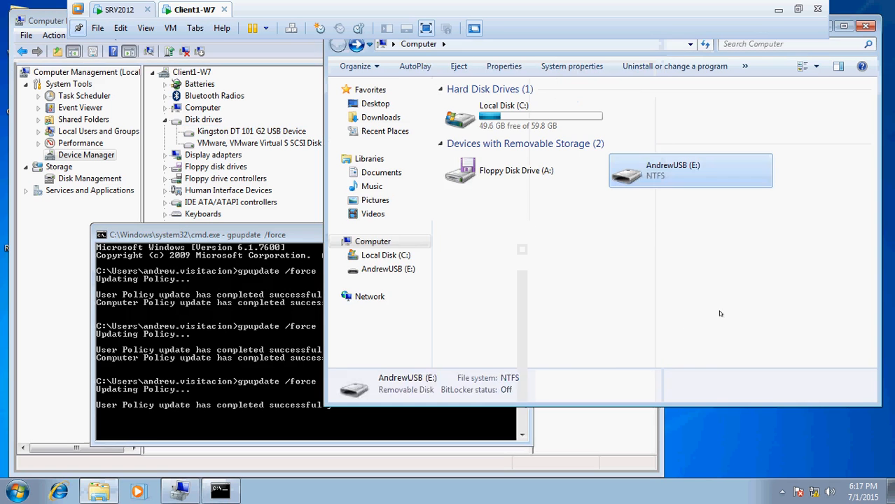
pyautogui.click(359, 419)
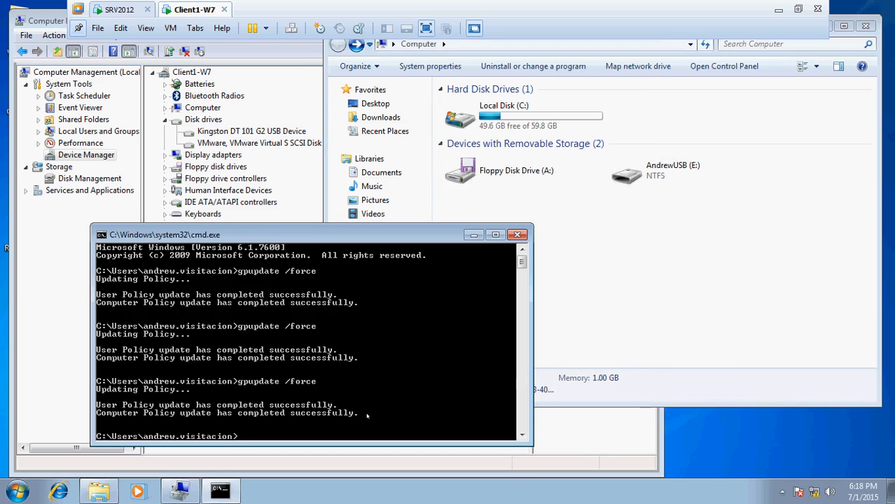
# Try twice to open the USB drive (E:) in the Computer window, dismissing each message
pyautogui.rightClick(673, 283)
pyautogui.press('Escape')
pyautogui.doubleClick(662, 172)
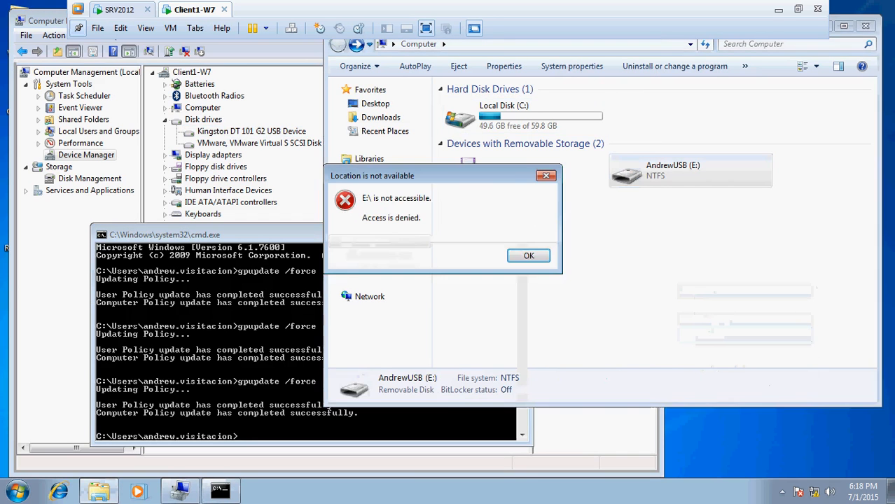
pyautogui.press('Return')
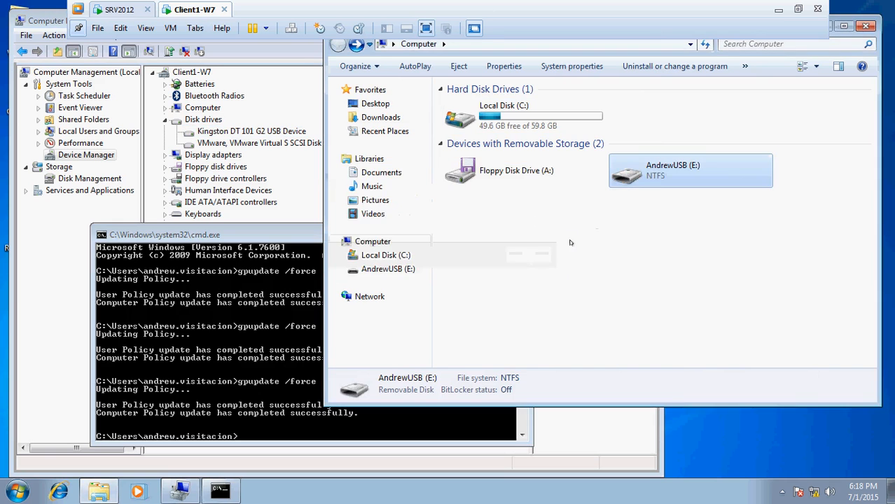
pyautogui.doubleClick(659, 182)
pyautogui.click(526, 255)
# Run gpupdate /force again in the command prompts of both Client1-W7 and SRV2012
pyautogui.click(310, 427)
pyautogui.press('Up')
pyautogui.press('Return')
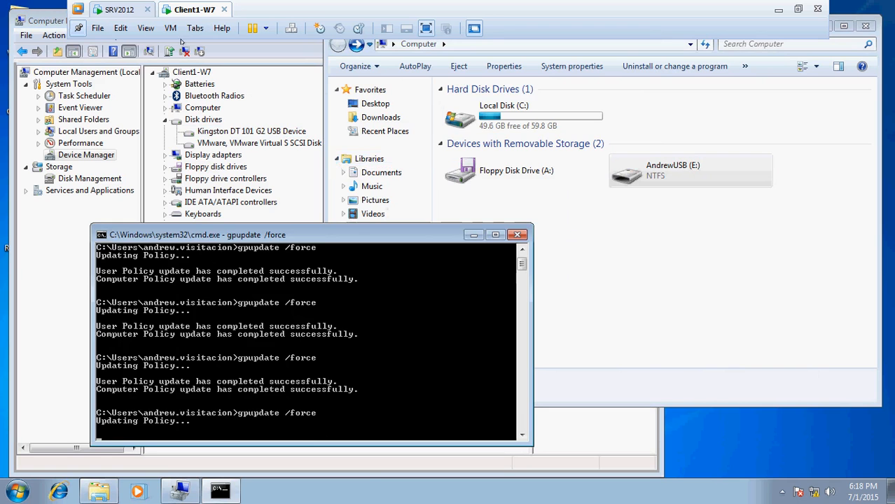
pyautogui.click(119, 10)
pyautogui.click(452, 315)
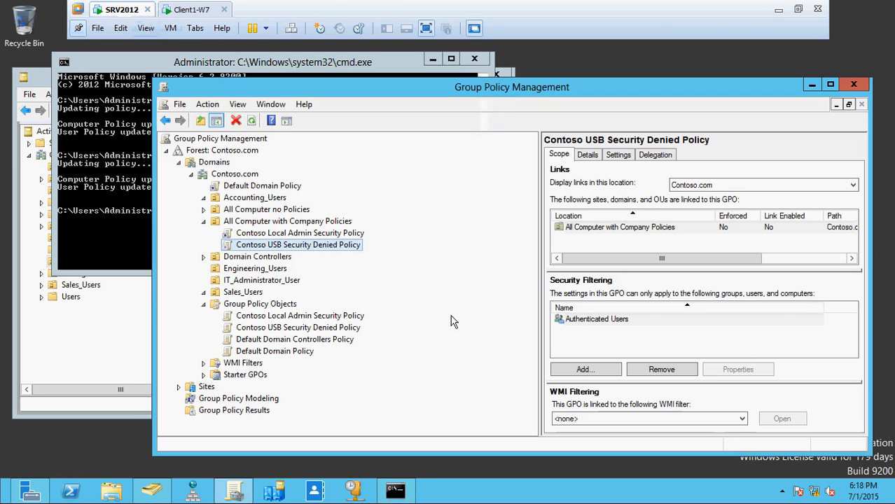
pyautogui.click(395, 491)
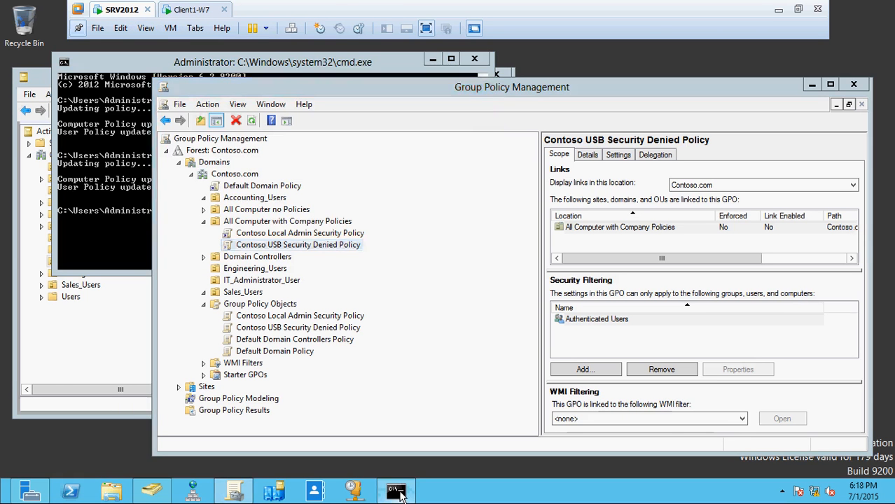
pyautogui.press('Up')
pyautogui.press('Return')
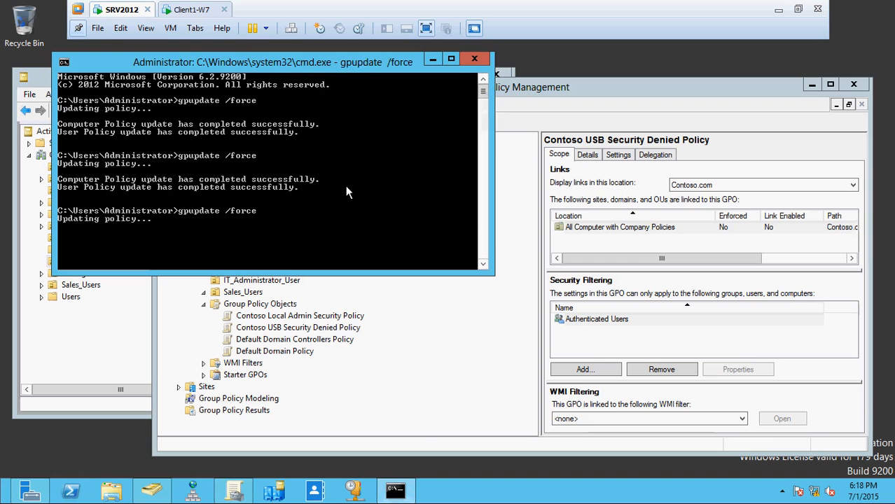
# Return to Client1-W7 and test access to the USB drive (E:) again
pyautogui.click(192, 9)
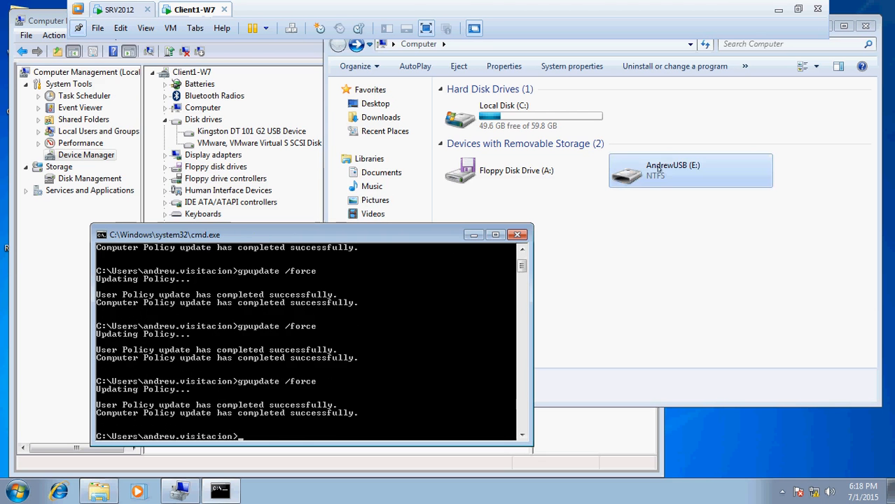
pyautogui.doubleClick(634, 174)
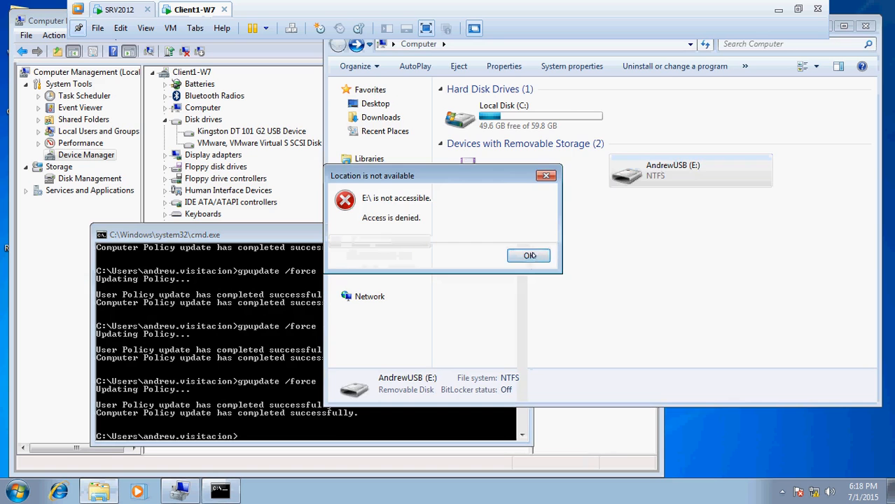
pyautogui.click(529, 256)
# Uninstall the Kingston DT 101 G2 USB Device in Device Manager and scan for hardware changes
pyautogui.click(238, 132)
pyautogui.rightClick(242, 133)
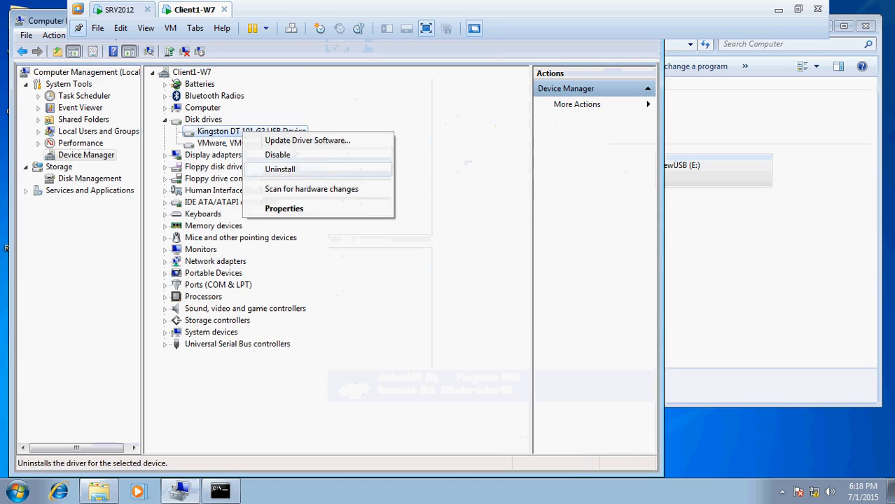
pyautogui.click(287, 168)
pyautogui.click(525, 294)
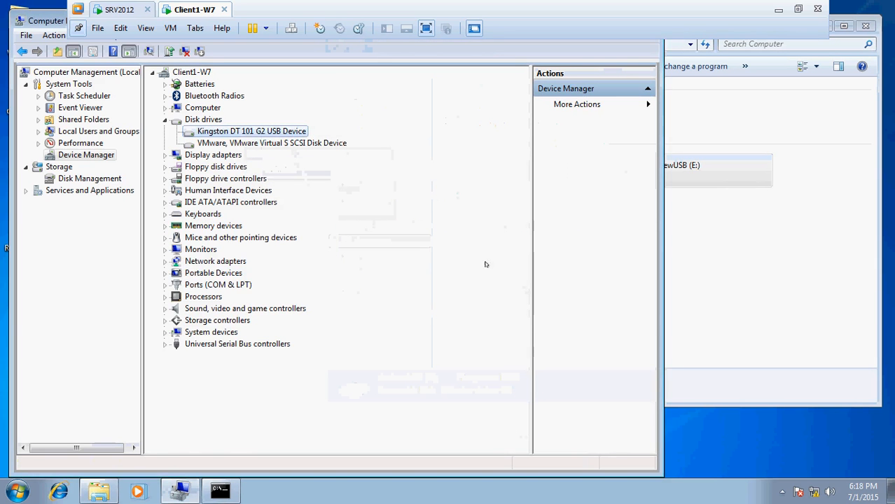
pyautogui.rightClick(232, 133)
pyautogui.click(292, 172)
pyautogui.click(470, 295)
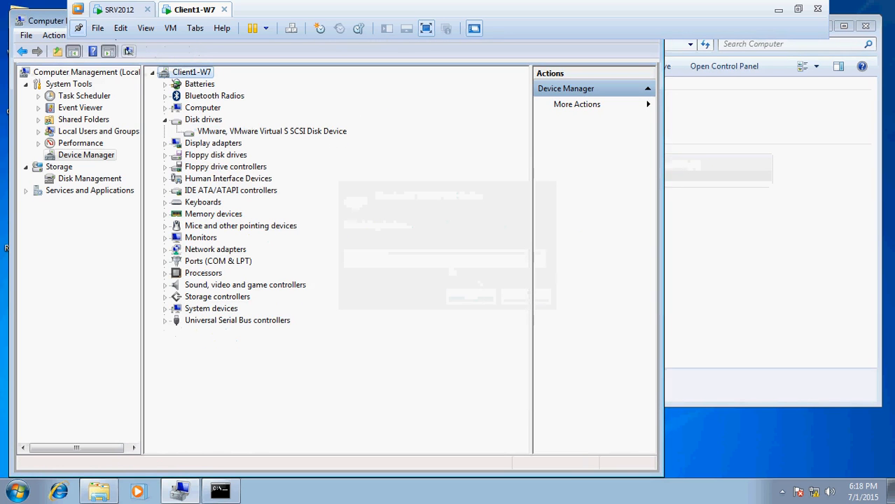
pyautogui.click(129, 51)
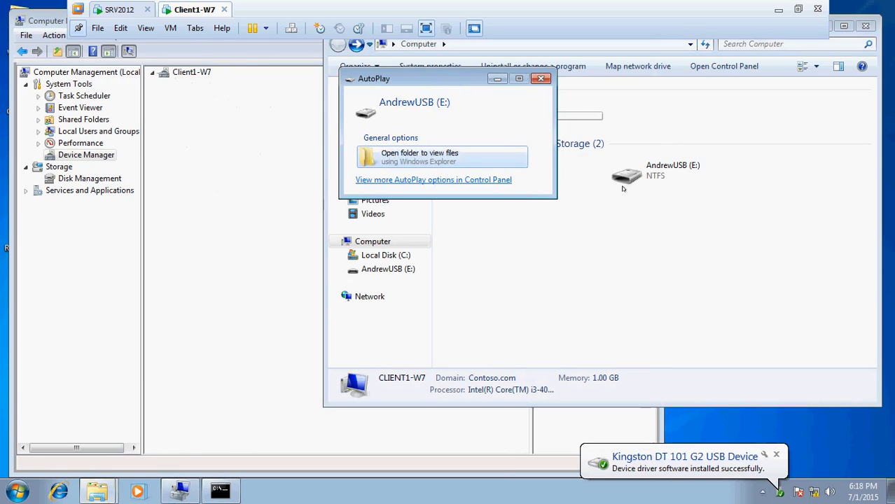
# Close the AutoPlay window, try to open the reinstalled USB drive (E:), and dismiss the message
pyautogui.click(540, 78)
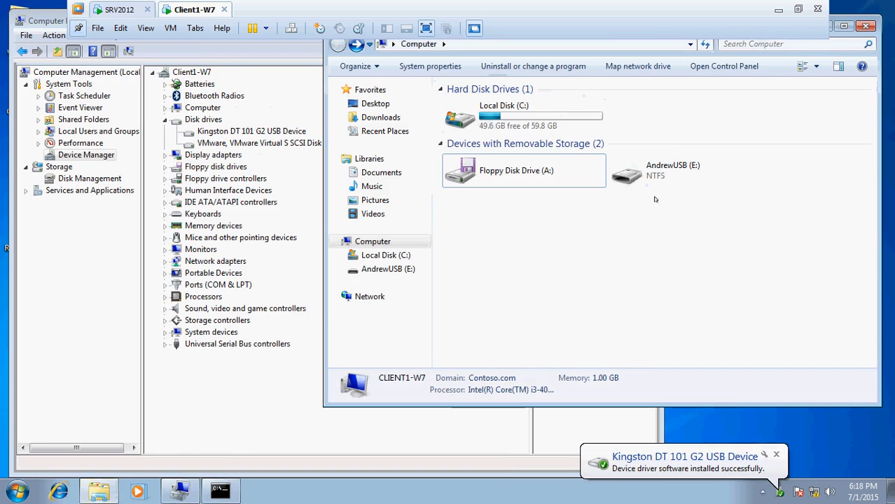
pyautogui.click(654, 175)
pyautogui.doubleClick(654, 175)
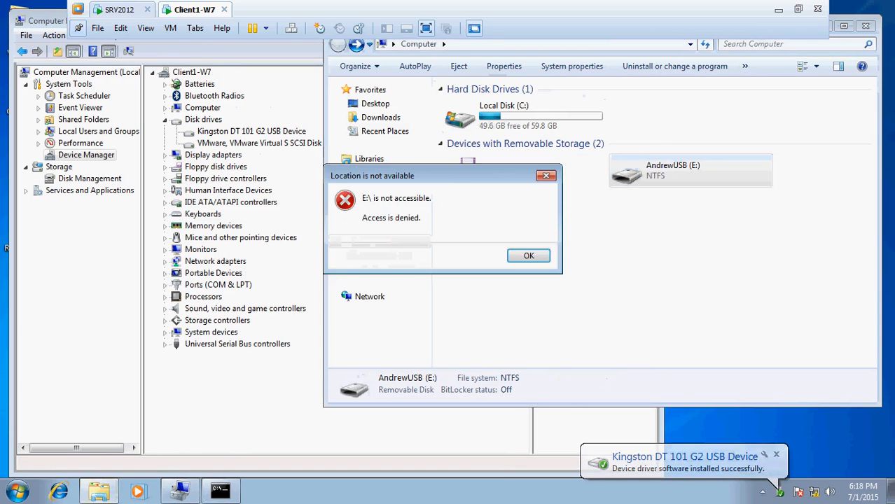
pyautogui.click(529, 255)
# On SRV2012, move the command prompt aside and check the link status of the Contoso USB Security Denied Policy without changing it
pyautogui.click(119, 9)
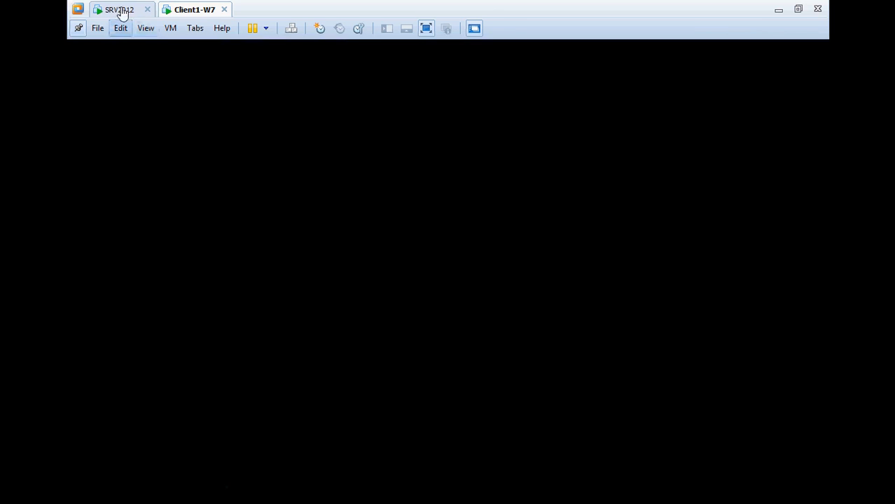
pyautogui.moveTo(365, 66); pyautogui.dragTo(677, 61)
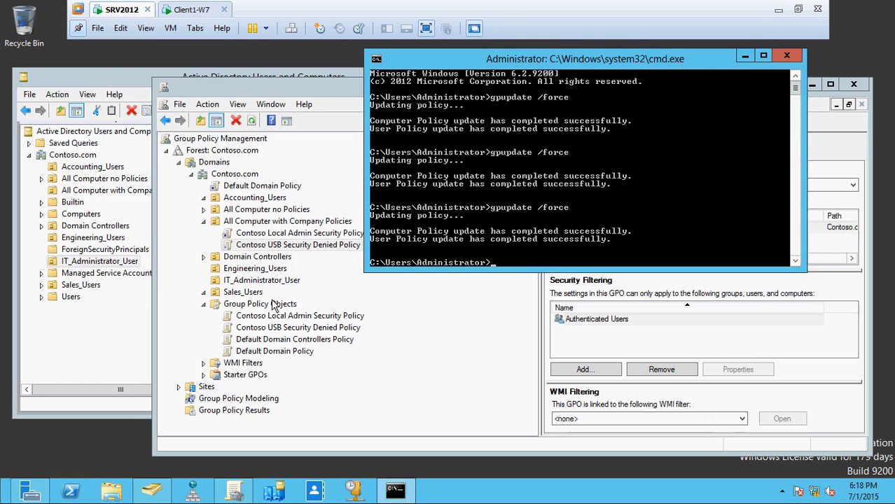
pyautogui.click(352, 284)
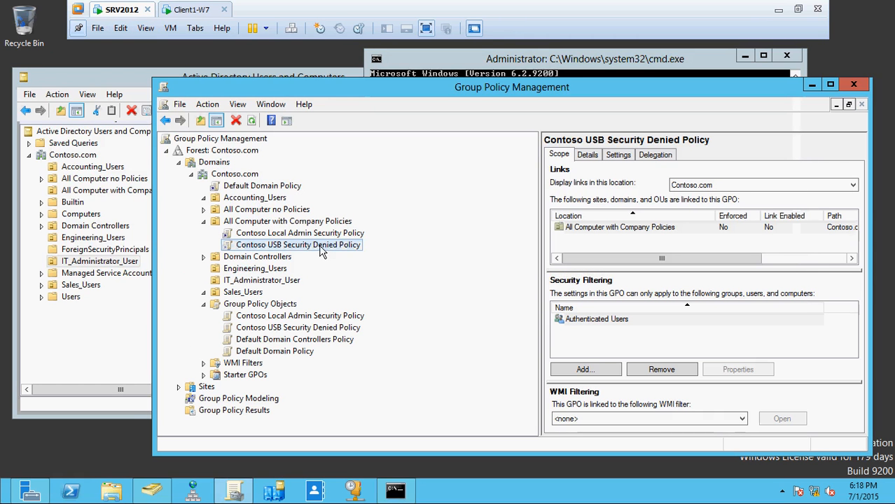
pyautogui.press('Up')
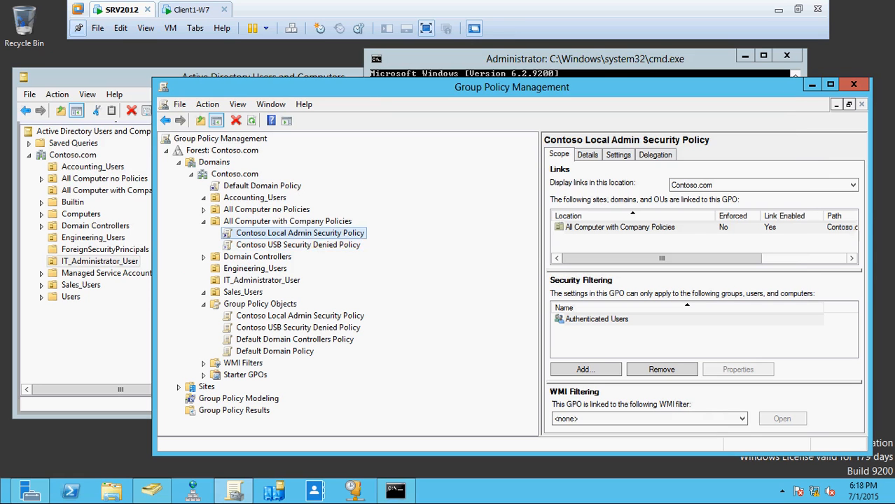
pyautogui.rightClick(319, 247)
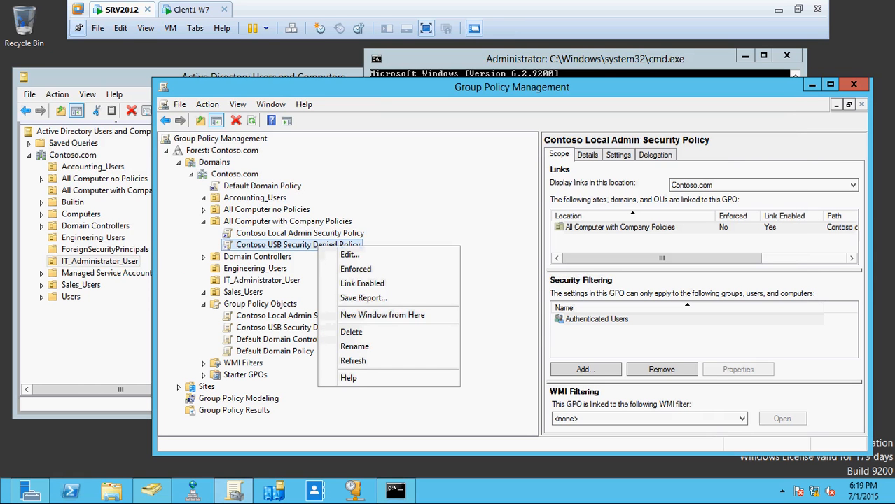
pyautogui.press('Escape')
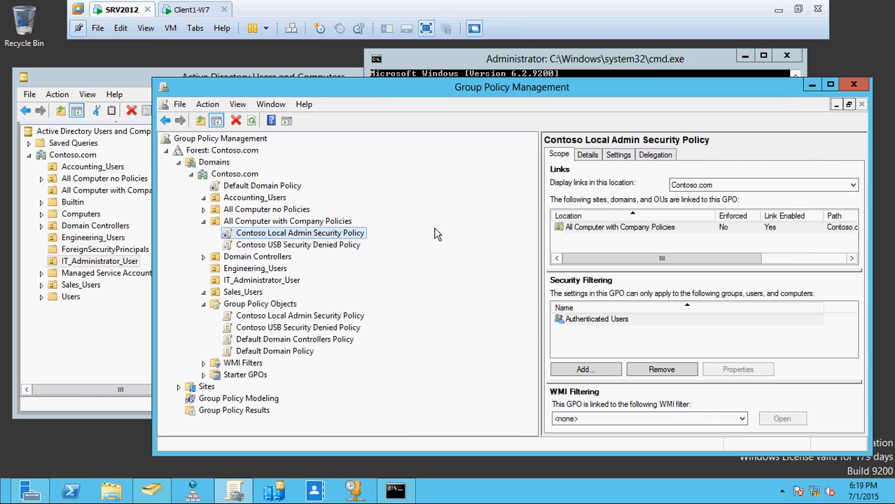
# Run gpupdate /force once more in the SRV2012 command prompt
pyautogui.click(412, 484)
pyautogui.press('Up')
pyautogui.press('Return')
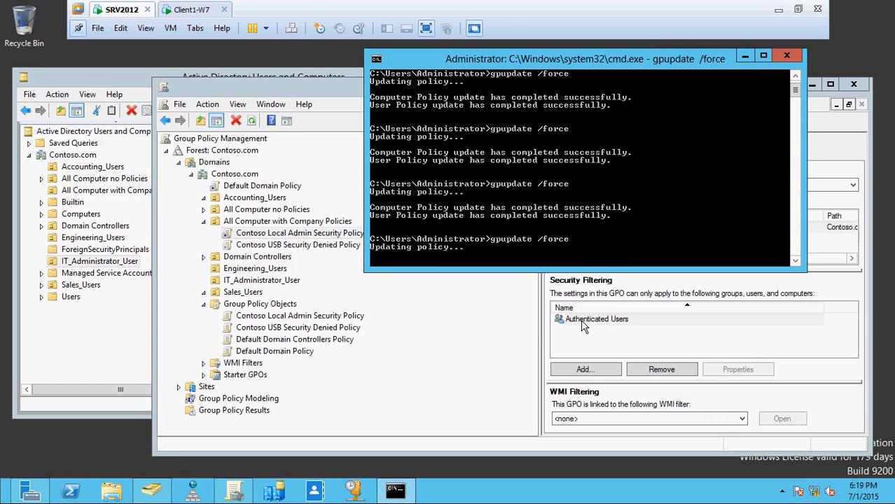
# Switch to Client1-W7 and run gpupdate /force in its command prompt
pyautogui.click(192, 10)
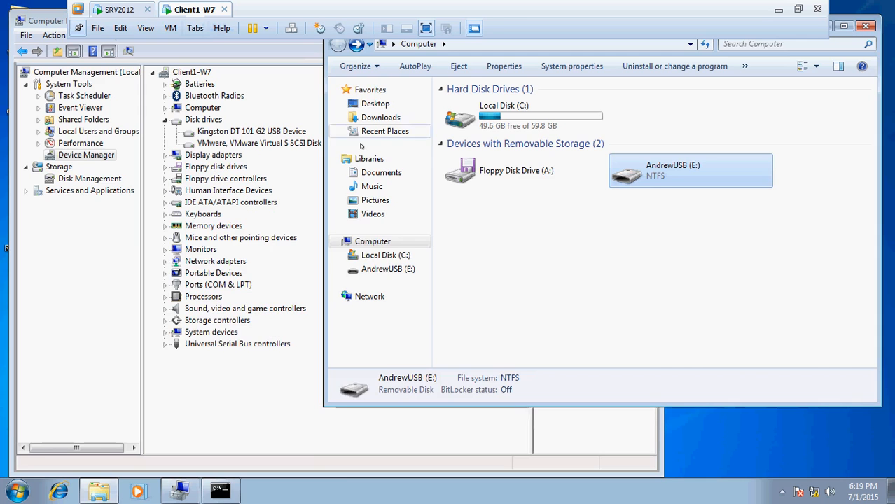
pyautogui.click(220, 490)
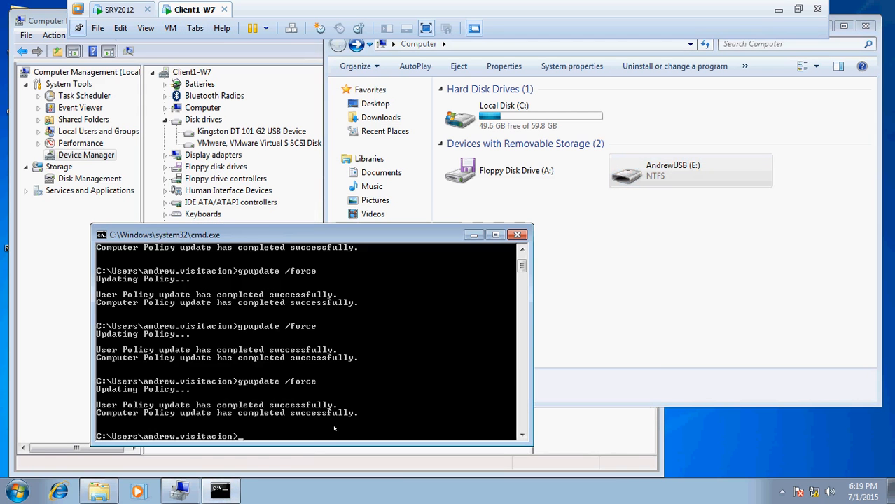
pyautogui.press('Up')
pyautogui.press('Return')
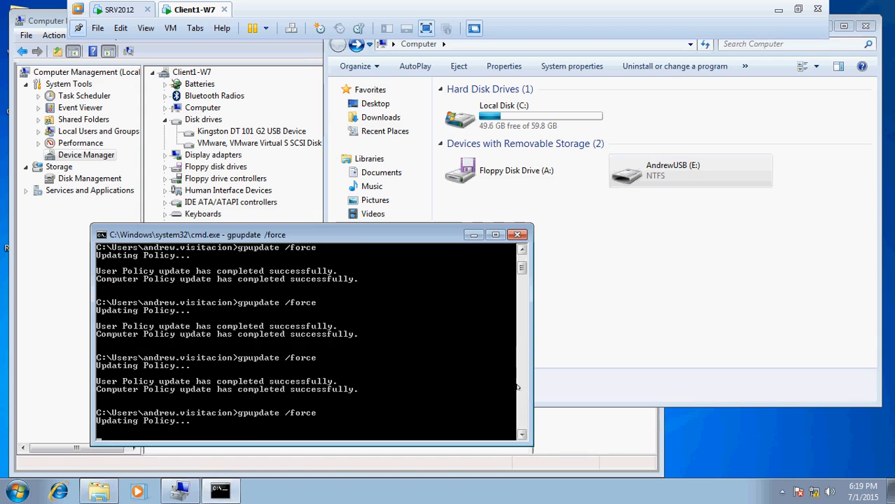
# Reopen the Computer window on Client1-W7, try to open the USB drive (E:), and dismiss the message
pyautogui.click(866, 26)
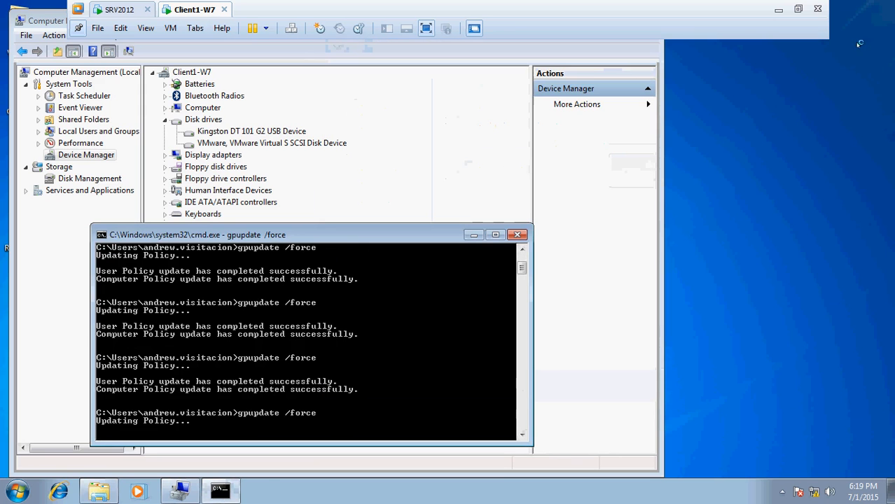
pyautogui.click(18, 492)
pyautogui.click(199, 336)
pyautogui.doubleClick(672, 170)
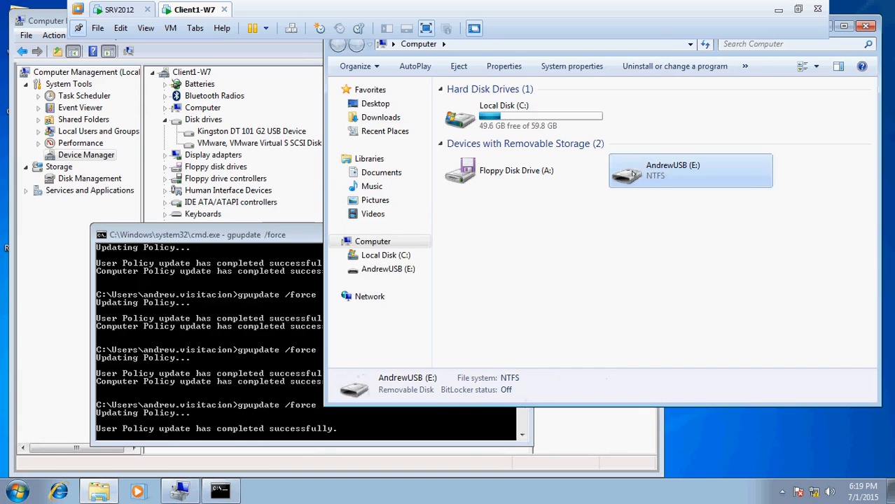
pyautogui.click(525, 254)
pyautogui.doubleClick(651, 178)
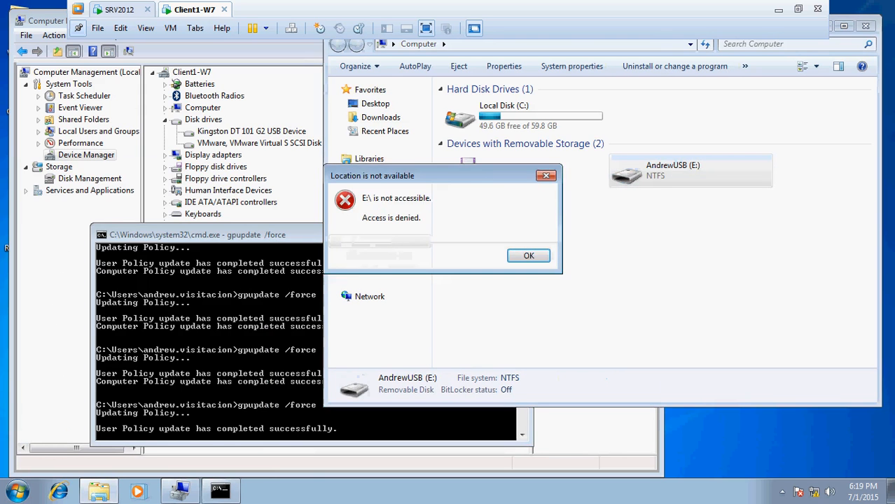
pyautogui.click(537, 256)
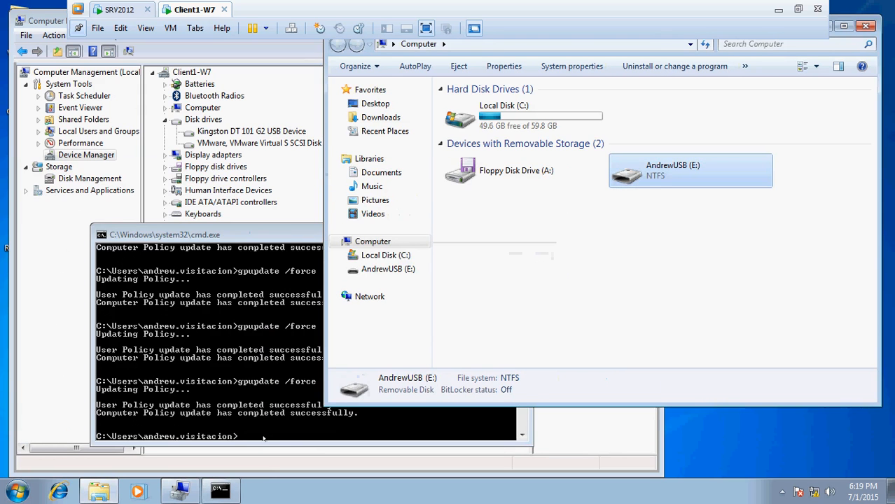
# Run gpupdate /force again on Client1-W7, retry opening the USB drive (E:), and dismiss the message
pyautogui.click(277, 436)
pyautogui.press('Up')
pyautogui.press('Return')
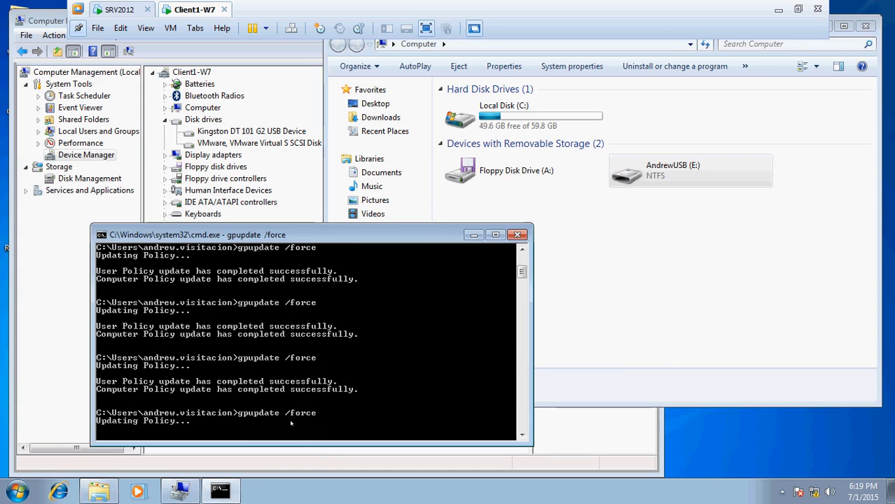
pyautogui.doubleClick(642, 174)
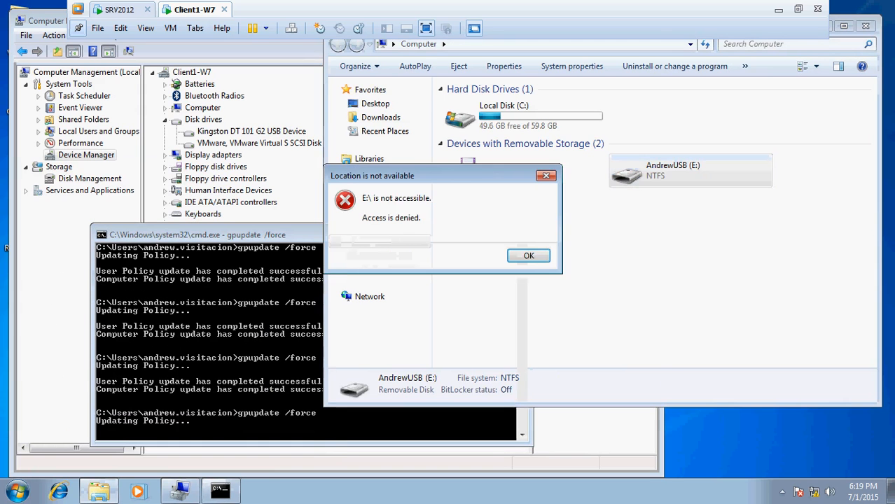
pyautogui.click(537, 257)
pyautogui.click(282, 416)
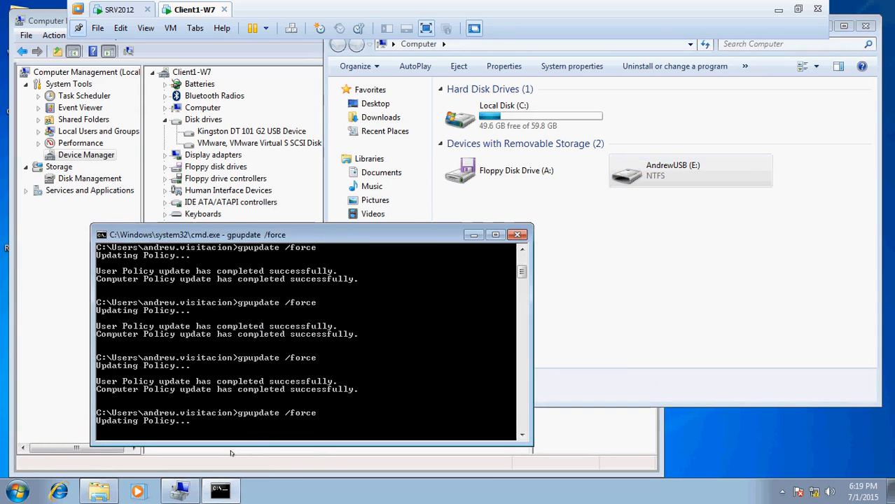
pyautogui.press('super')
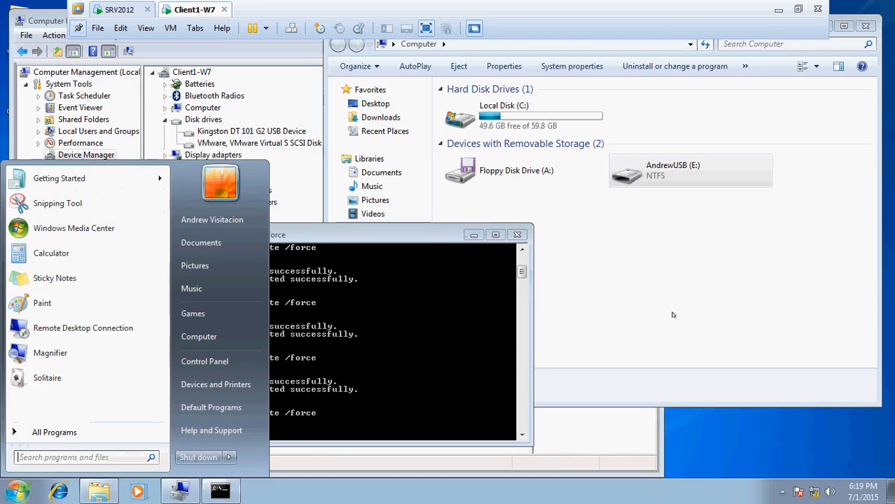
pyautogui.click(440, 306)
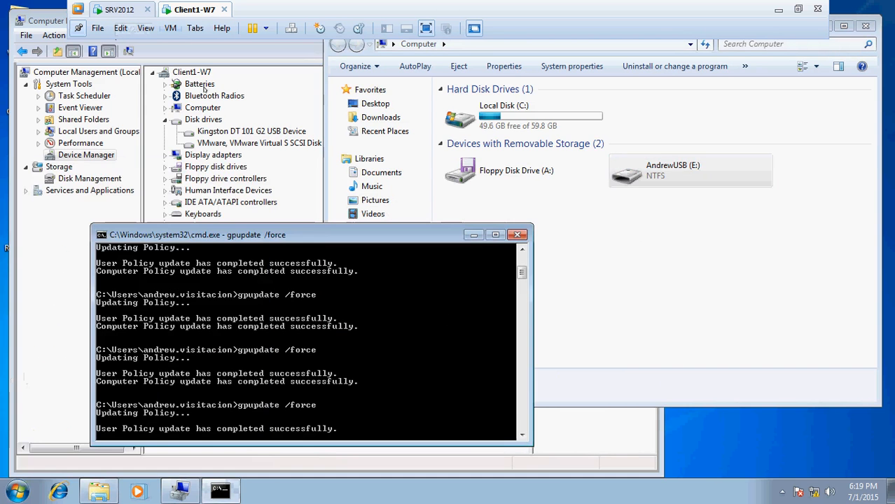
# On SRV2012, check the Contoso USB Security Denied Policy's link status, and open and close its editor without changing any settings
pyautogui.click(121, 9)
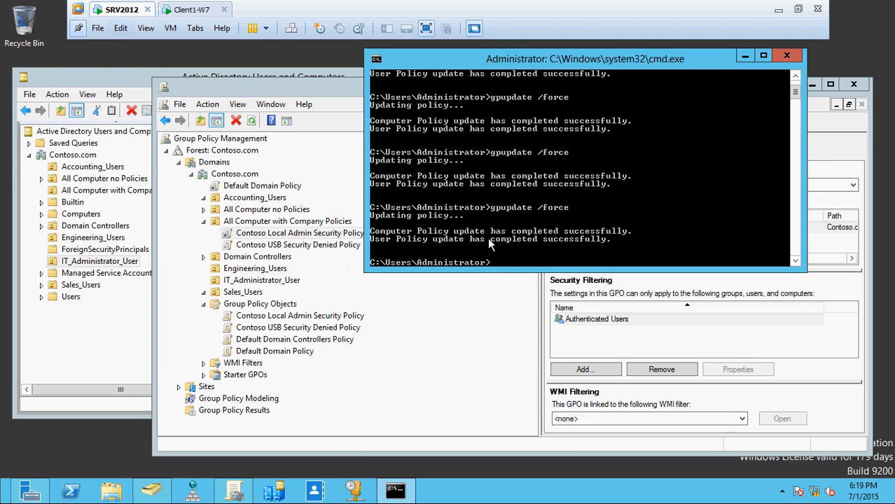
pyautogui.click(410, 343)
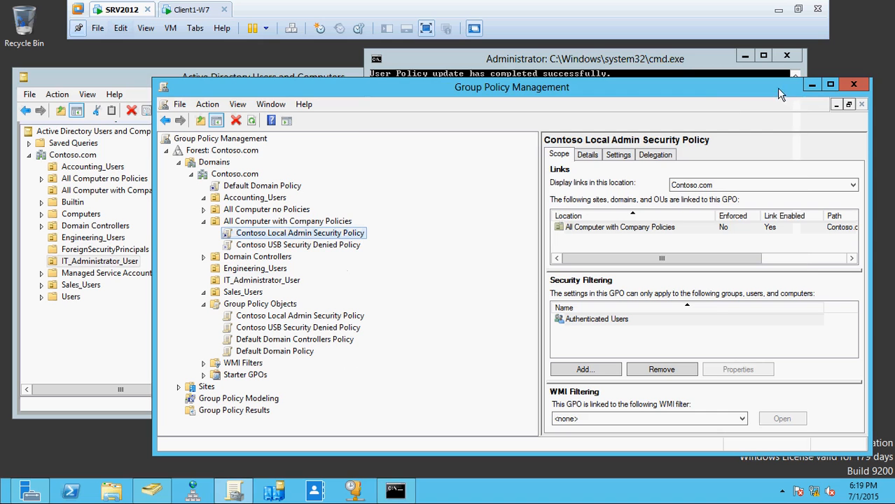
pyautogui.click(311, 247)
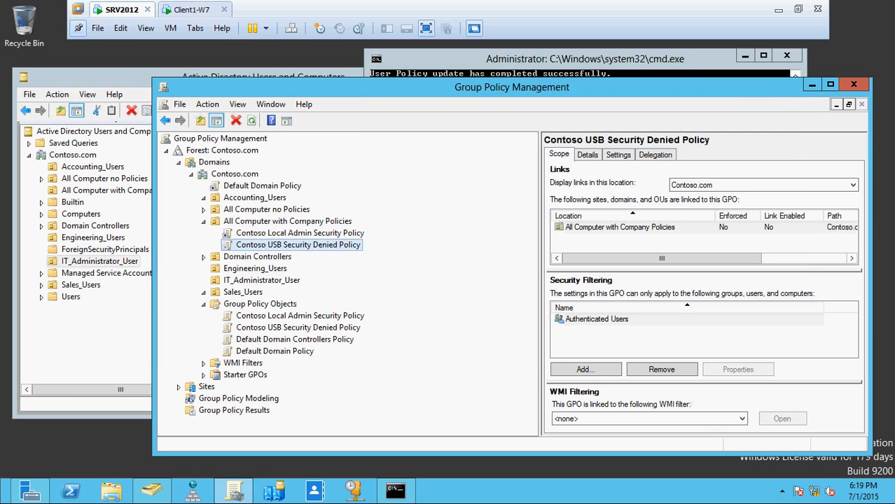
pyautogui.rightClick(307, 247)
pyautogui.click(348, 257)
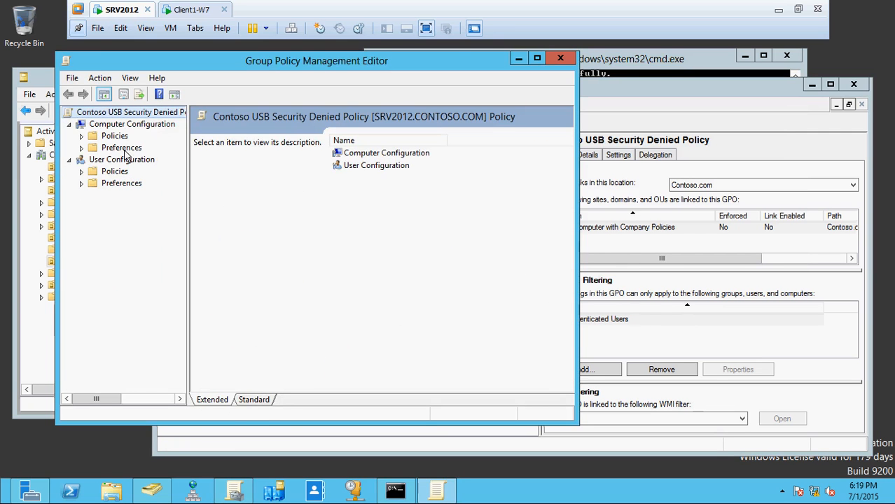
pyautogui.click(561, 59)
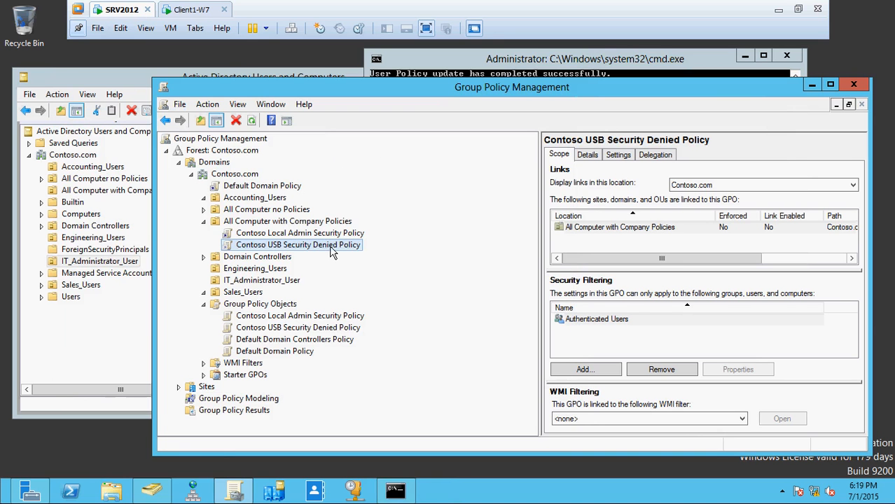
pyautogui.click(193, 10)
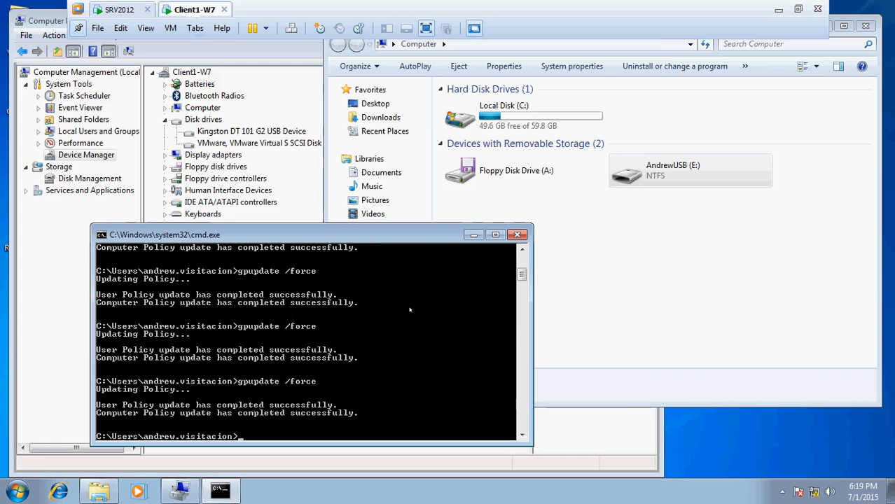
pyautogui.click(779, 9)
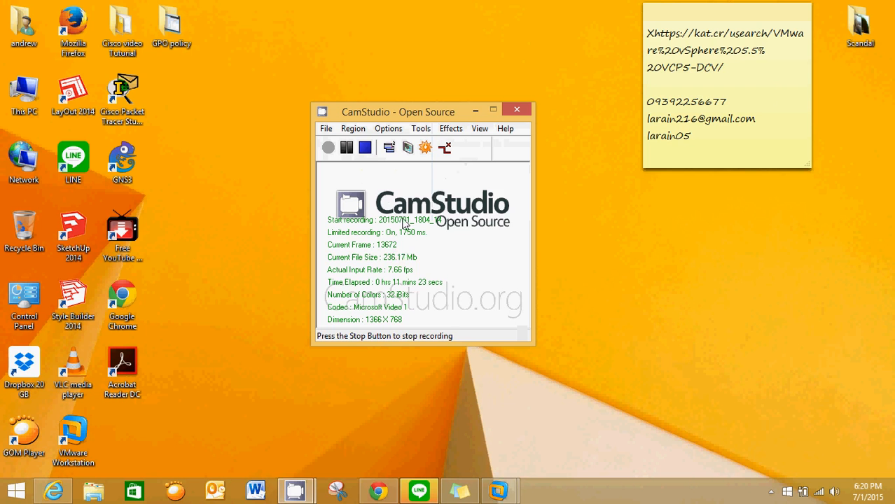
pyautogui.click(346, 147)
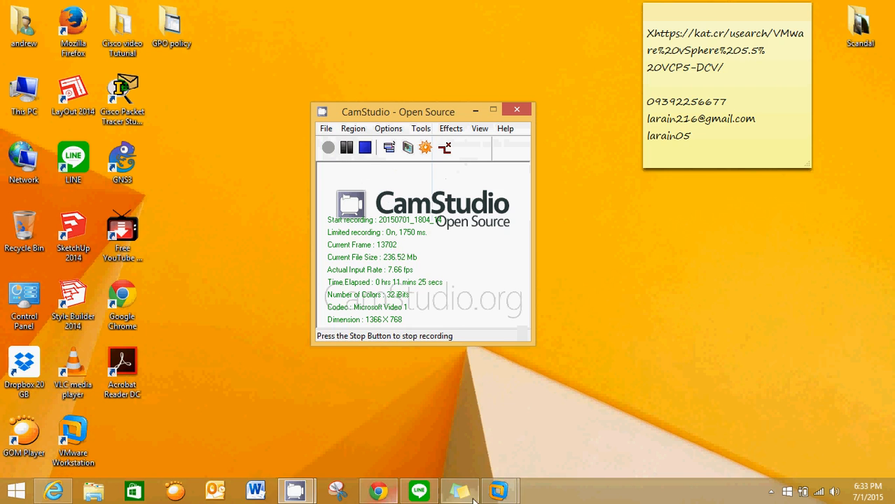
pyautogui.moveTo(498, 492)
pyautogui.click(408, 414)
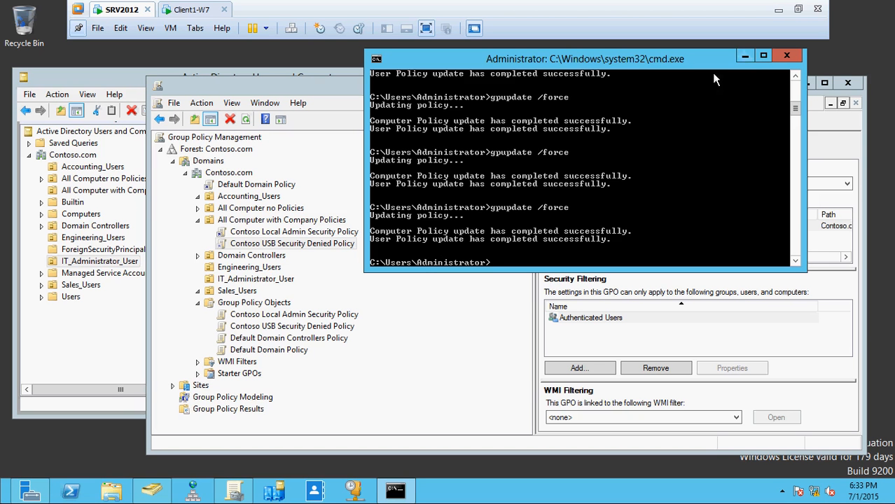
# Check the Contoso USB Security Denied Policy link on SRV2012 and view the USB drive (E:) contents on Client1-W7
pyautogui.moveTo(643, 68); pyautogui.dragTo(695, 64)
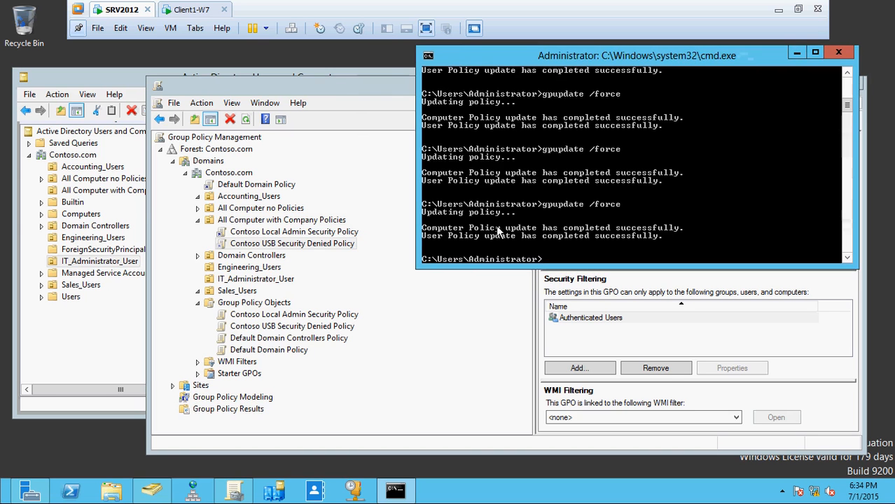
pyautogui.click(335, 244)
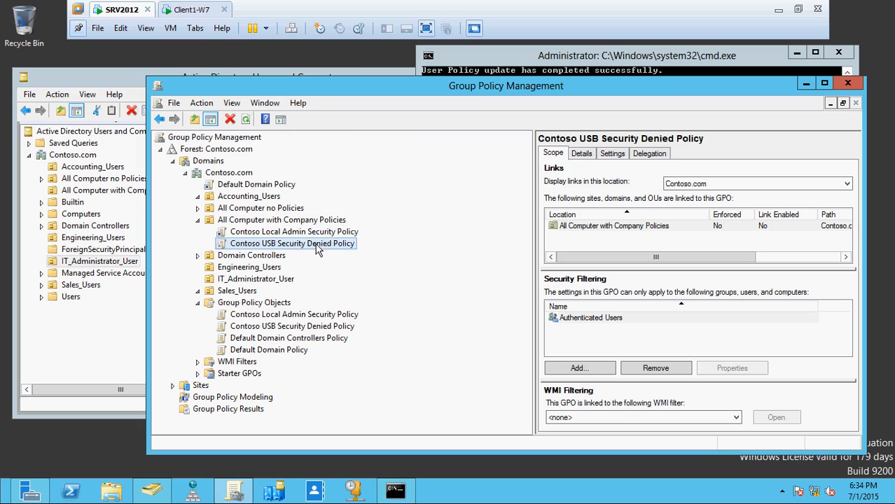
pyautogui.click(191, 11)
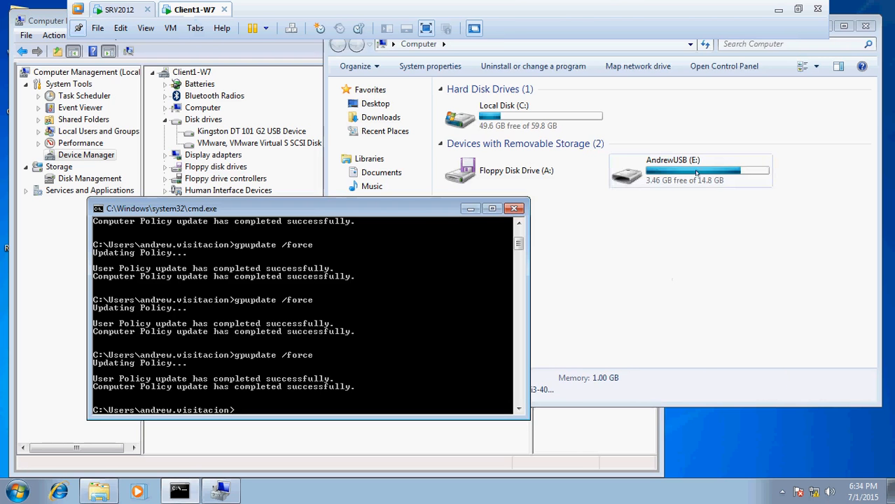
pyautogui.doubleClick(697, 173)
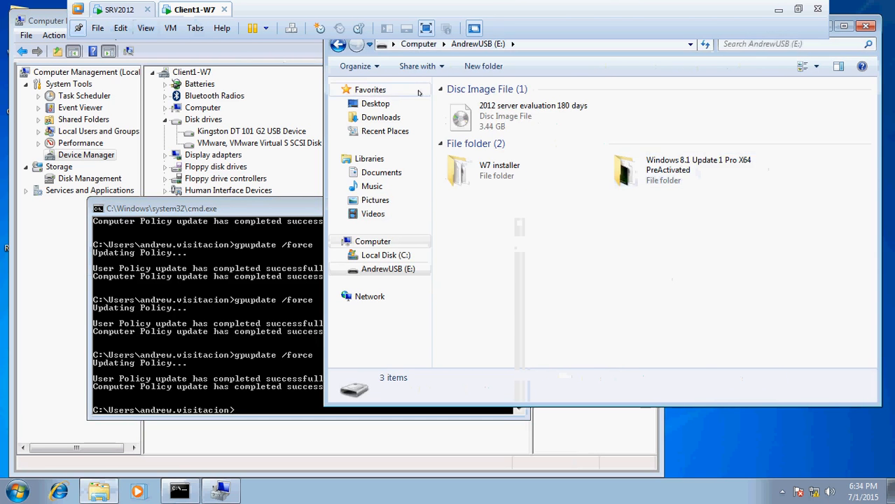
pyautogui.click(338, 44)
# On SRV2012, enable the link of the Contoso USB Security Denied Policy under All Computer with Company Policies
pyautogui.click(118, 9)
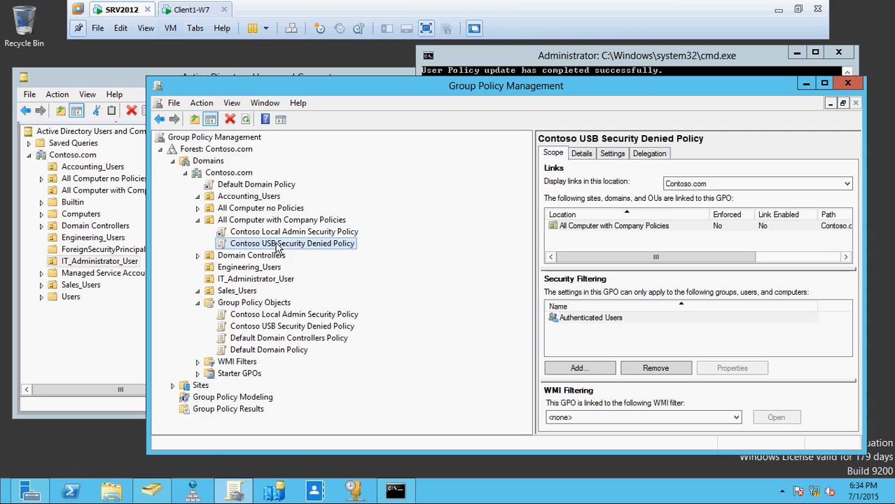
pyautogui.rightClick(277, 249)
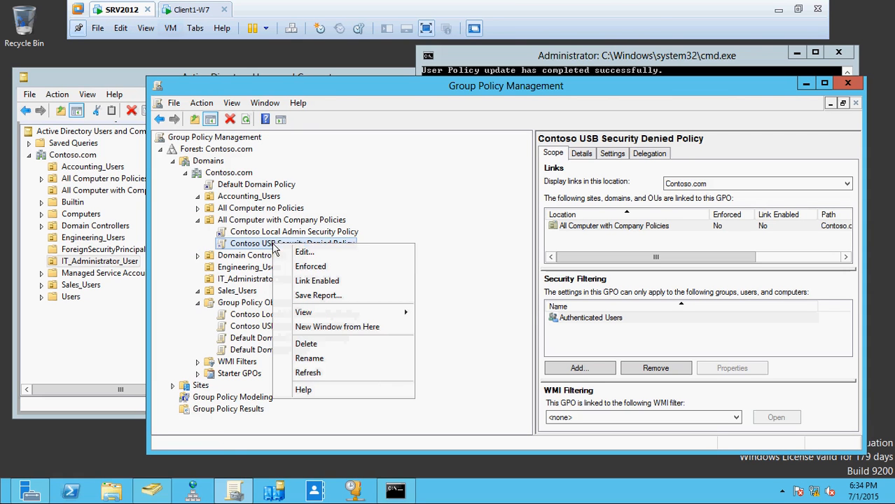
pyautogui.click(310, 287)
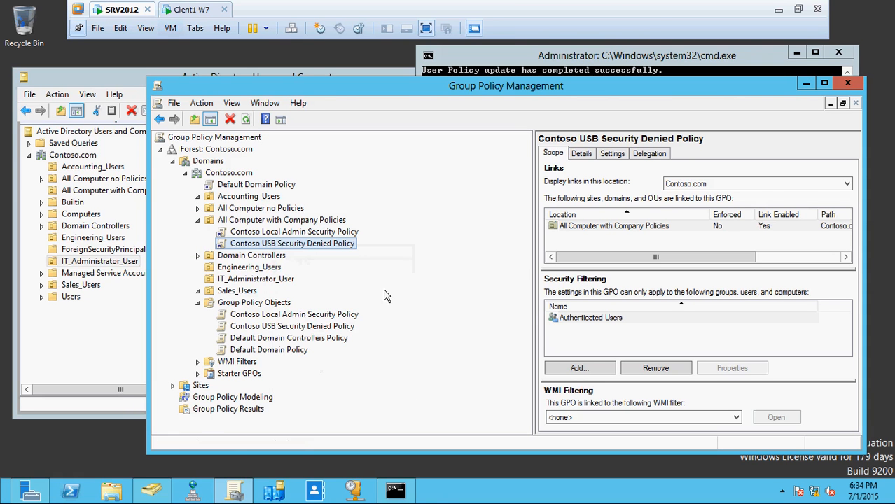
# Run gpupdate /force in the SRV2012 command prompt to refresh the policies
pyautogui.click(395, 491)
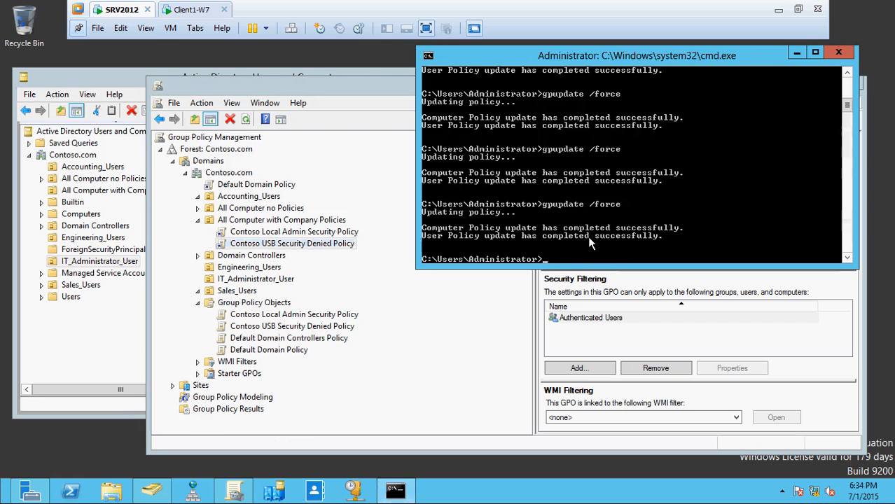
pyautogui.press('Up')
pyautogui.press('Return')
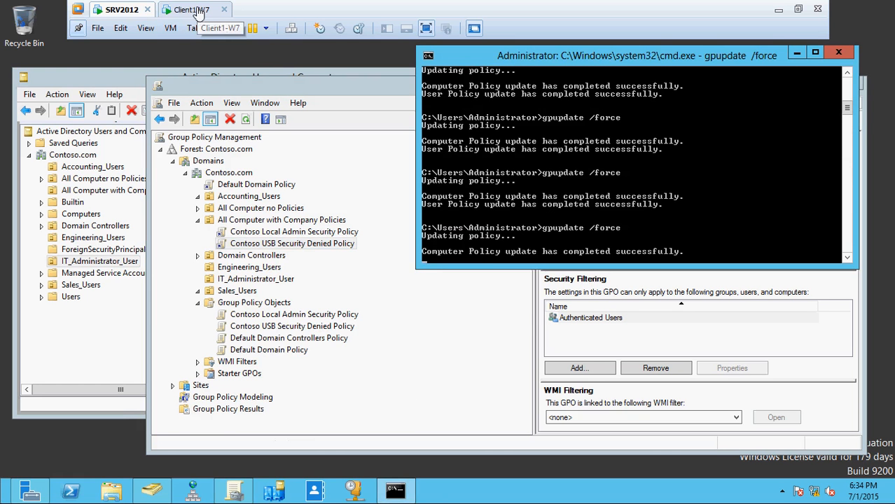
# Refresh the policies on Client1-W7 with gpupdate /force
pyautogui.click(198, 10)
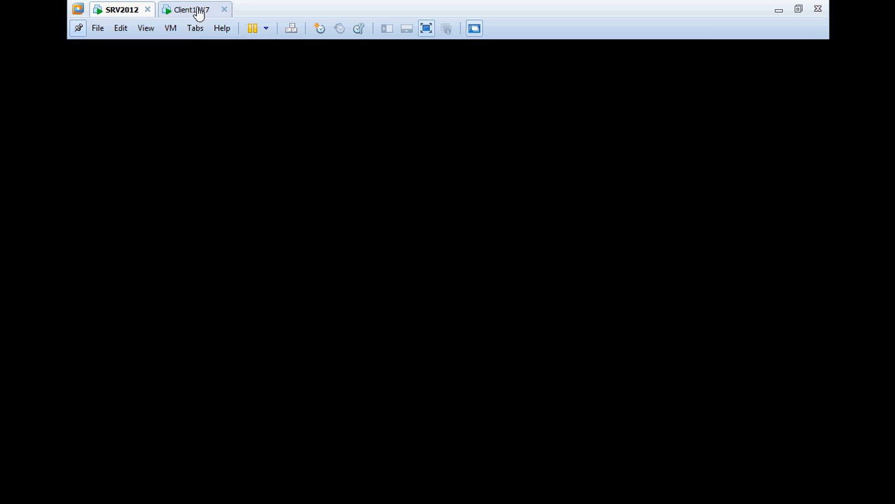
pyautogui.click(266, 368)
pyautogui.press('Up')
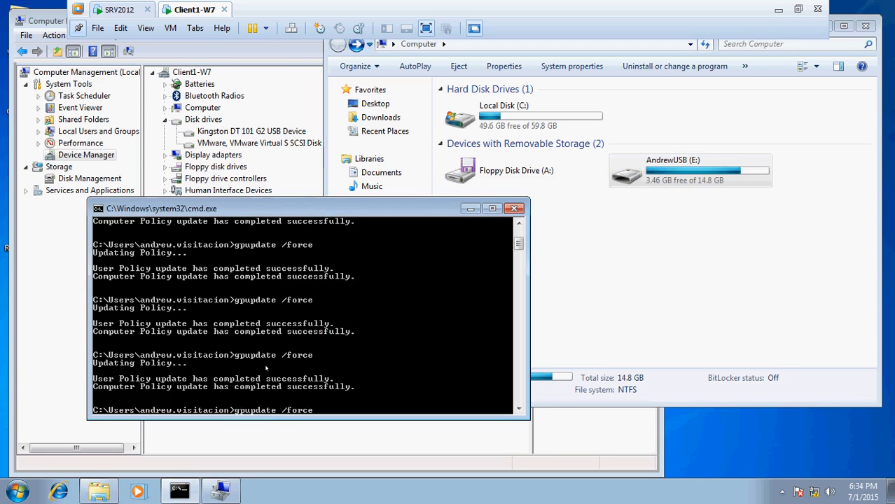
pyautogui.press('Return')
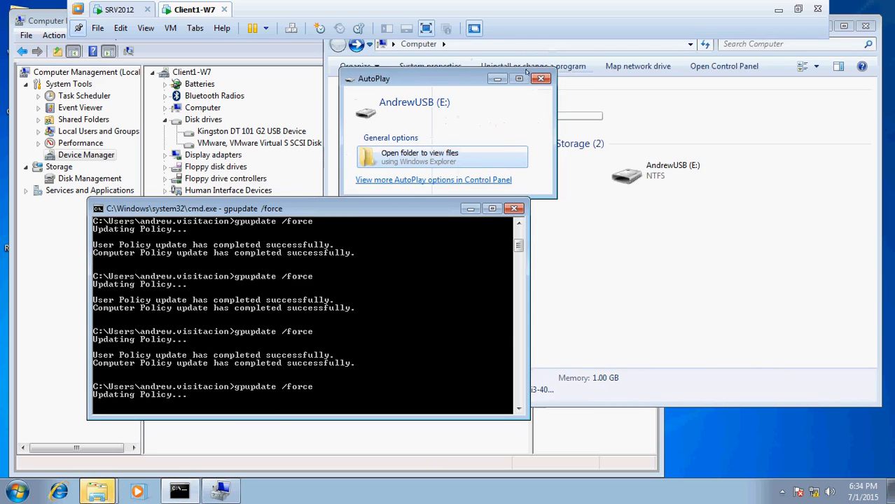
# Close the AutoPlay window, test opening the USB drive (E:) on Client1-W7, dismiss the message, and return to SRV2012
pyautogui.click(541, 77)
pyautogui.doubleClick(628, 173)
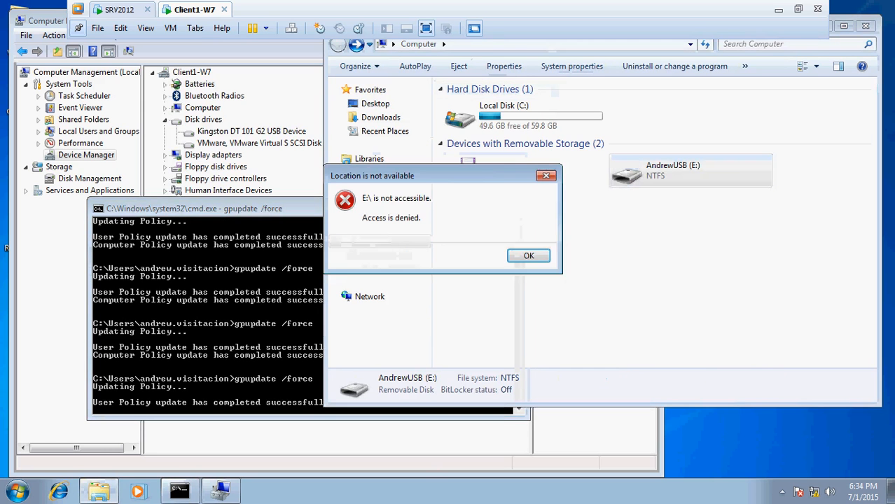
pyautogui.click(544, 256)
pyautogui.click(118, 9)
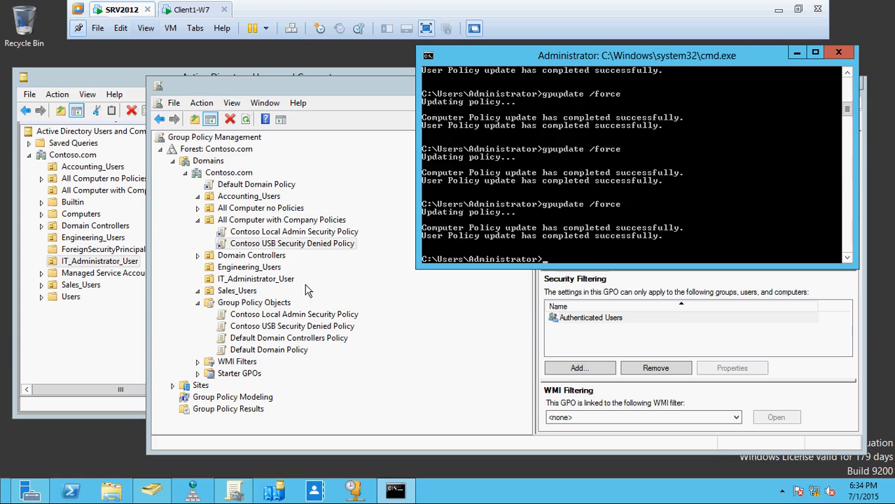
# Disable the link of the Contoso USB Security Denied Policy under All Computer with Company Policies and refresh SRV2012 with gpupdate /force
pyautogui.rightClick(291, 245)
pyautogui.click(311, 282)
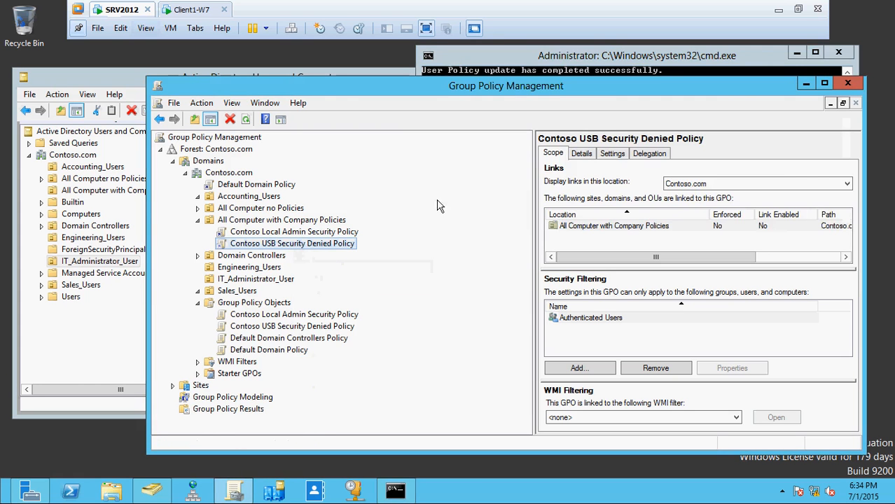
pyautogui.click(563, 60)
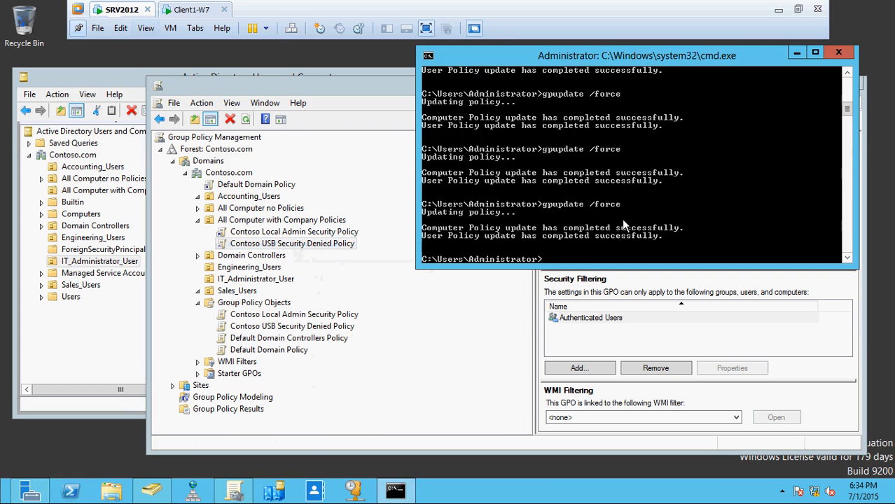
pyautogui.press('Up')
pyautogui.press('Return')
# Switch to Client1-W7 and refresh its policies with gpupdate /force
pyautogui.click(191, 9)
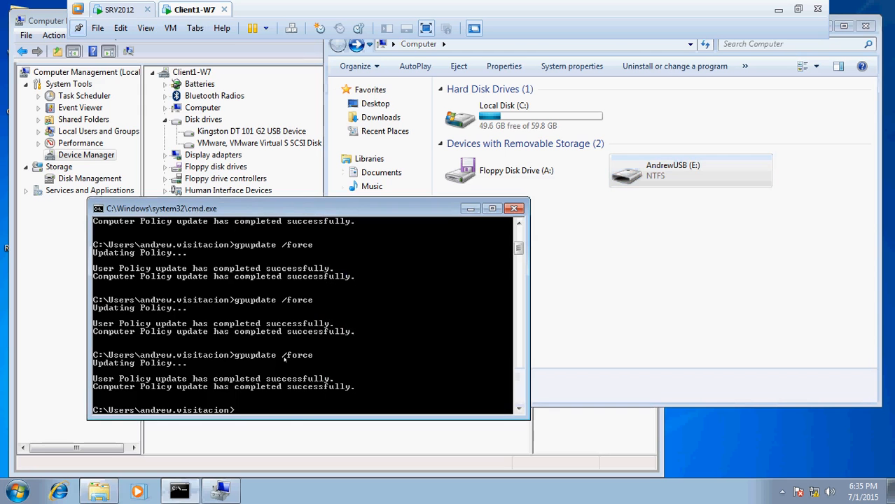
pyautogui.press('Up')
pyautogui.press('Return')
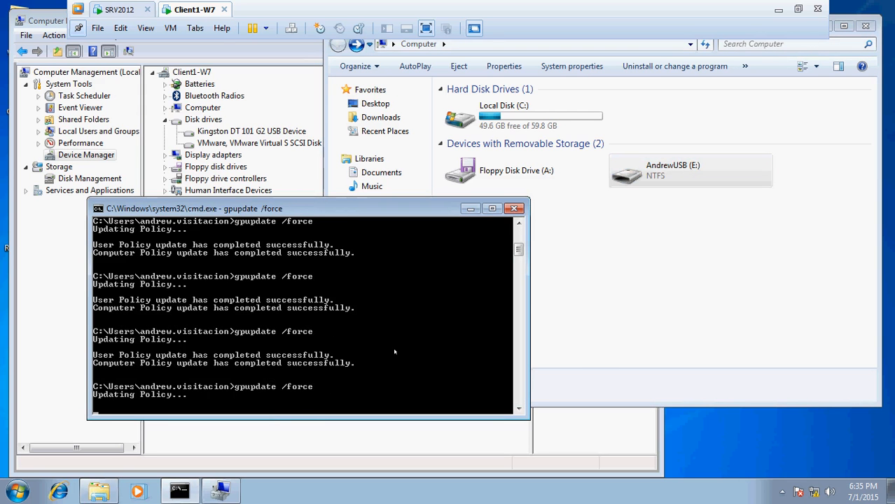
# Test opening the USB drive (E:) on Client1-W7 and go back to the Computer view
pyautogui.click(541, 78)
pyautogui.doubleClick(665, 168)
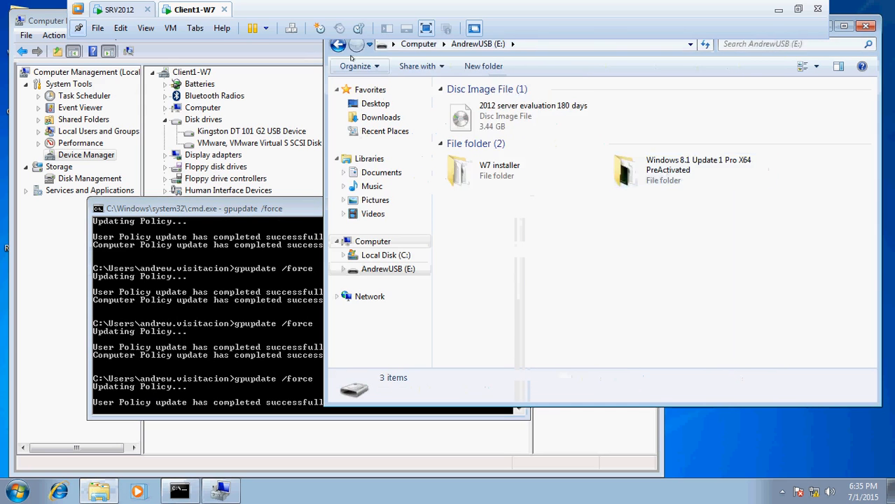
pyautogui.click(338, 45)
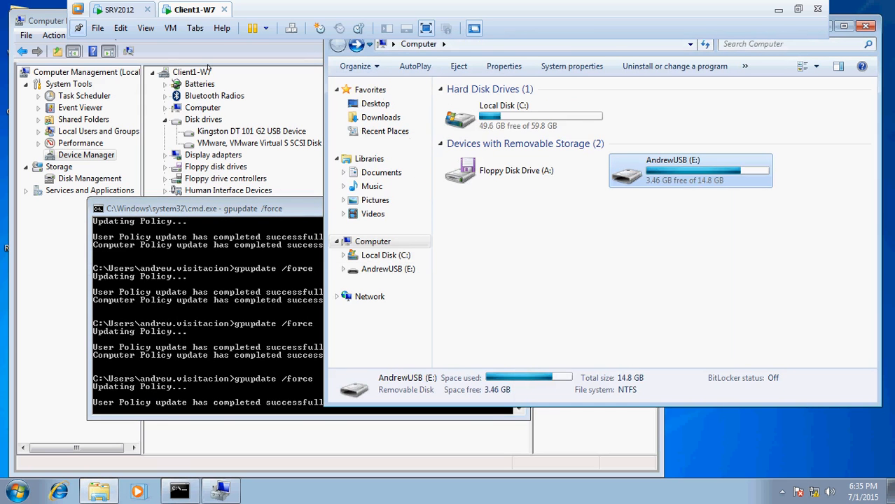
# On SRV2012, create a new group policy object named Contoso USB Preventing Drivers Installation without a starter GPO
pyautogui.click(111, 10)
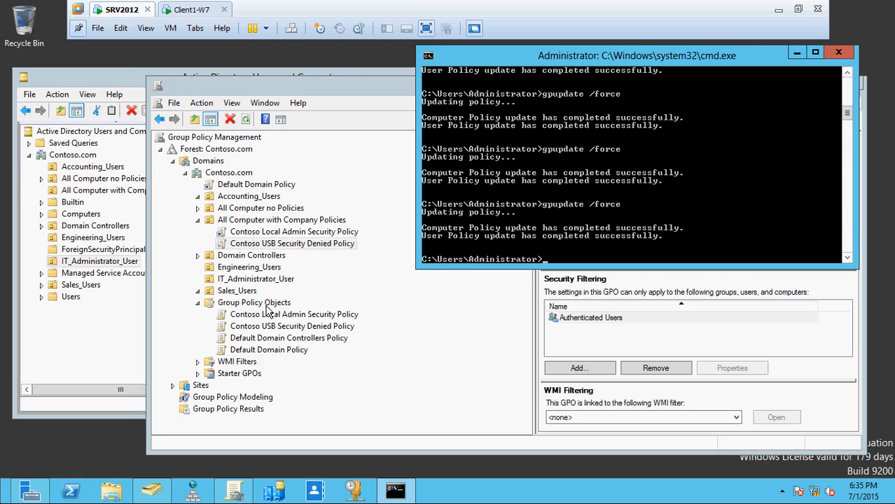
pyautogui.click(318, 307)
pyautogui.rightClick(279, 304)
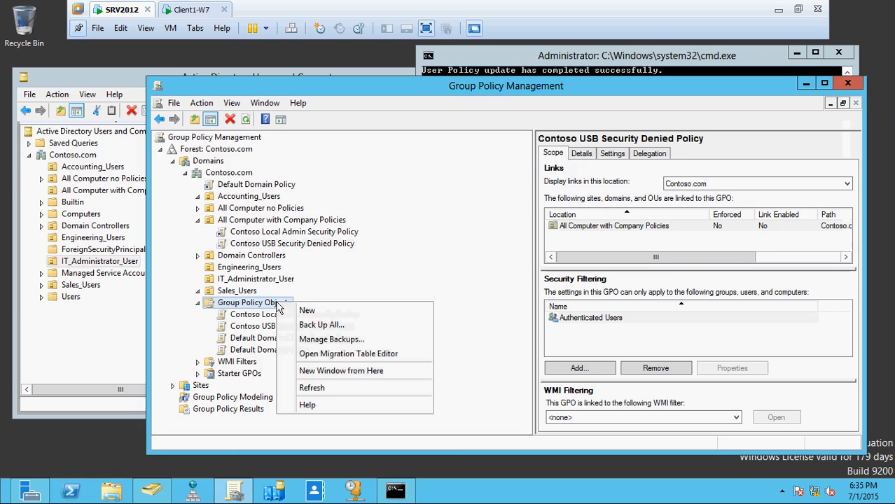
pyautogui.click(328, 315)
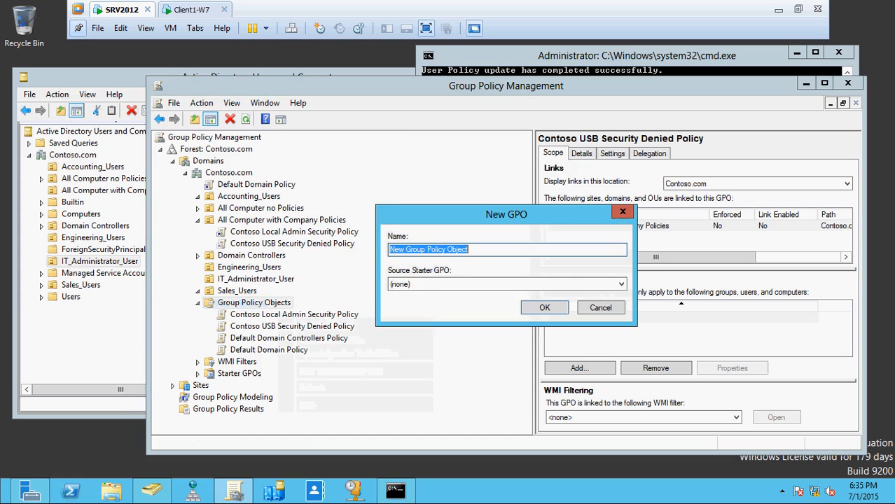
pyautogui.moveTo(508, 214); pyautogui.dragTo(531, 187)
pyautogui.write('Contoso USB Preventing Drivers Installation')
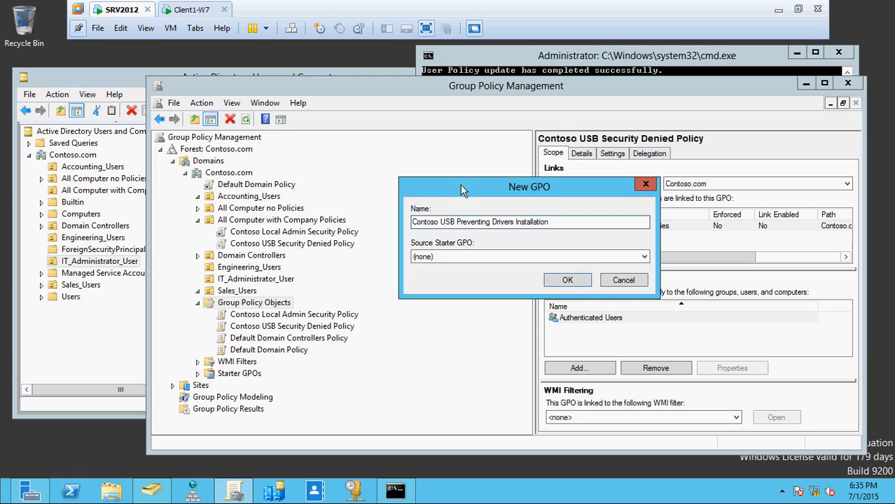
pyautogui.click(553, 283)
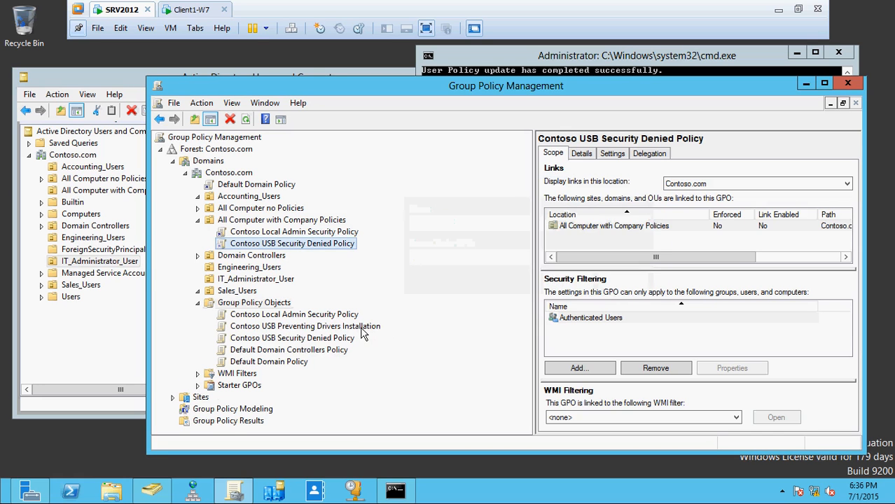
# Open the Contoso USB Preventing Drivers Installation policy for editing
pyautogui.click(362, 330)
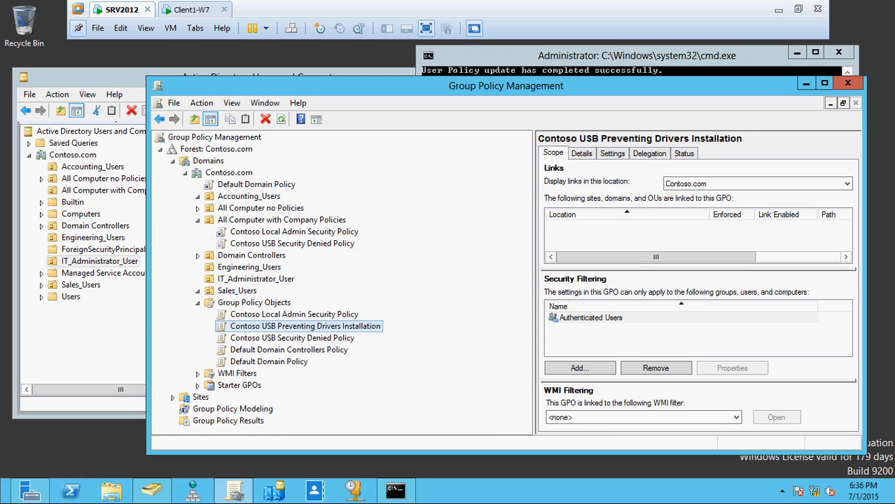
pyautogui.rightClick(363, 332)
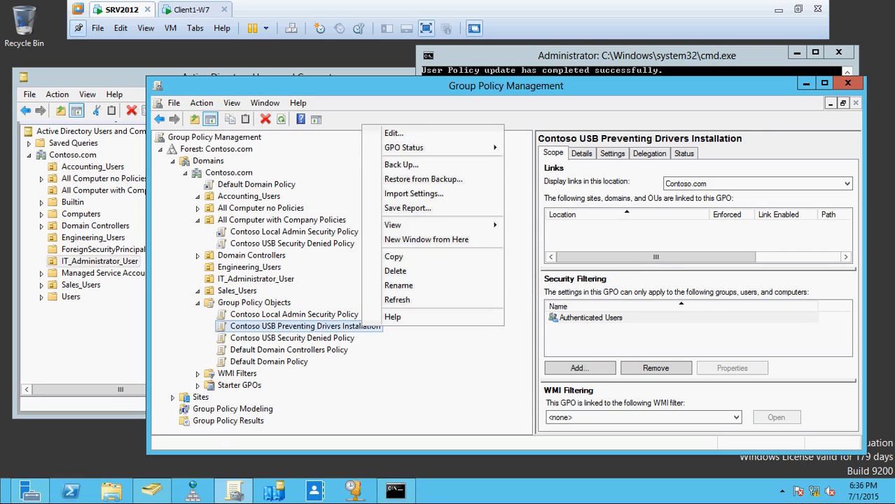
pyautogui.click(414, 139)
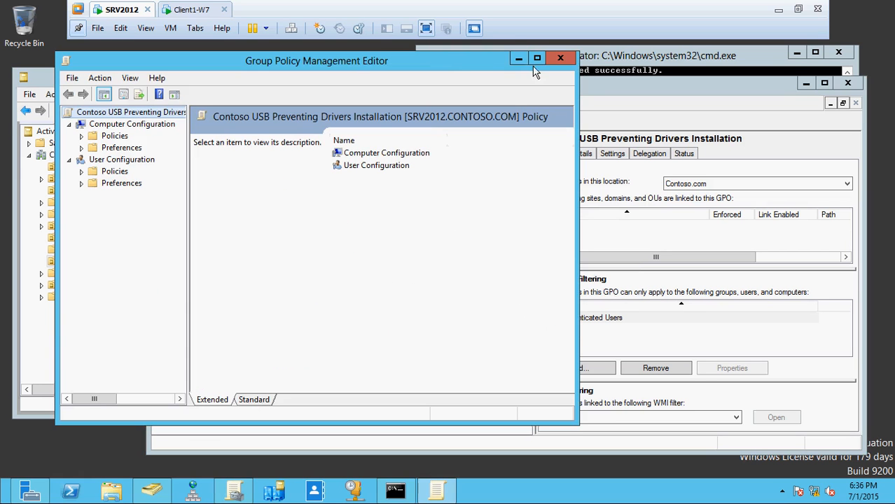
# Show the Device Installation Restrictions settings under Computer Configuration, Policies, Administrative Templates, System, Device Installation
pyautogui.moveTo(189, 186); pyautogui.dragTo(292, 194)
pyautogui.click(82, 136)
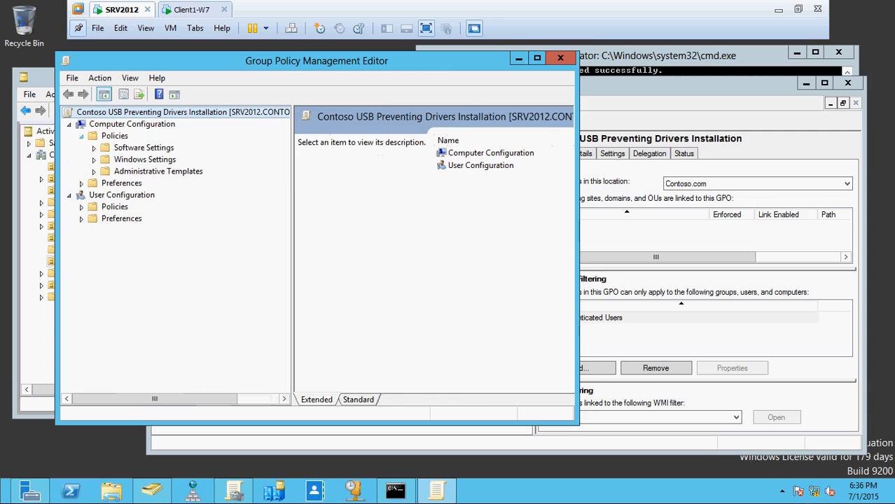
pyautogui.click(94, 171)
pyautogui.click(107, 218)
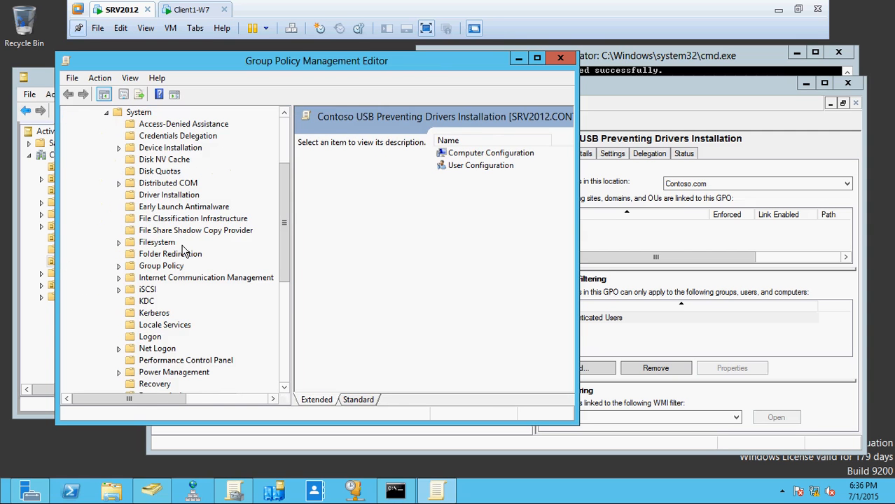
pyautogui.moveTo(293, 278); pyautogui.dragTo(354, 284)
pyautogui.moveTo(349, 249); pyautogui.dragTo(343, 196)
pyautogui.click(119, 253)
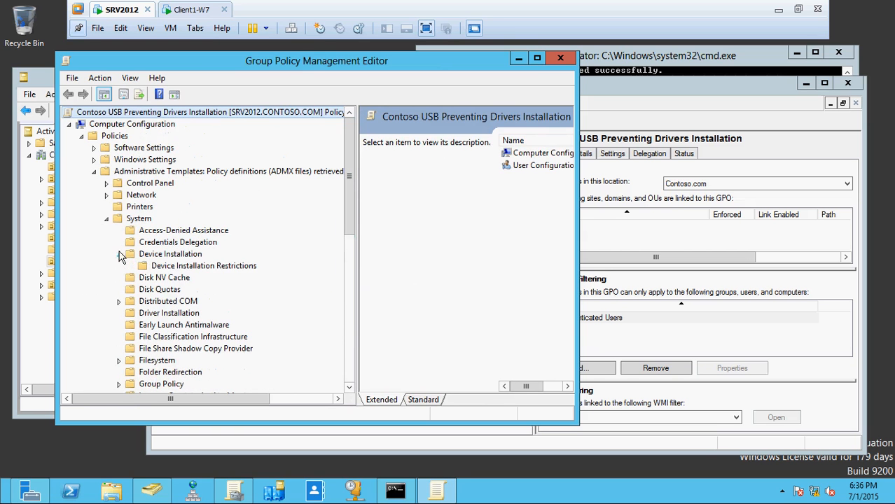
pyautogui.click(184, 267)
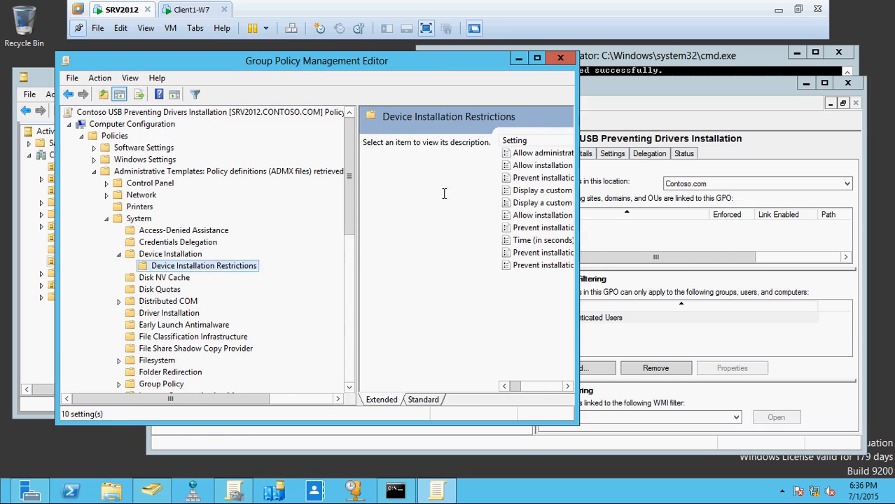
# Maximize the policy editor and widen the Setting column to show the full setting names
pyautogui.moveTo(579, 200); pyautogui.dragTo(840, 200)
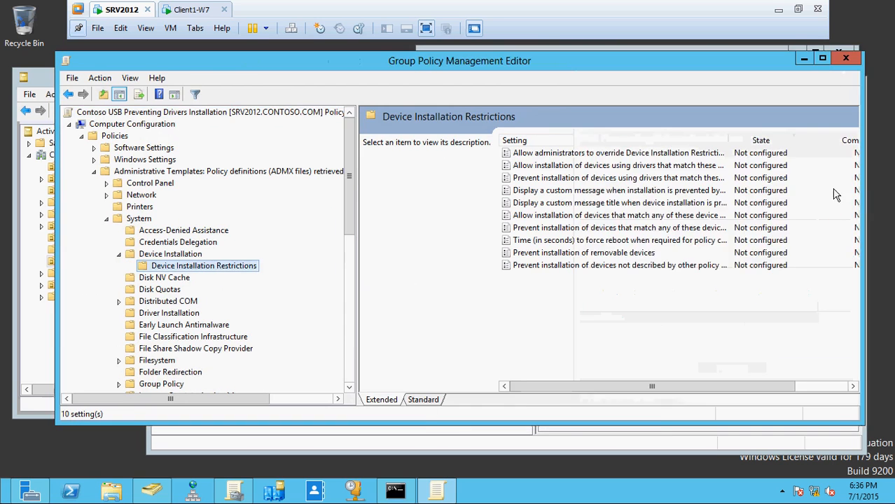
pyautogui.doubleClick(819, 57)
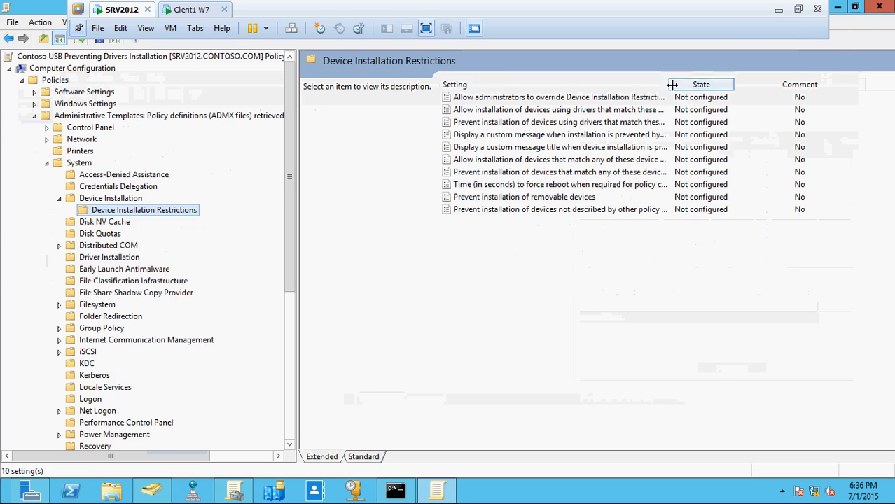
pyautogui.moveTo(669, 84); pyautogui.dragTo(771, 84)
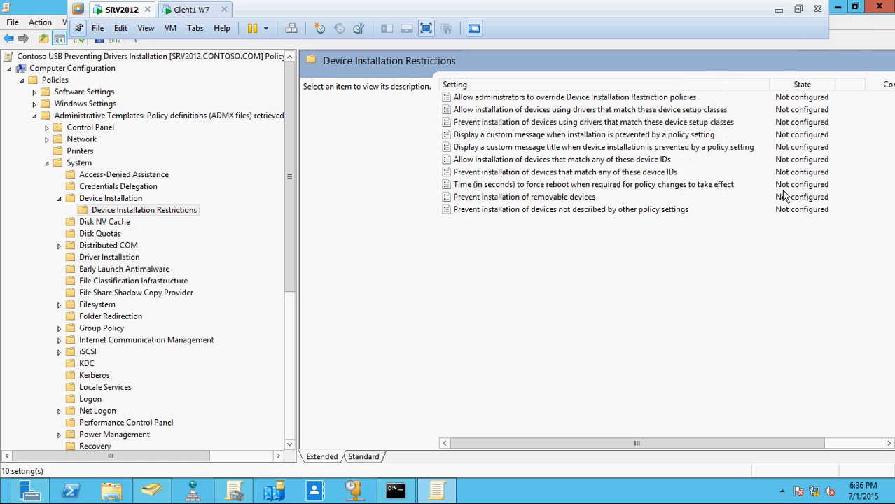
# Enable the setting Prevent installation of devices not described by other policy settings, then restore the editor window's size
pyautogui.click(537, 212)
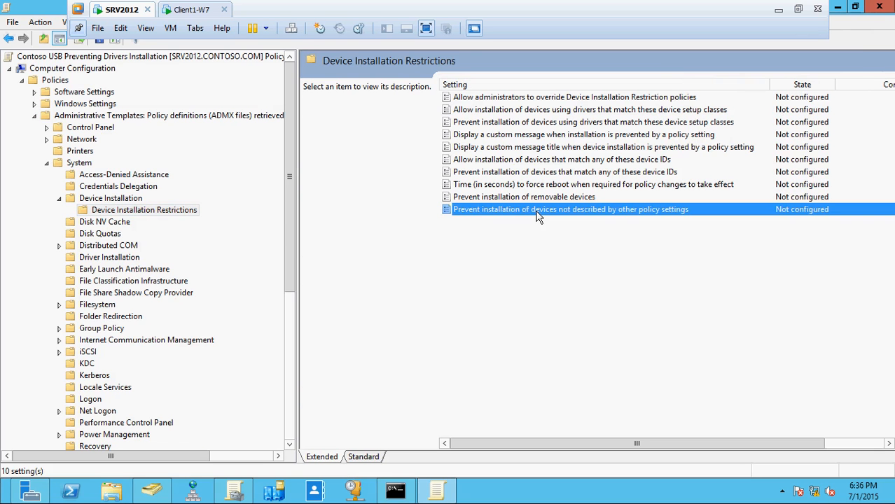
pyautogui.doubleClick(537, 211)
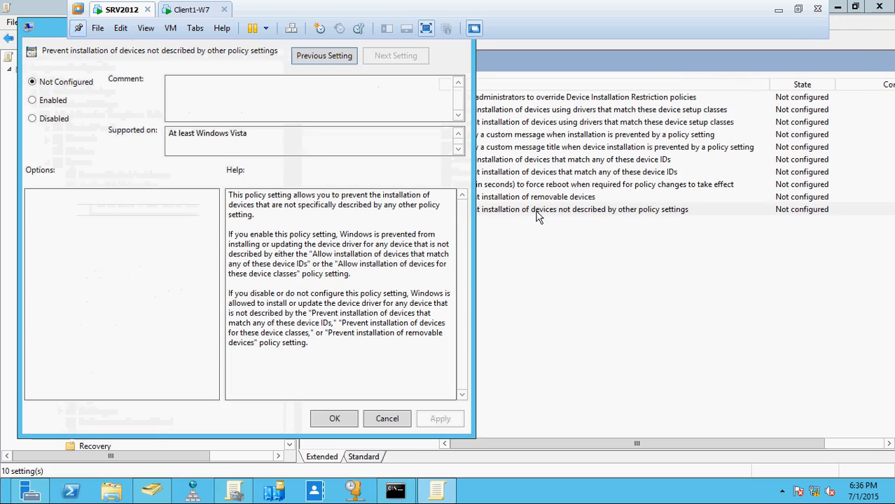
pyautogui.click(46, 104)
pyautogui.click(440, 418)
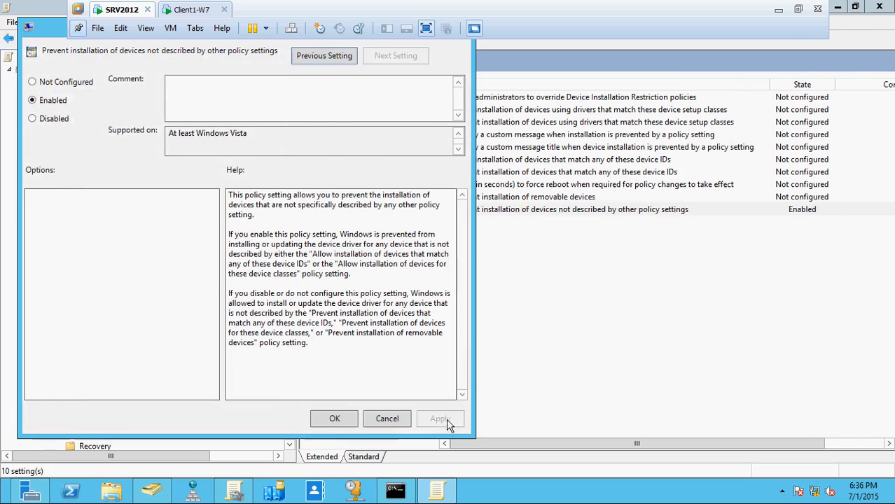
pyautogui.click(334, 419)
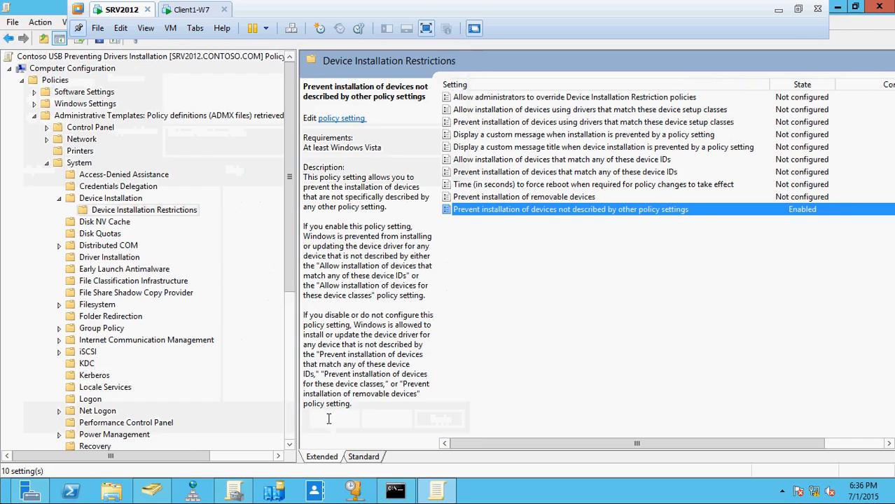
pyautogui.click(855, 8)
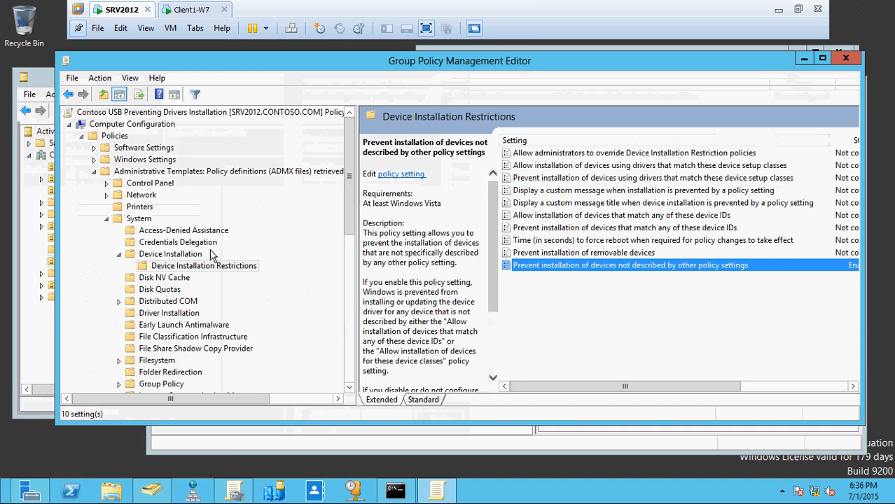
# Link the Contoso USB Preventing Drivers Installation policy to All Computer with Company Policies in Group Policy Management
pyautogui.click(235, 493)
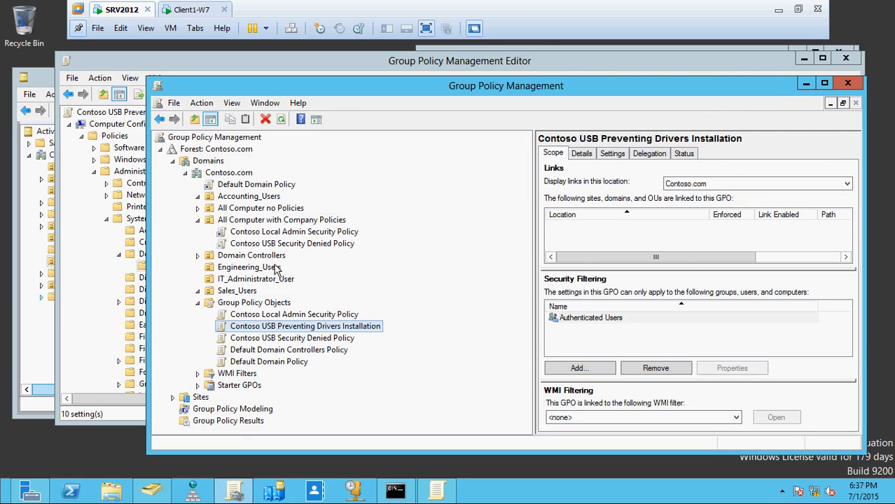
pyautogui.click(283, 237)
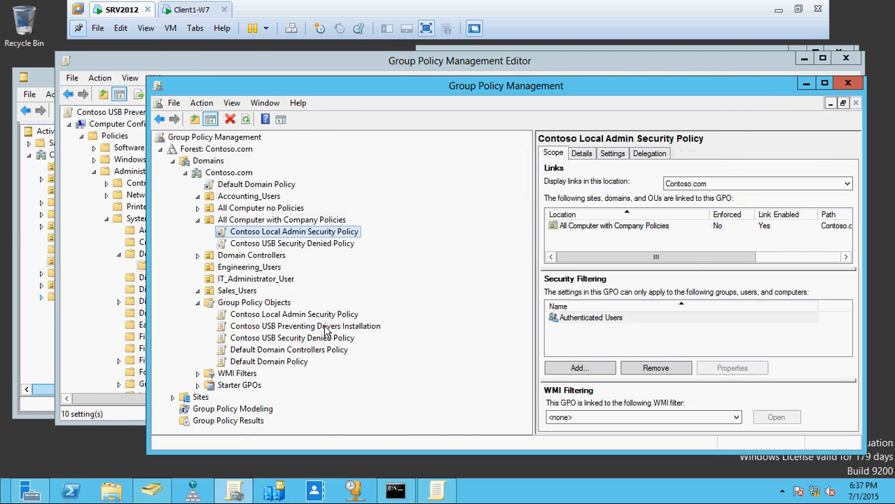
pyautogui.moveTo(325, 329); pyautogui.dragTo(307, 223)
pyautogui.click(532, 301)
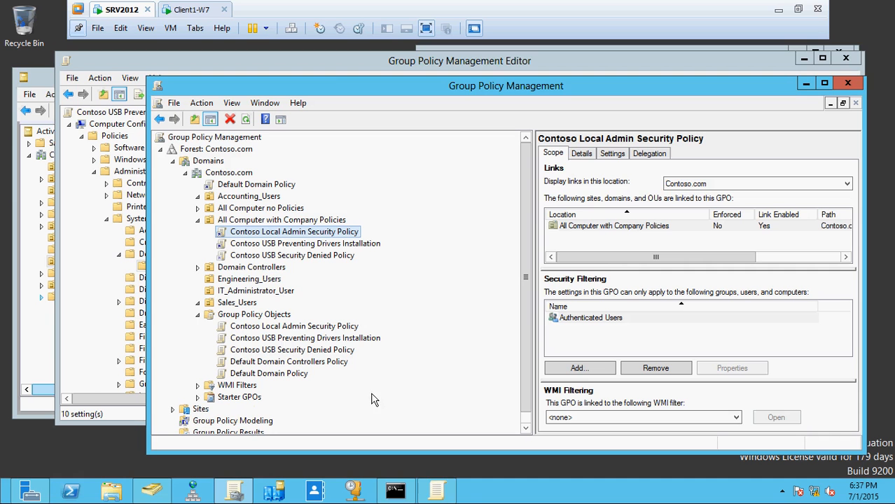
# Run gpupdate /force in the SRV2012 command prompt to refresh the policies
pyautogui.click(395, 492)
pyautogui.press('Up')
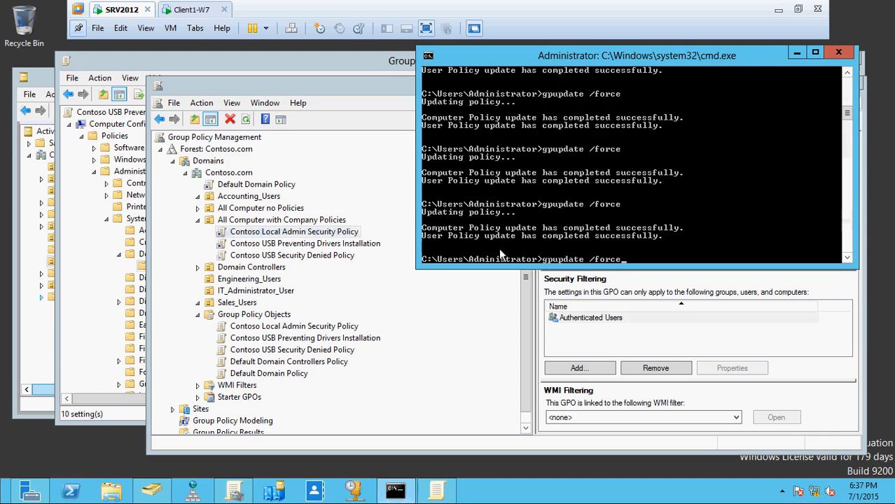
pyautogui.press('Return')
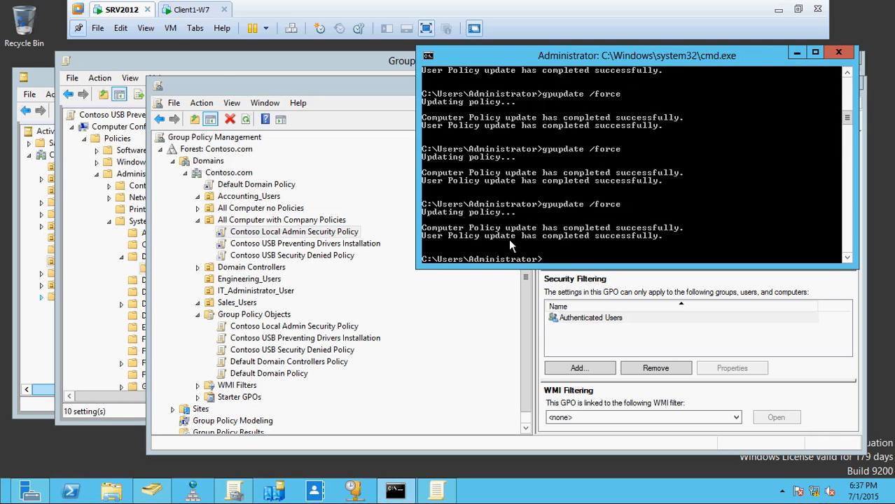
# Refresh the policies on Client1-W7 with gpupdate /force
pyautogui.click(179, 10)
pyautogui.click(259, 385)
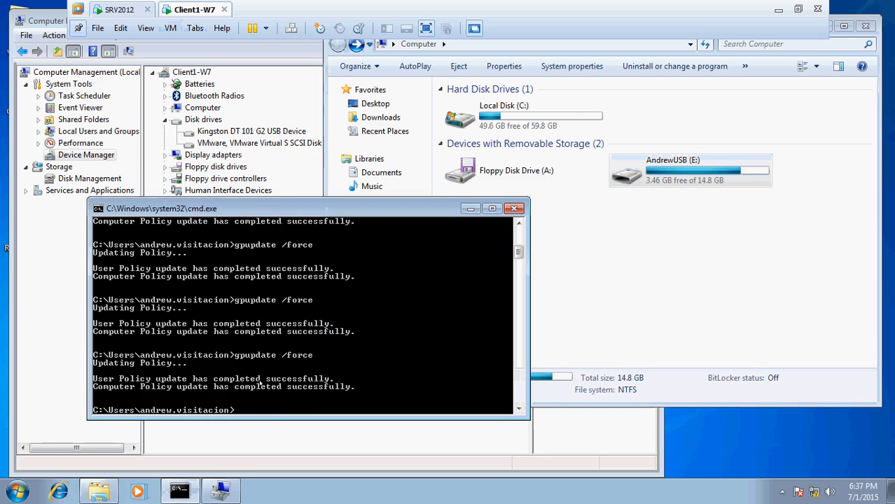
pyautogui.press('Up')
pyautogui.press('Return')
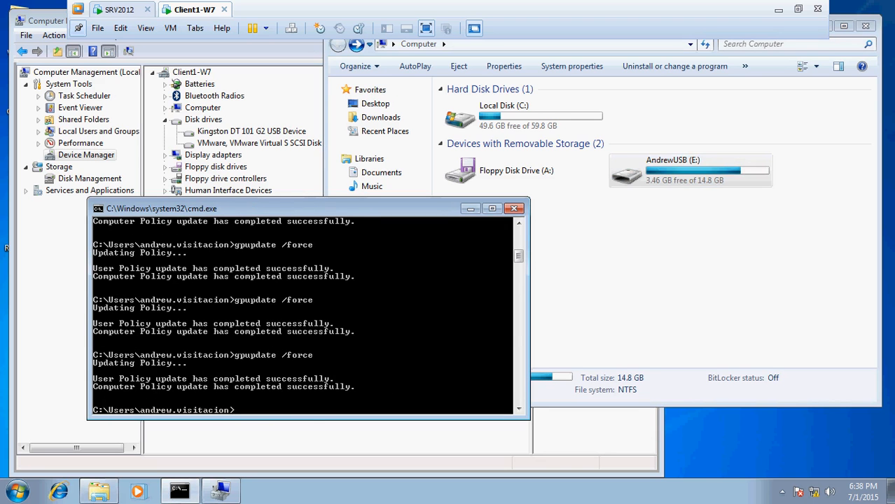
# Test access to the USB drive (E:) on Client1-W7 by opening it, going back and reopening it
pyautogui.click(628, 304)
pyautogui.doubleClick(671, 181)
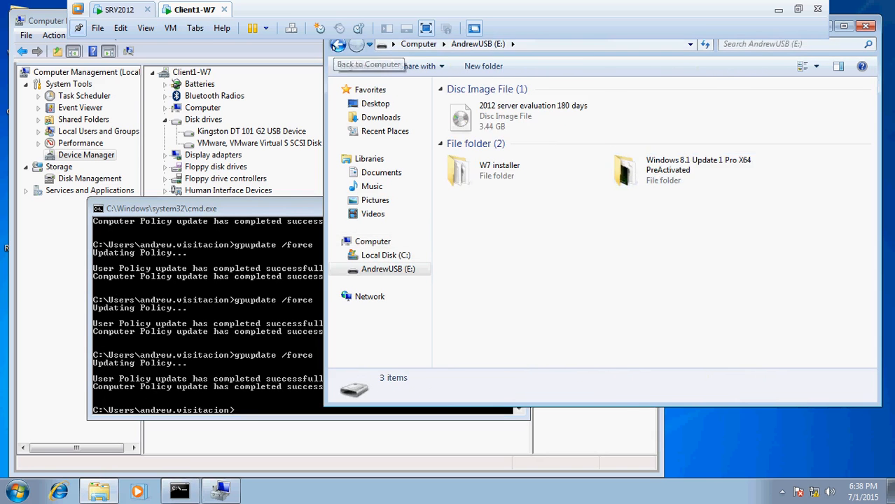
pyautogui.click(337, 46)
pyautogui.click(719, 223)
pyautogui.doubleClick(680, 181)
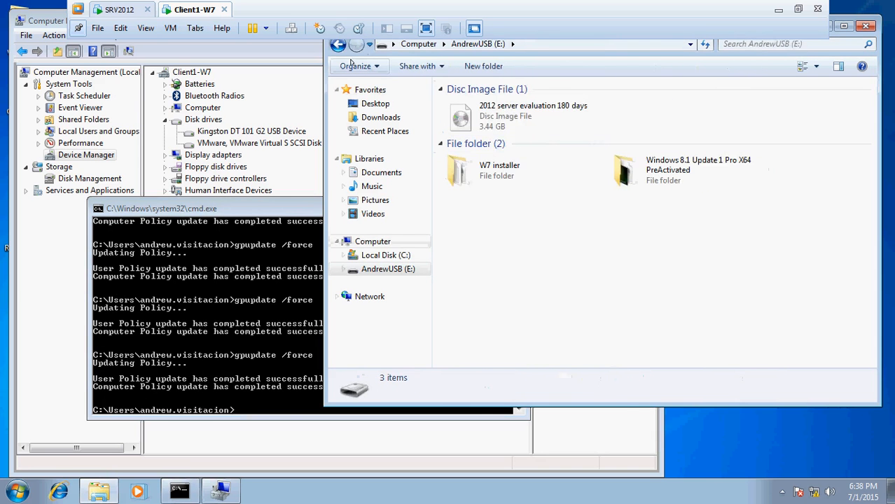
# Return to the Computer view and uninstall the Kingston DT 101 G2 USB Device in Device Manager on Client1-W7
pyautogui.click(337, 46)
pyautogui.click(287, 133)
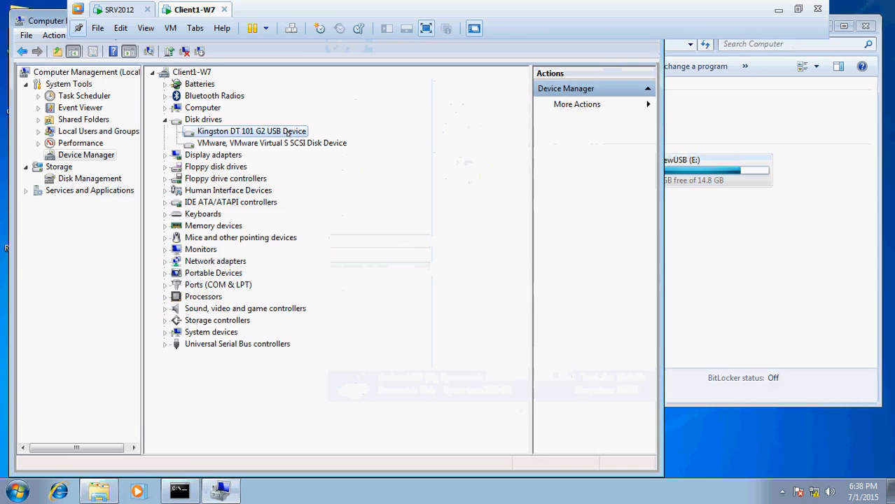
pyautogui.click(786, 227)
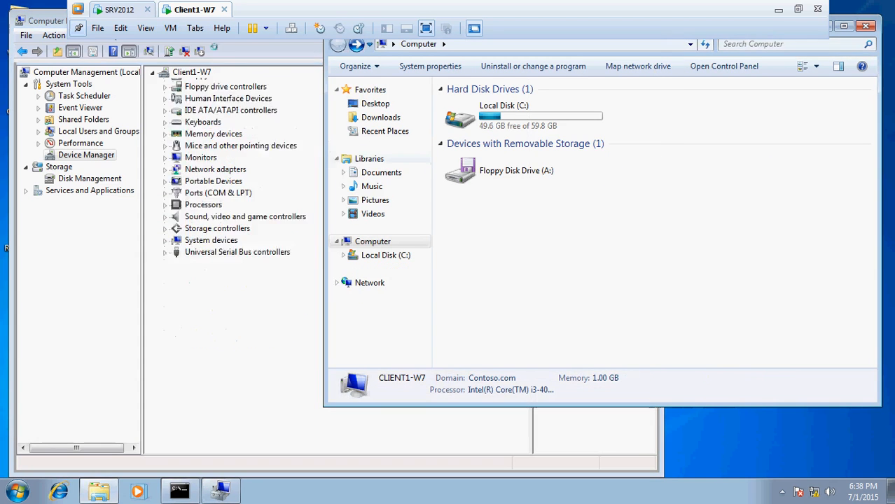
# Scan for hardware changes in Device Manager, dismiss AutoPlay and select the USB drive (E:) in Computer
pyautogui.click(128, 51)
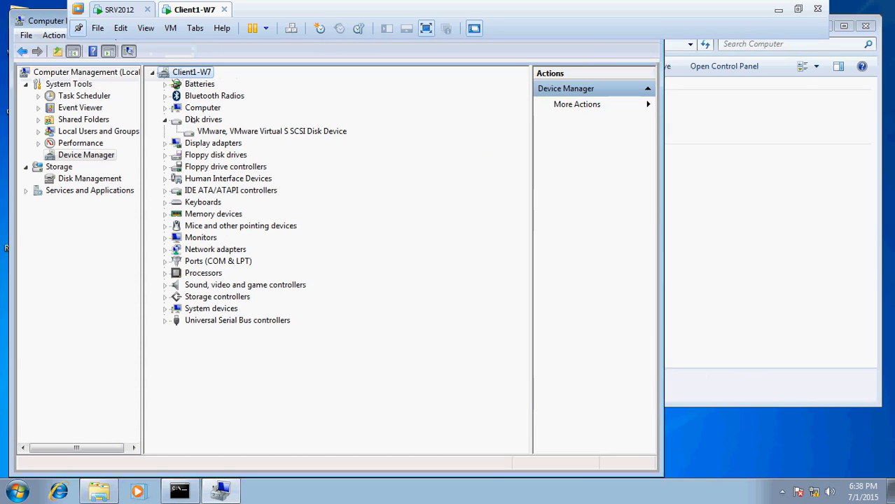
pyautogui.click(742, 179)
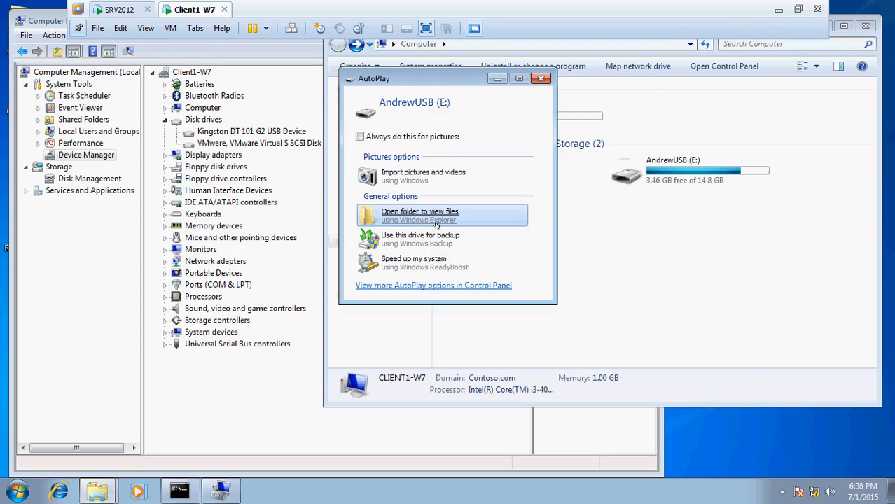
pyautogui.click(540, 79)
pyautogui.click(706, 176)
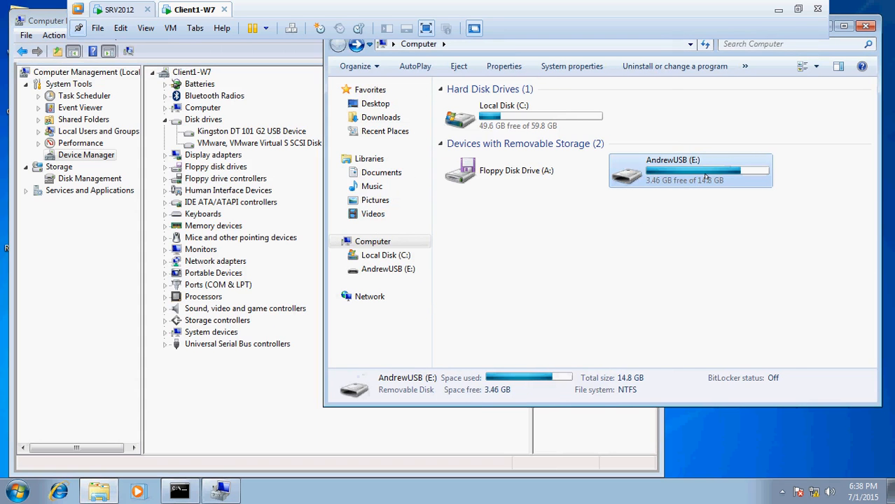
# Uninstall the Kingston DT 101 G2 USB Device listed under Disk drives, check the drives in Computer and rescan for hardware changes
pyautogui.click(271, 131)
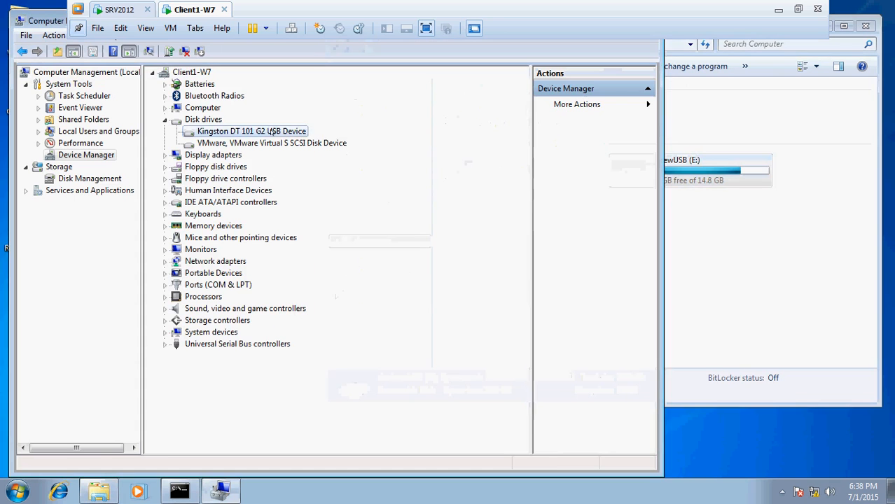
pyautogui.rightClick(271, 132)
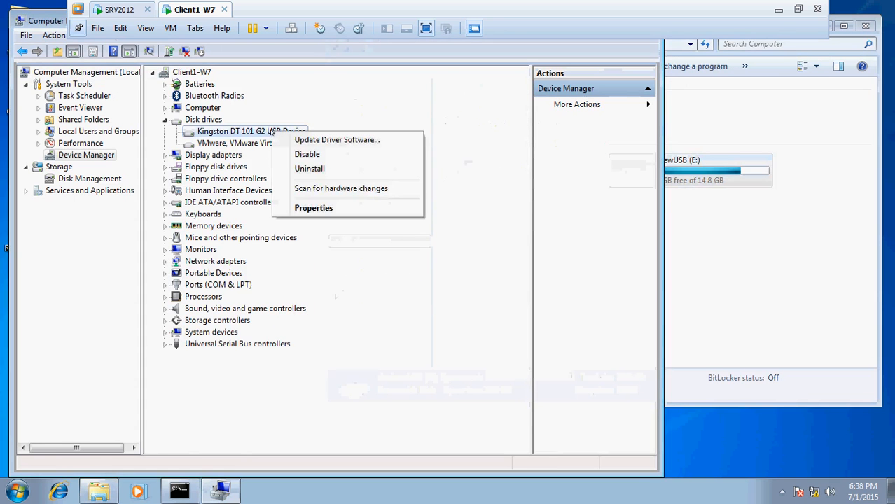
pyautogui.click(308, 169)
pyautogui.click(467, 291)
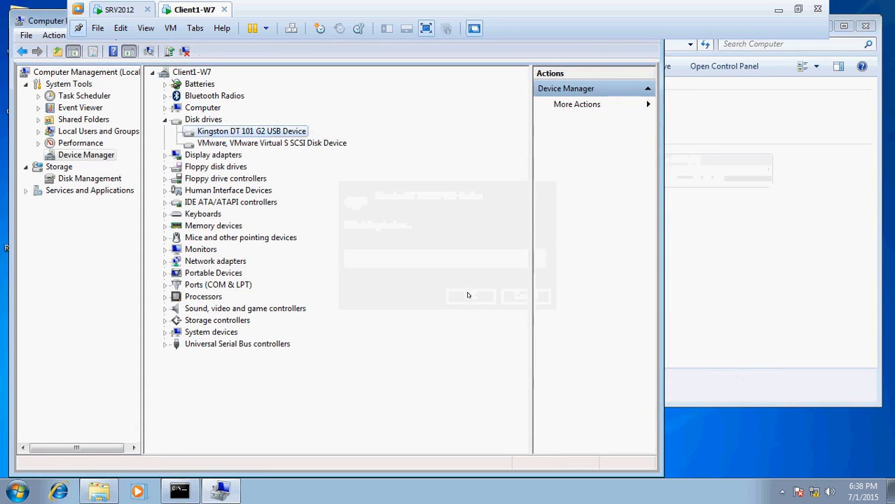
pyautogui.click(728, 245)
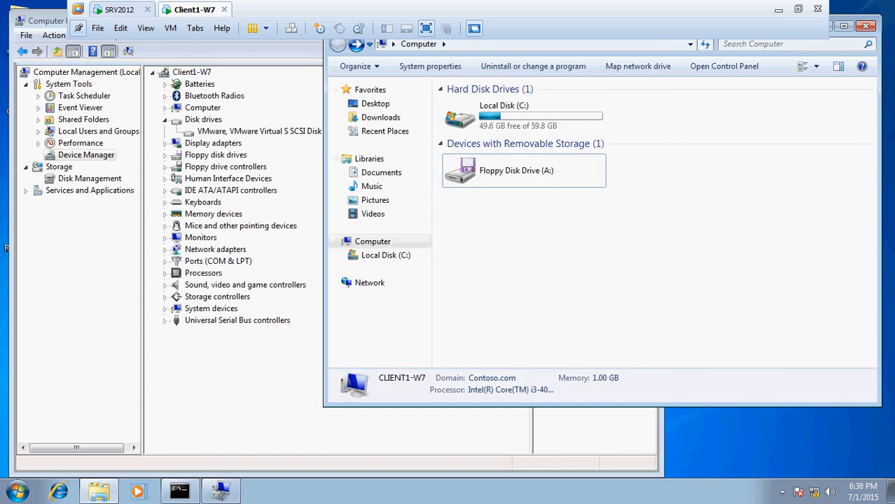
pyautogui.click(130, 51)
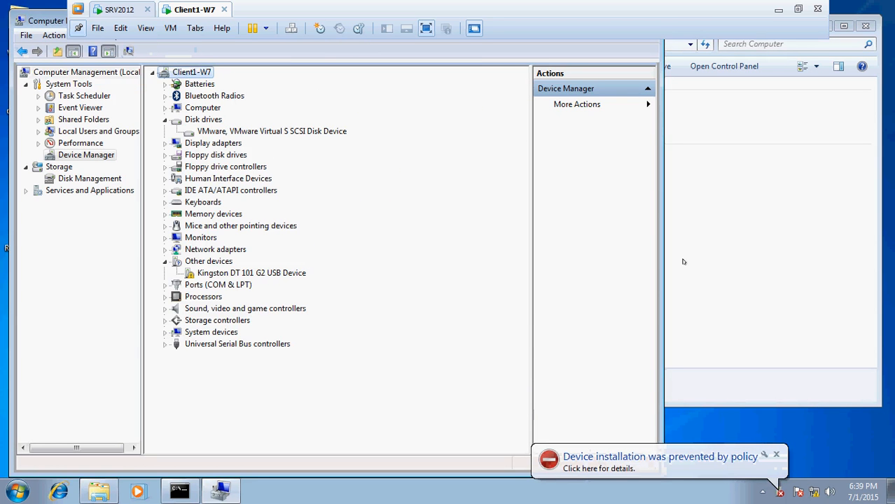
# Start the Snipping Tool, view and close the driver installation details, and move the Snipping Tool window away from the device list
pyautogui.click(17, 492)
pyautogui.click(40, 208)
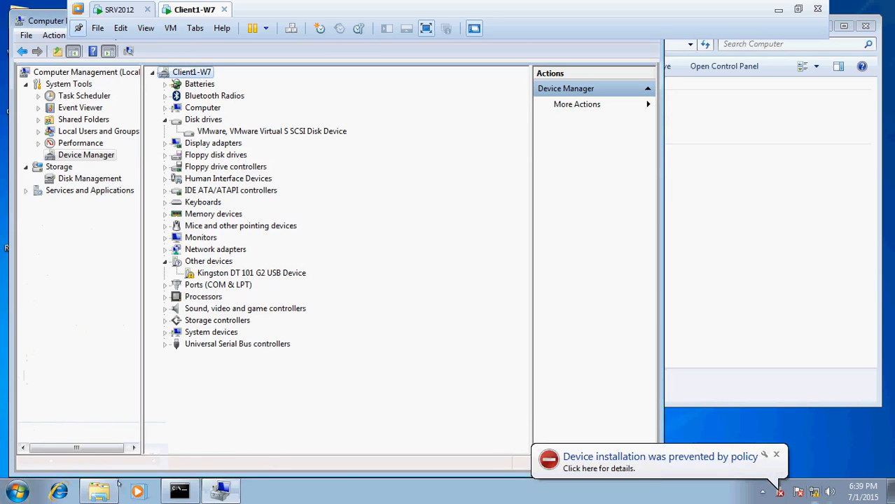
pyautogui.click(20, 487)
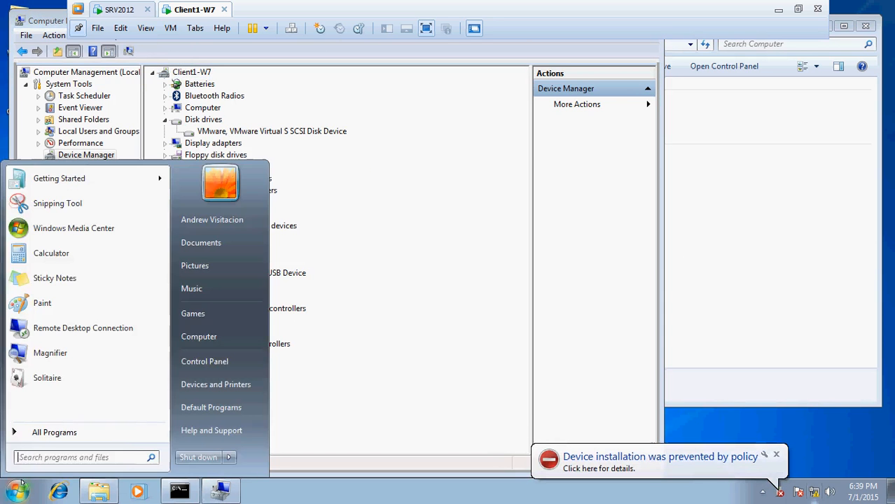
pyautogui.click(50, 204)
pyautogui.click(713, 466)
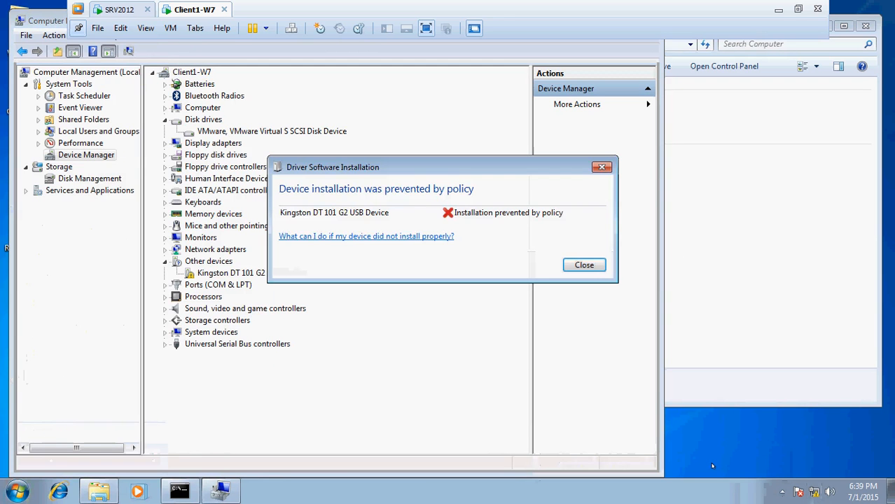
pyautogui.click(583, 269)
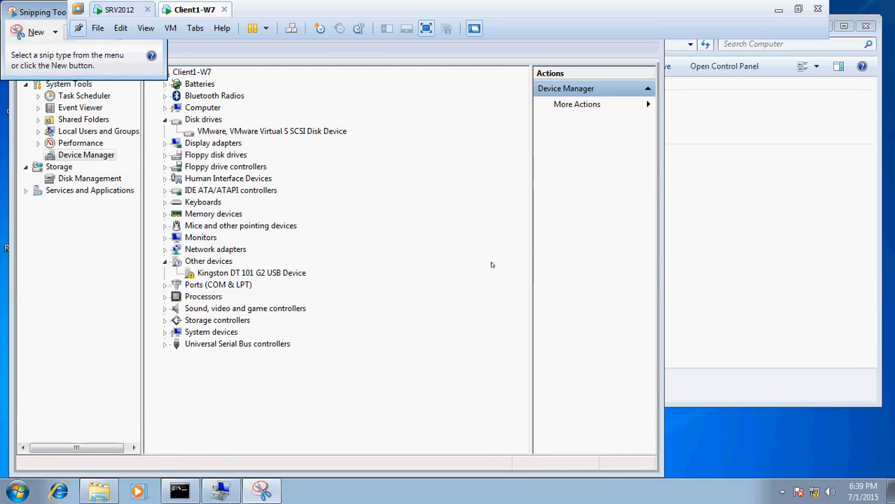
pyautogui.moveTo(39, 18); pyautogui.dragTo(529, 176)
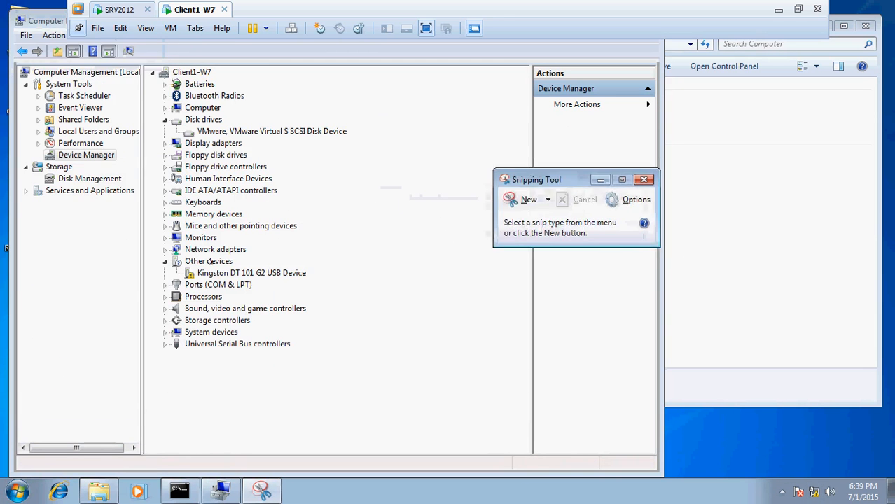
# Uninstall the Kingston DT 101 G2 USB Device under Other devices and scan for hardware changes again
pyautogui.click(209, 275)
pyautogui.rightClick(209, 275)
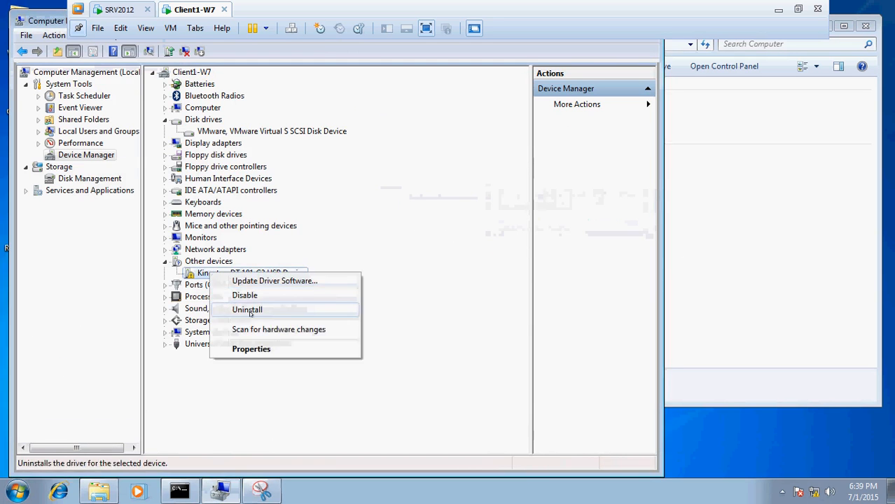
pyautogui.click(245, 310)
pyautogui.click(462, 298)
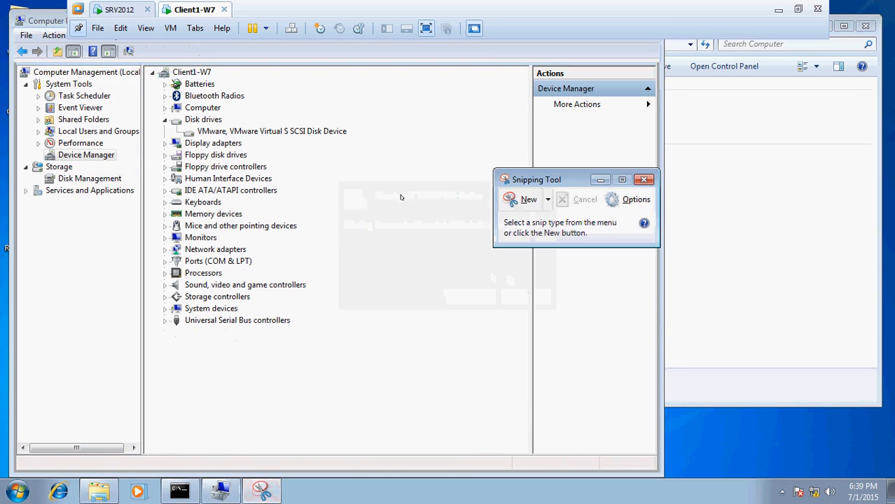
pyautogui.click(128, 47)
pyautogui.click(129, 49)
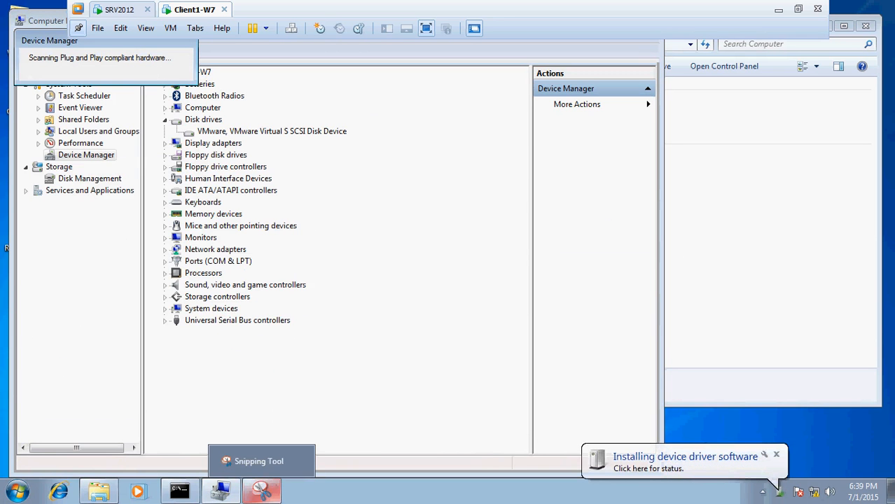
# Capture the device installation notification with the Snipping Tool, circle it with the pen and minimize the snip
pyautogui.click(264, 491)
pyautogui.click(519, 197)
pyautogui.moveTo(406, 222); pyautogui.dragTo(828, 503)
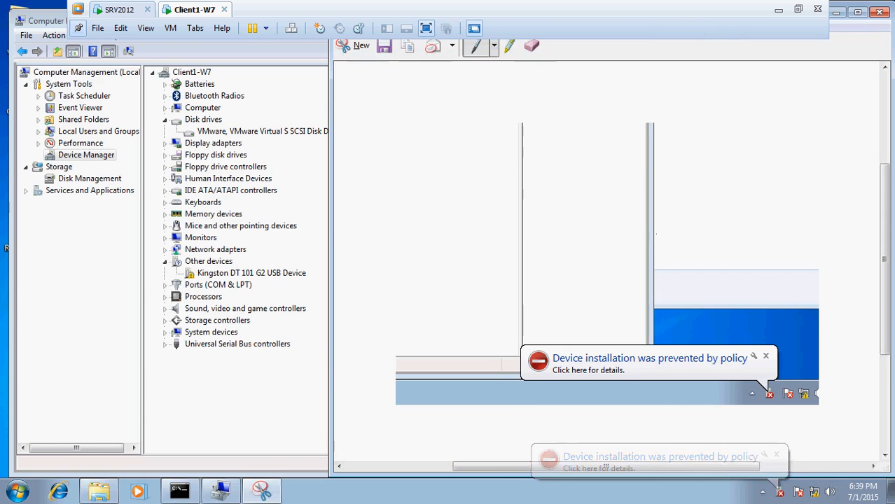
pyautogui.moveTo(624, 344)
pyautogui.mouseDown()
pyautogui.moveTo(496, 356)
pyautogui.moveTo(719, 409)
pyautogui.moveTo(789, 346)
pyautogui.moveTo(449, 347)
pyautogui.mouseUp()
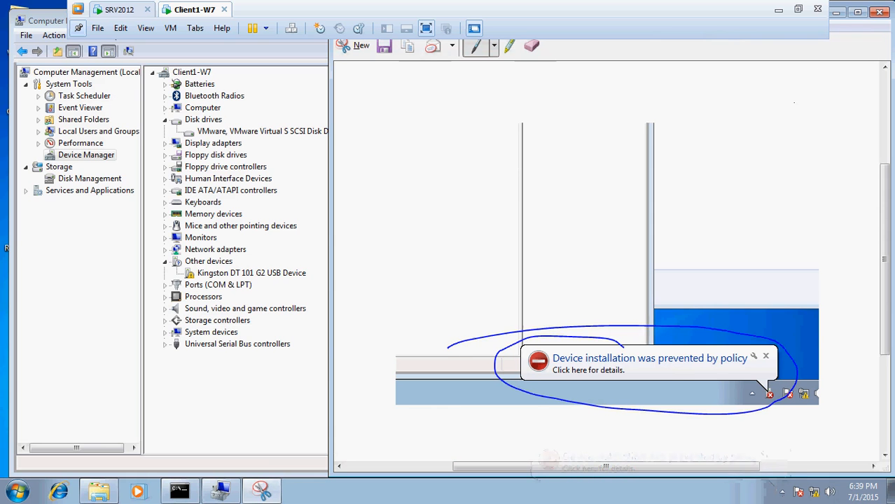
pyautogui.click(837, 14)
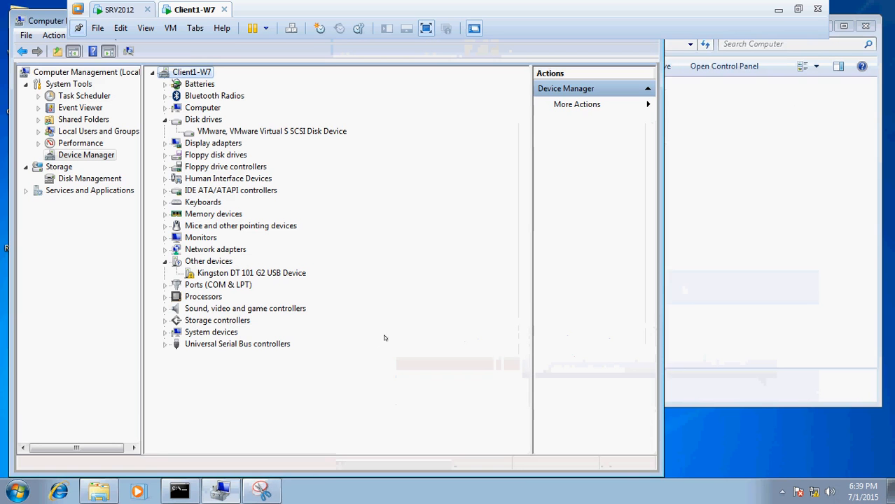
# Check which account is signed in on Client1-W7, and review that user's group memberships in Active Directory Users and Computers on SRV2012
pyautogui.click(17, 492)
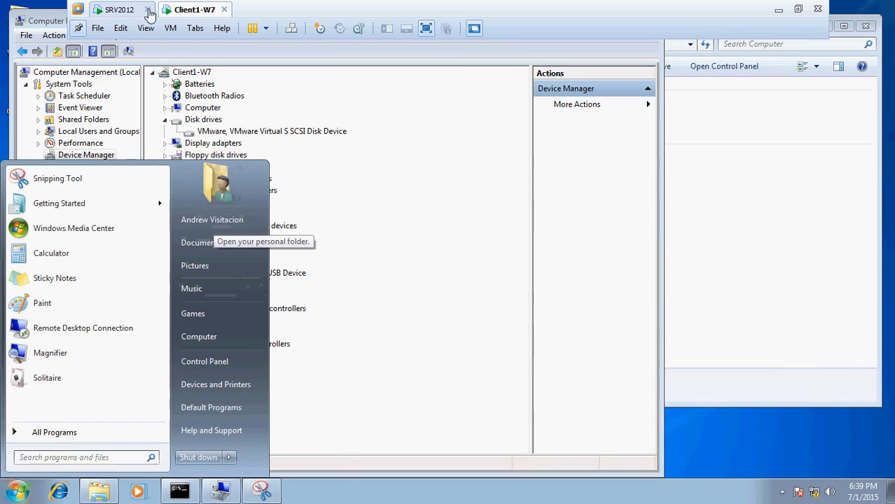
pyautogui.click(120, 9)
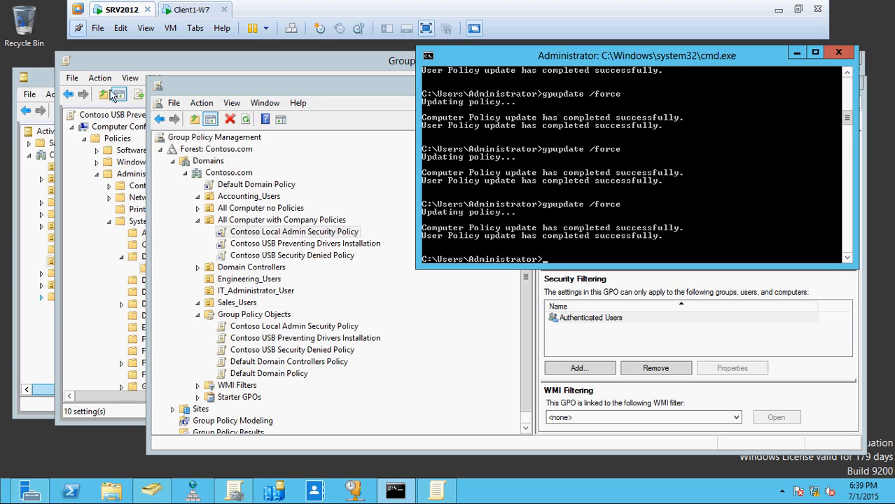
pyautogui.click(39, 80)
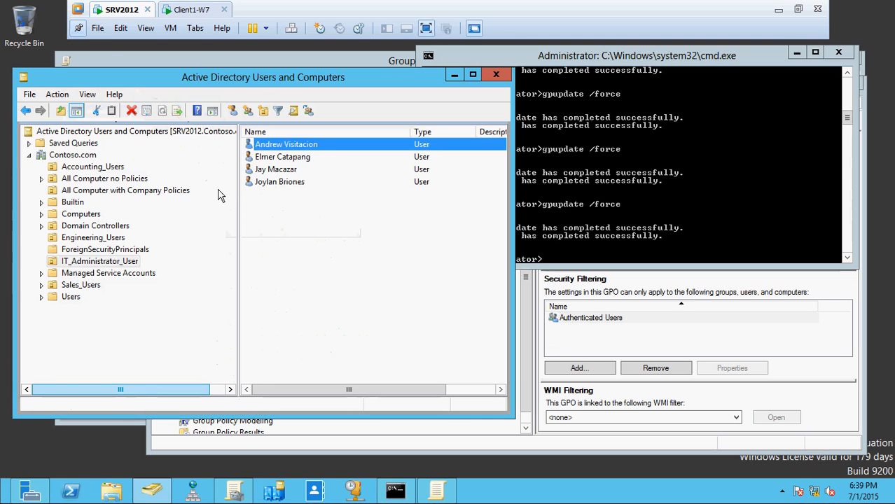
pyautogui.rightClick(289, 145)
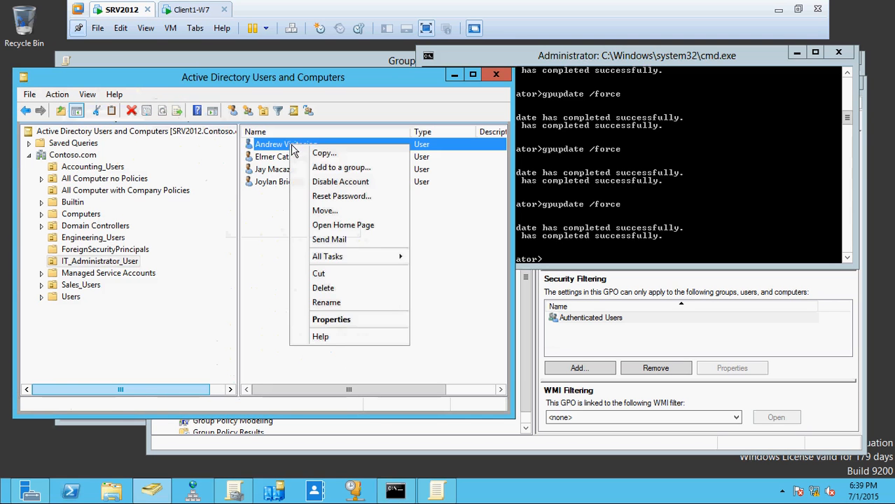
pyautogui.click(336, 319)
pyautogui.click(184, 98)
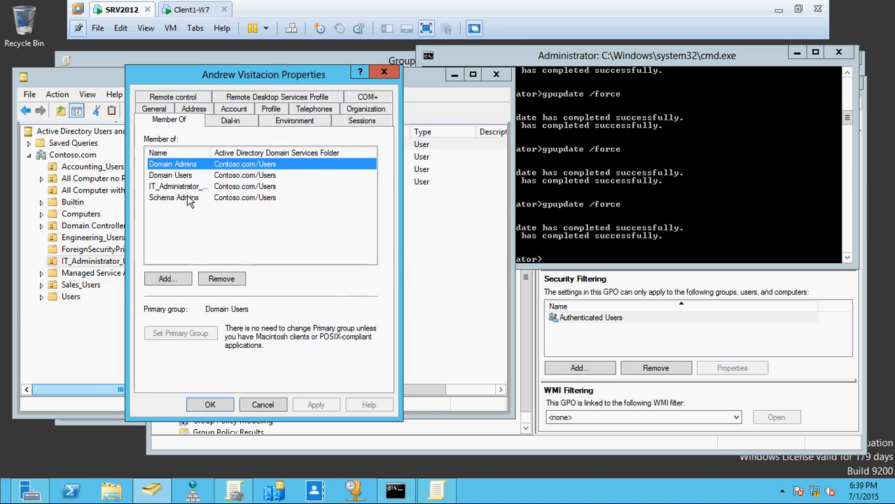
pyautogui.click(263, 406)
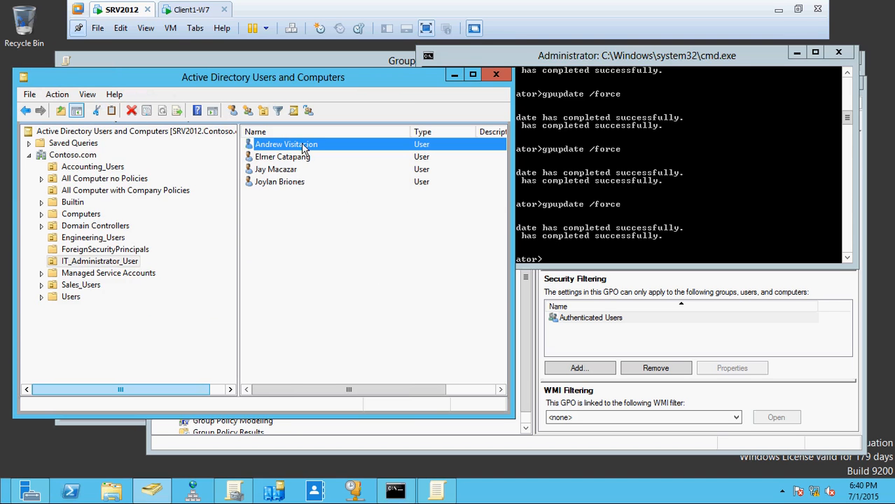
# Switch back to Client1-W7, restore the captured snip and draw another circle around the policy notification
pyautogui.click(183, 12)
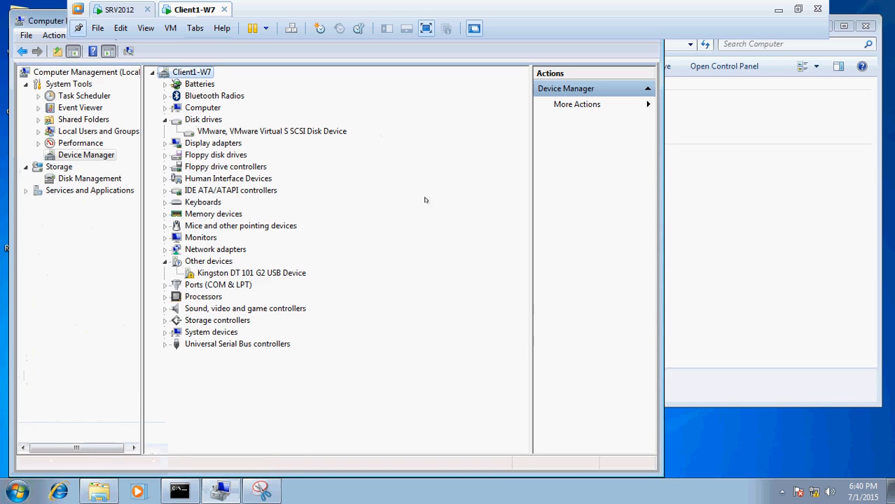
pyautogui.click(262, 492)
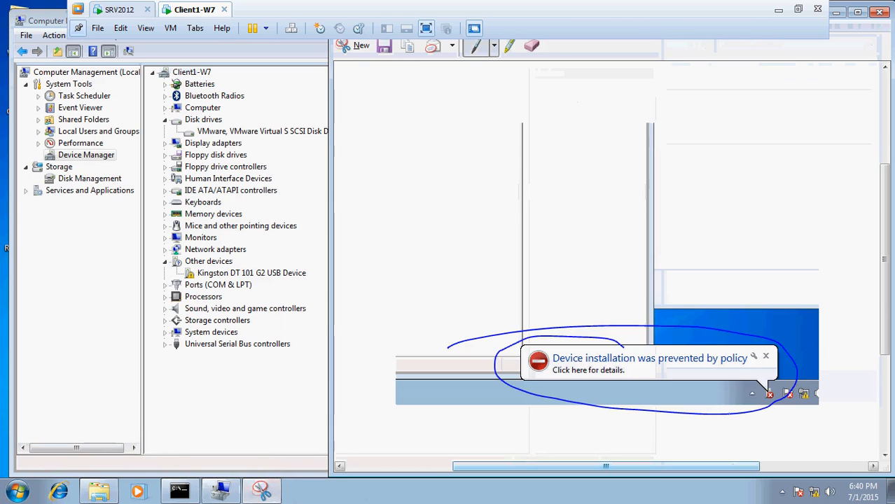
pyautogui.moveTo(605, 320)
pyautogui.mouseDown()
pyautogui.moveTo(590, 402)
pyautogui.moveTo(799, 329)
pyautogui.moveTo(555, 315)
pyautogui.mouseUp()
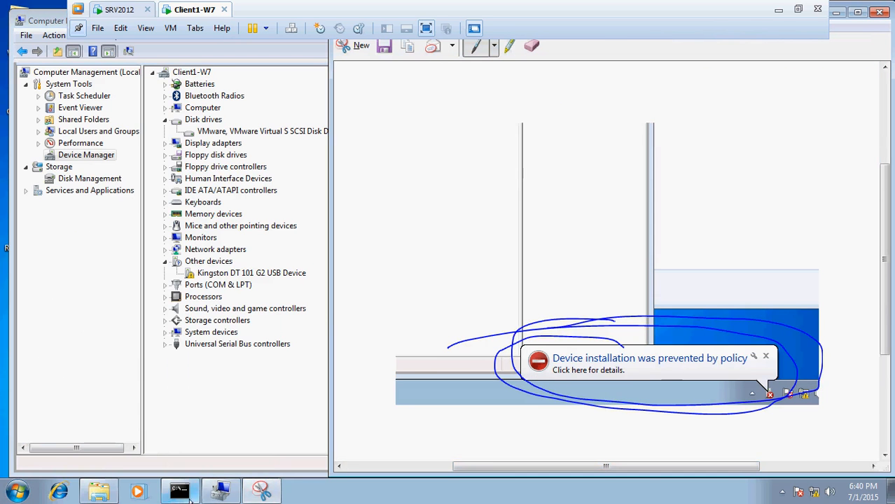
# On SRV2012, bring up the Contoso USB Preventing Drivers Installation policy in the Group Policy Management Editor and widen the window to show setting states
pyautogui.click(105, 10)
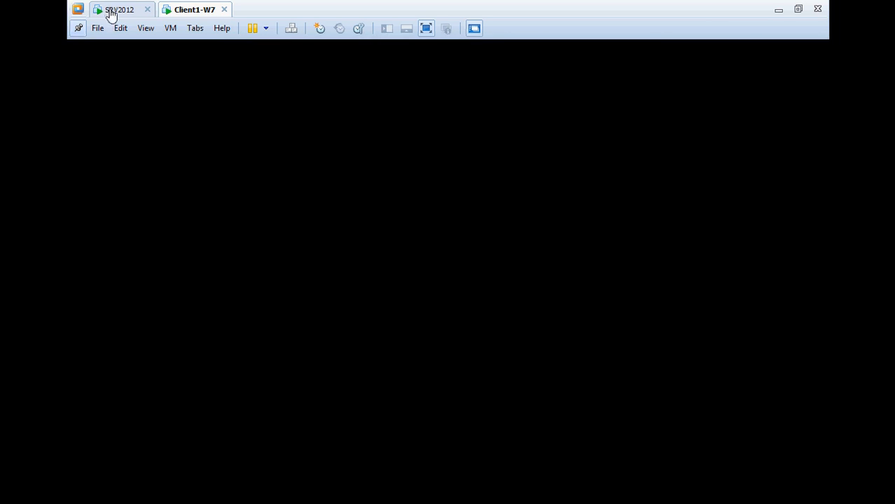
pyautogui.click(670, 346)
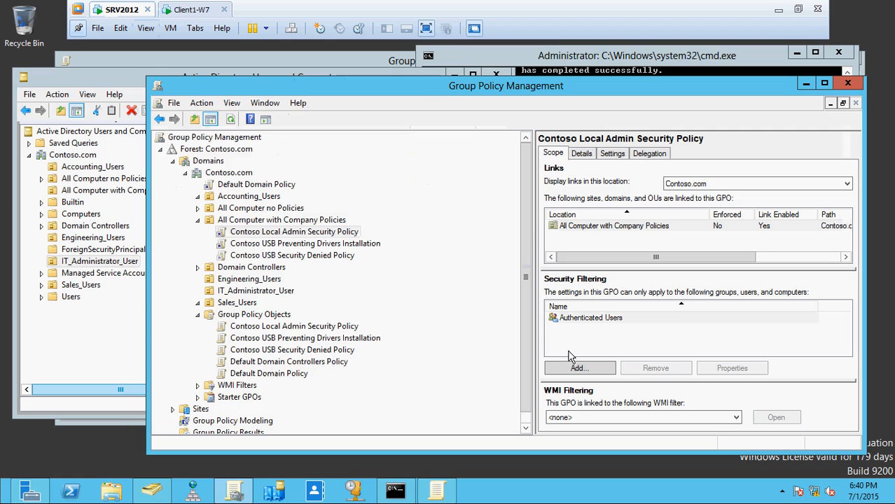
pyautogui.click(328, 340)
pyautogui.rightClick(328, 340)
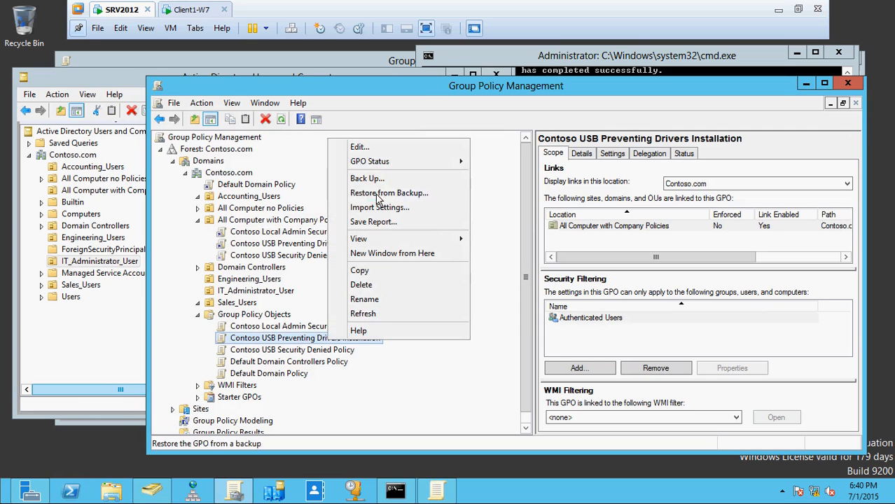
pyautogui.click(437, 490)
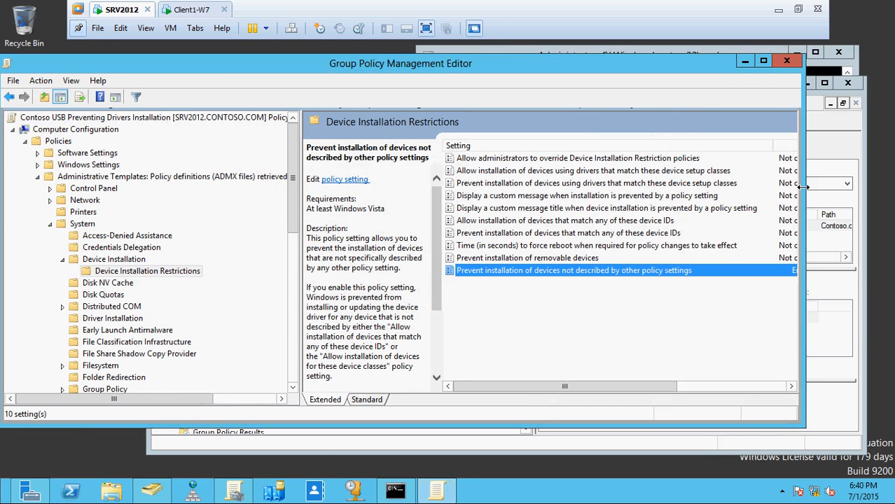
pyautogui.moveTo(804, 188); pyautogui.dragTo(893, 178)
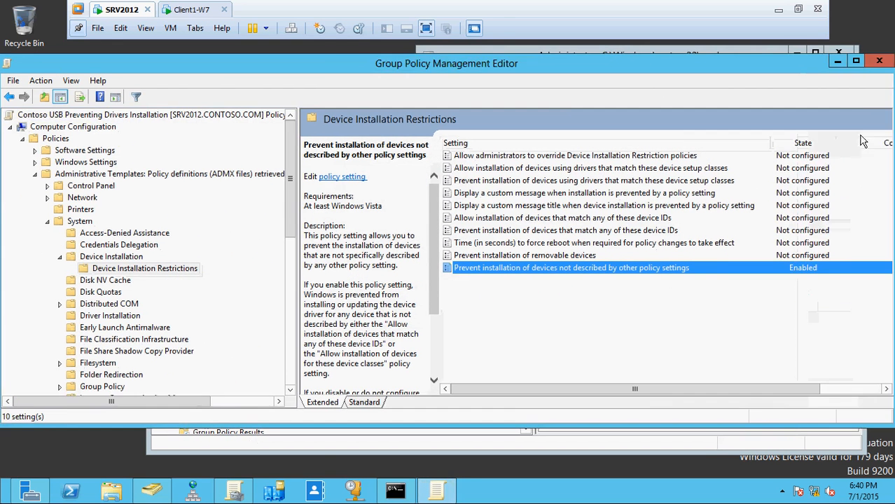
# Maximize the Group Policy Management Editor and enable the "Display a custom message when installation is prevented by a policy setting" policy
pyautogui.click(859, 65)
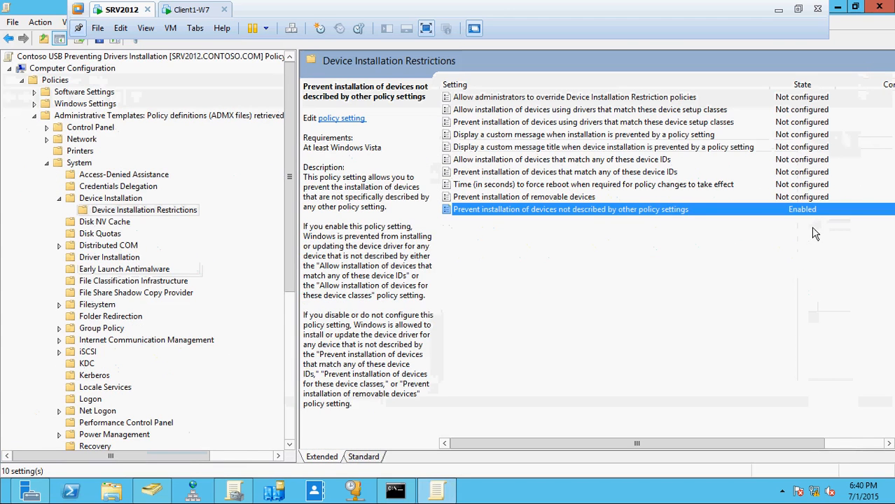
pyautogui.click(519, 137)
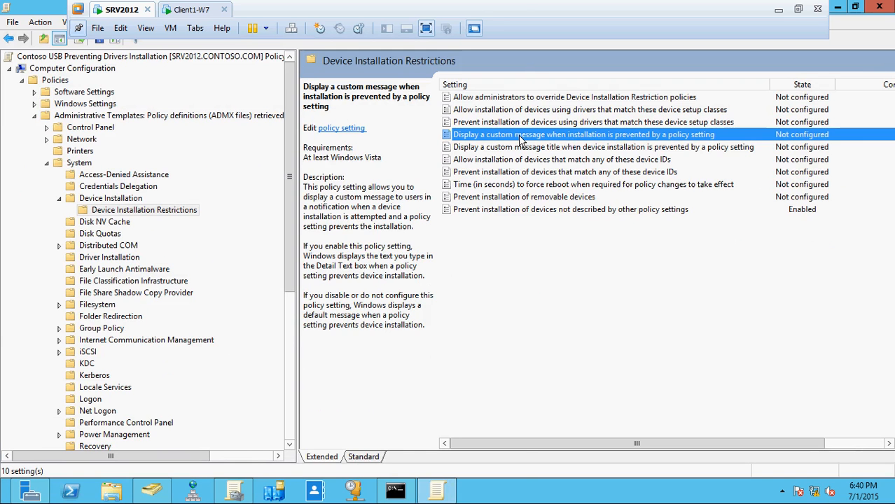
pyautogui.doubleClick(520, 140)
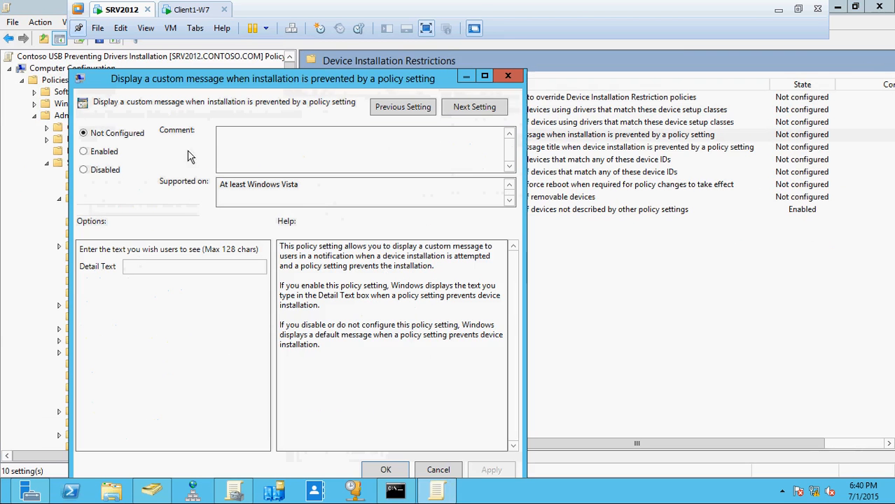
pyautogui.click(105, 155)
# Set the detail text to "If you are Allowed to Use USB in CONTOSO Company Please Contact Our System Administrator." and apply the setting
pyautogui.click(161, 266)
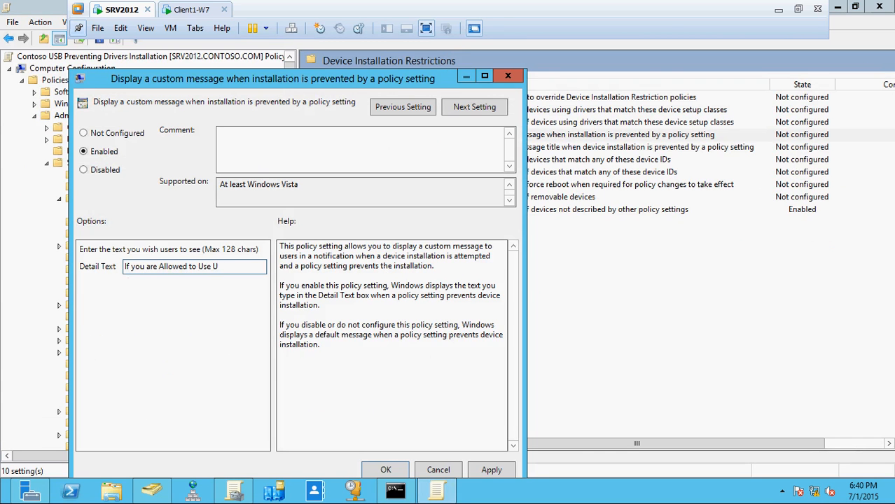
pyautogui.write('i')
pyautogui.press('BackSpace')
pyautogui.press('BackSpace')
pyautogui.press('BackSpace')
pyautogui.press('BackSpace')
pyautogui.write('Con')
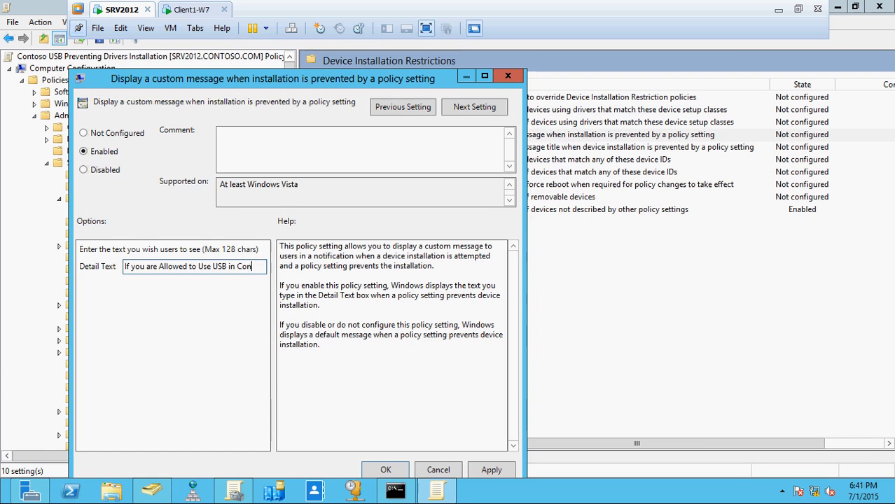
pyautogui.press('BackSpace')
pyautogui.write('ONTOSO')
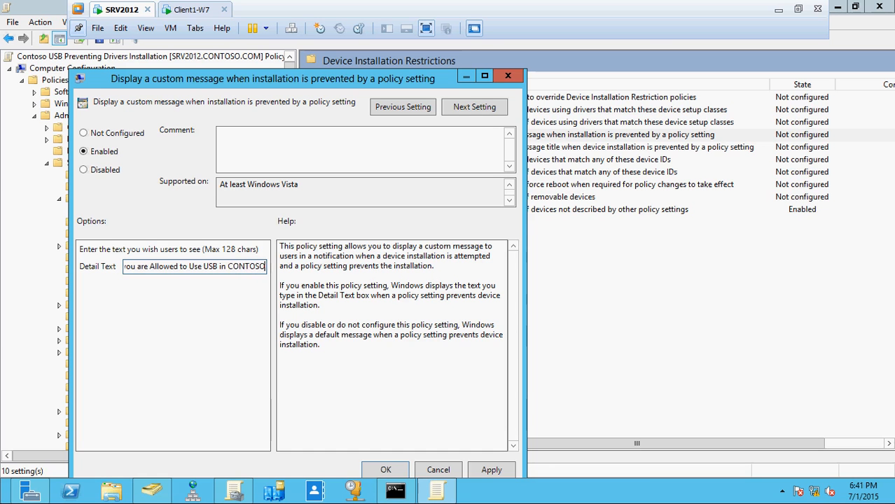
pyautogui.write(' Compa')
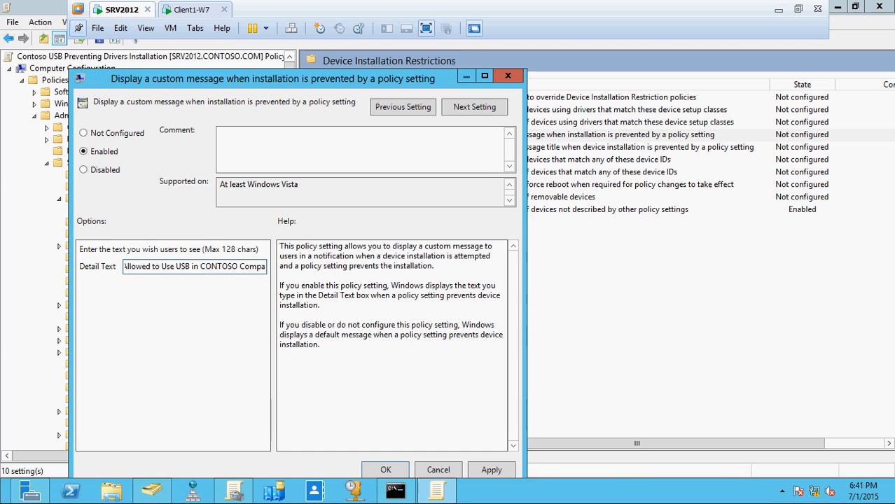
pyautogui.write('ny Ple')
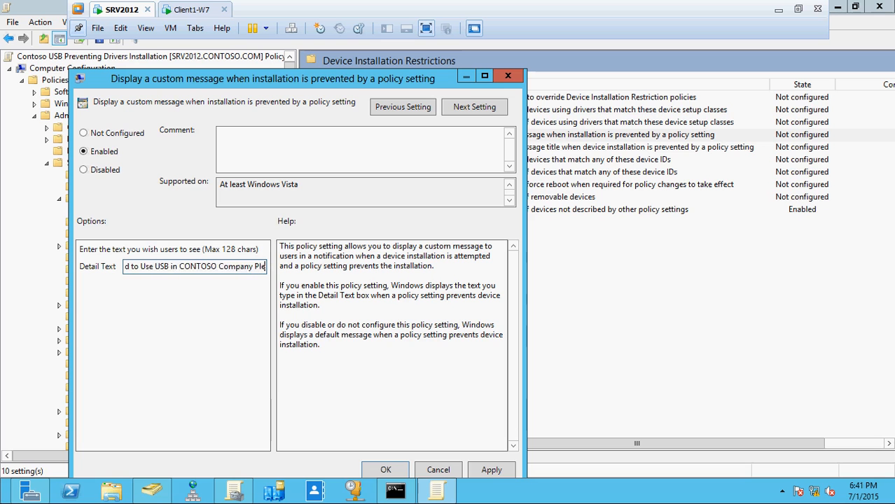
pyautogui.write('ase Co')
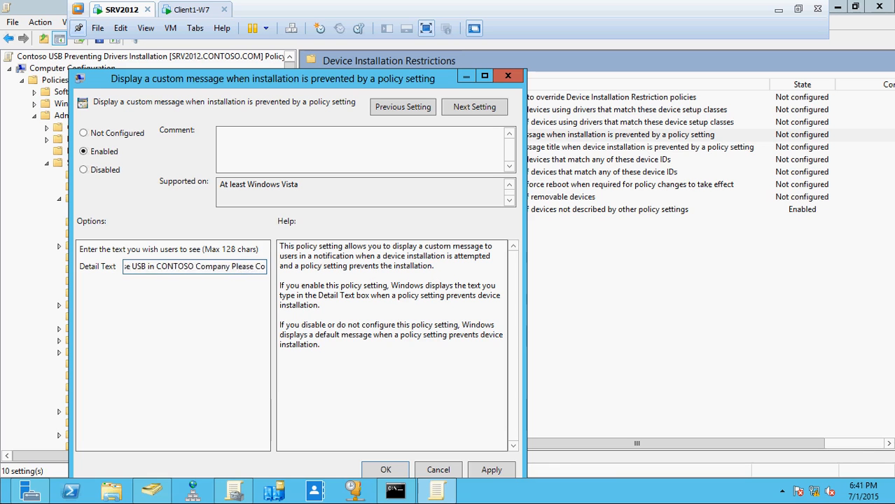
pyautogui.write('ntact you')
pyautogui.press('BackSpace')
pyautogui.press('BackSpace')
pyautogui.press('BackSpace')
pyautogui.press('BackSpace')
pyautogui.write('Ou')
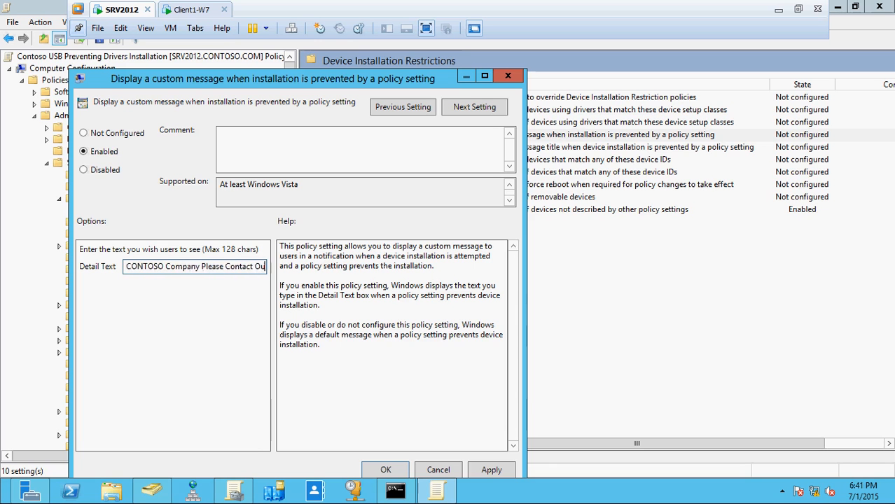
pyautogui.write('r System Administrator.')
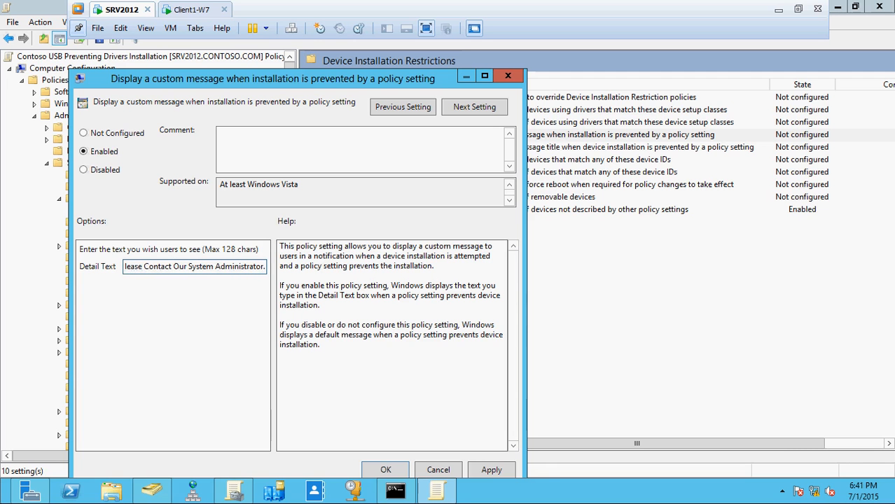
pyautogui.click(489, 470)
pyautogui.click(391, 470)
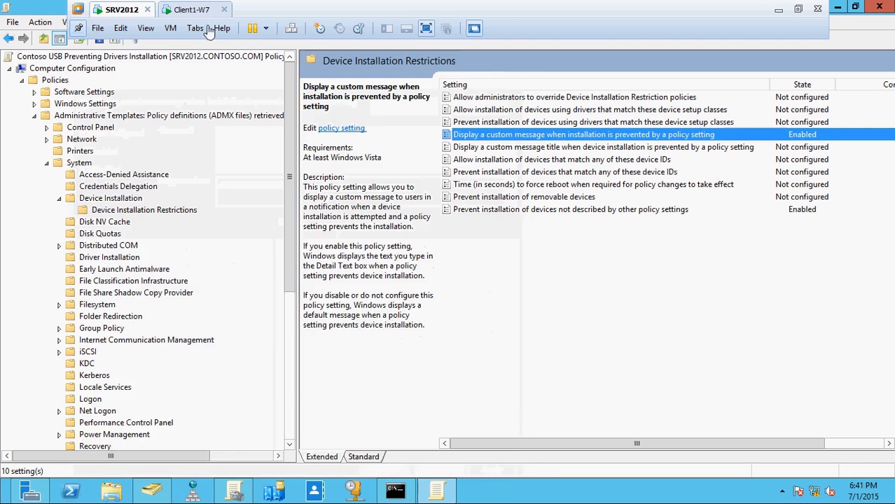
# Switch to Client1-W7, draw another pen circle around the policy notification in the snip and minimize the Snipping Tool
pyautogui.click(197, 12)
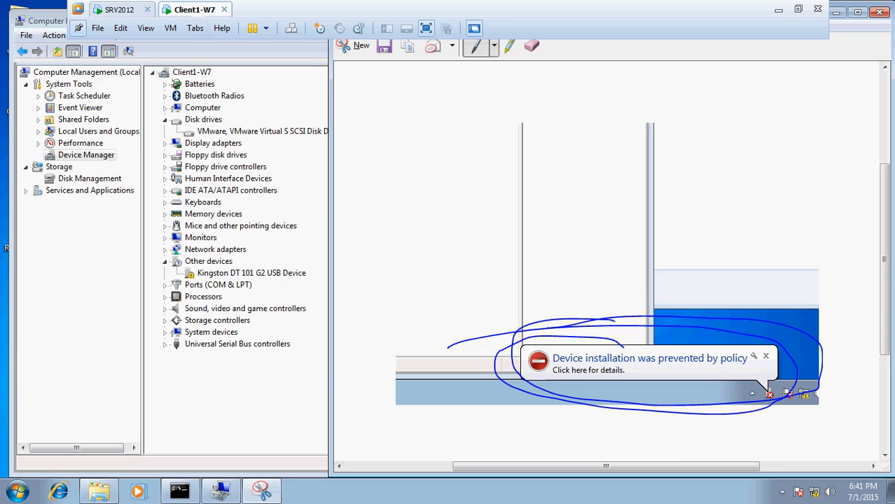
pyautogui.moveTo(804, 328)
pyautogui.mouseDown()
pyautogui.moveTo(704, 438)
pyautogui.moveTo(813, 343)
pyautogui.mouseUp()
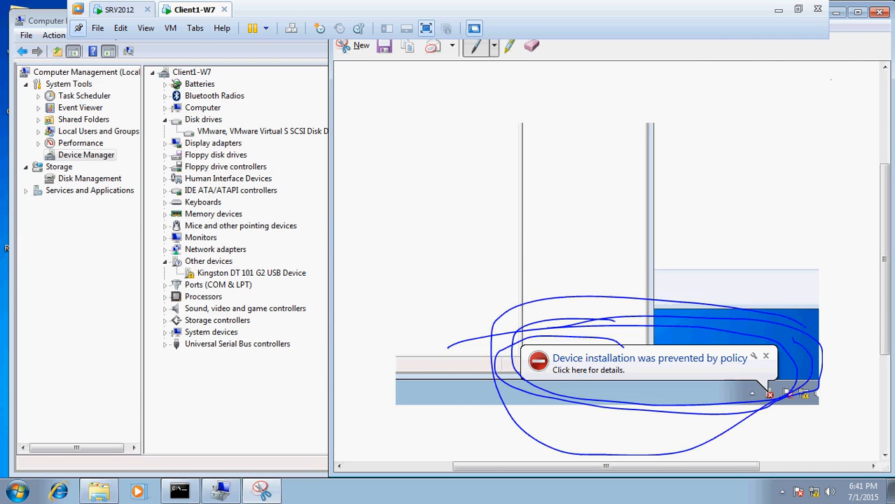
pyautogui.click(837, 12)
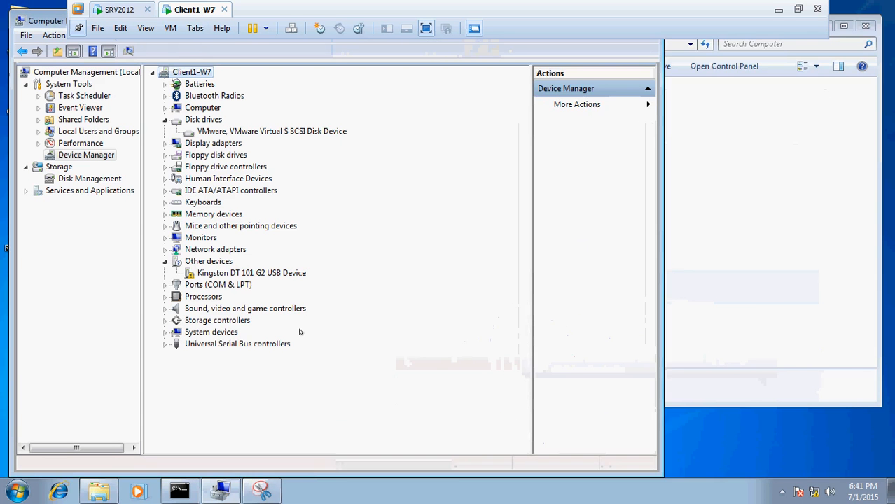
# Uninstall the Kingston DT 101 G2 USB Device in Device Manager and scan for hardware changes
pyautogui.rightClick(245, 273)
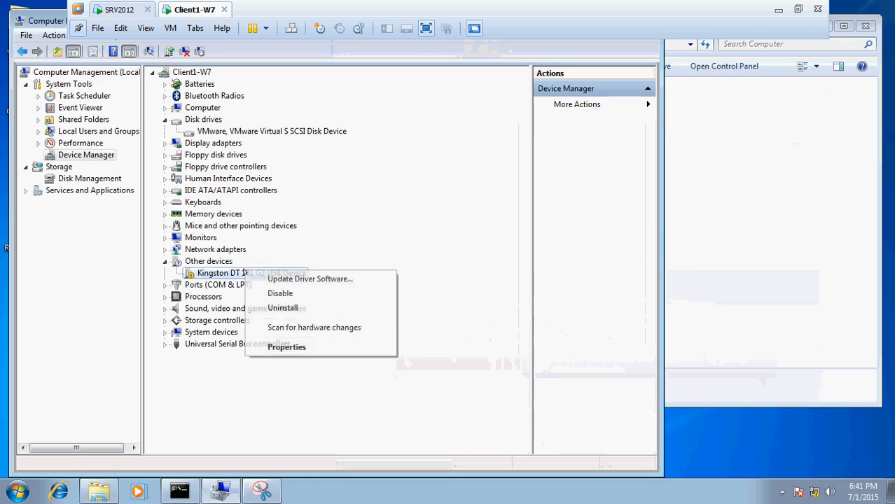
pyautogui.click(283, 307)
pyautogui.click(482, 296)
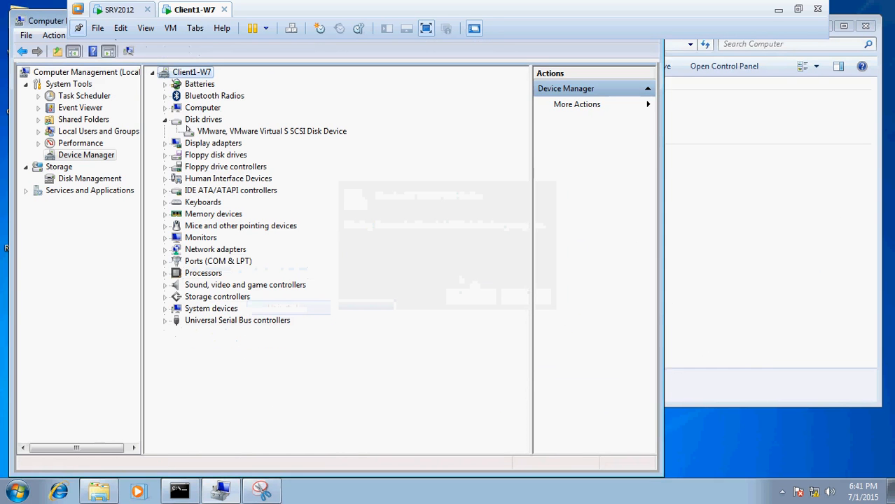
pyautogui.click(128, 51)
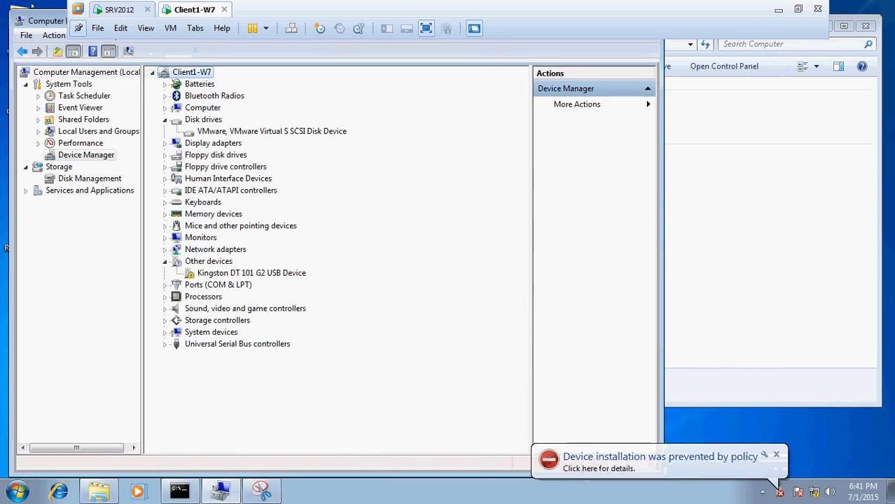
# Switch to SRV2012 and rerun gpupdate /force in its command prompt
pyautogui.click(106, 9)
pyautogui.click(396, 491)
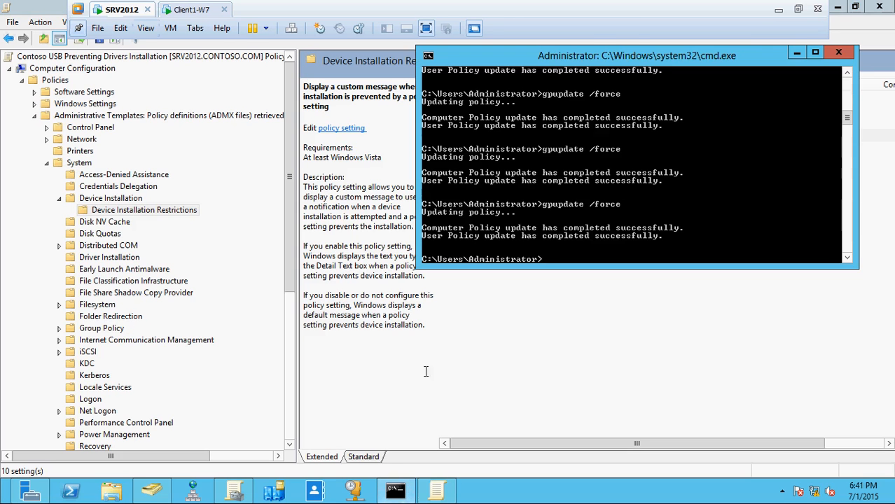
pyautogui.press('Up')
pyautogui.press('Return')
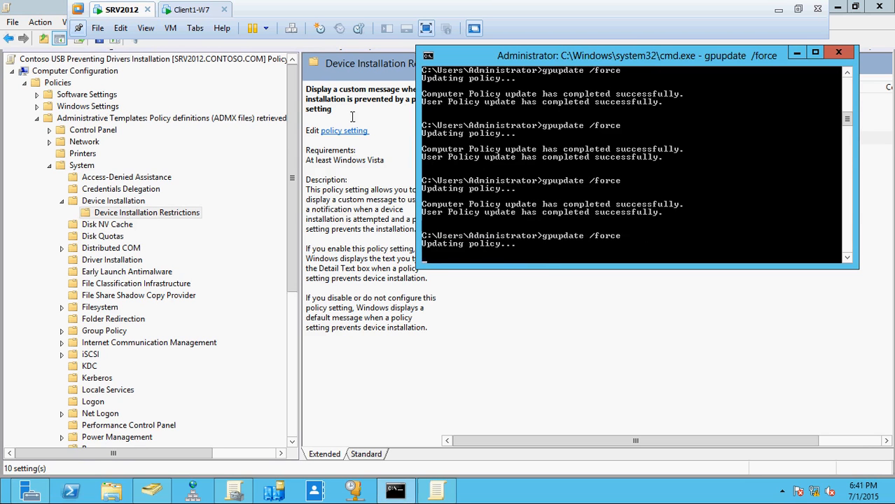
# Switch to Client1-W7 and rerun gpupdate /force in its command prompt
pyautogui.click(204, 13)
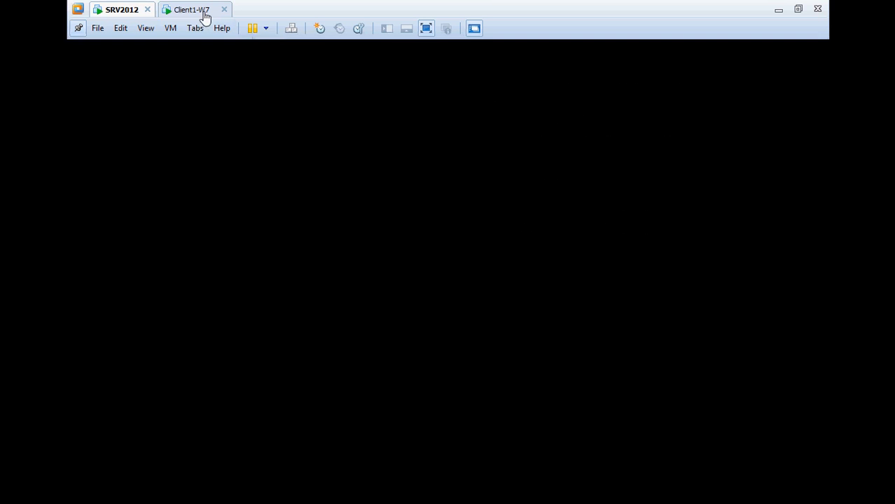
pyautogui.click(179, 492)
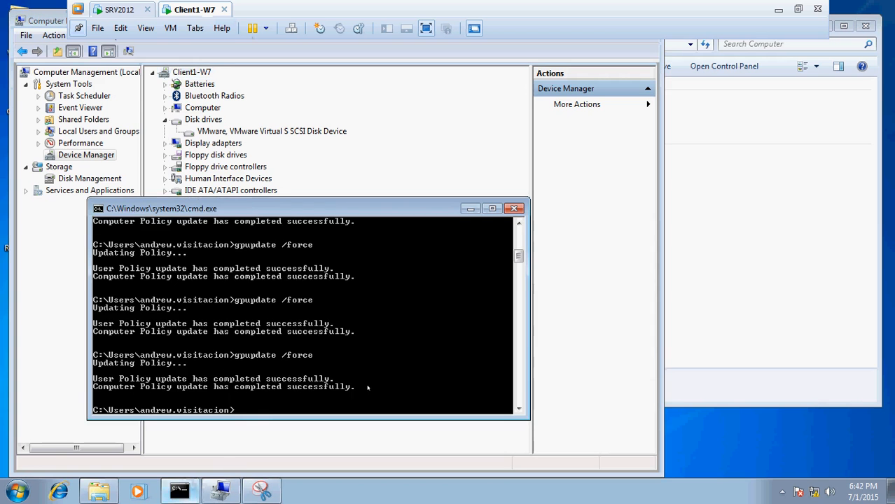
pyautogui.press('Up')
pyautogui.press('Return')
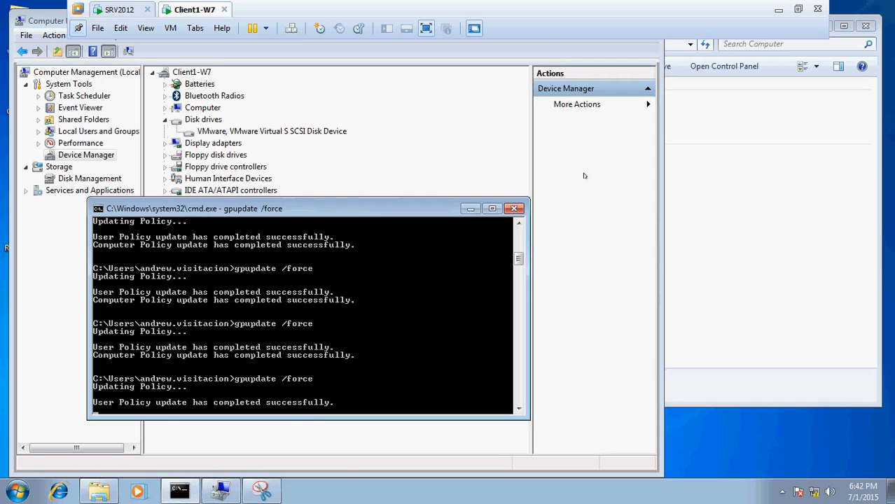
# Return to Device Manager, remove the Kingston USB device again and rescan the hardware to test the custom message
pyautogui.click(585, 220)
pyautogui.rightClick(257, 274)
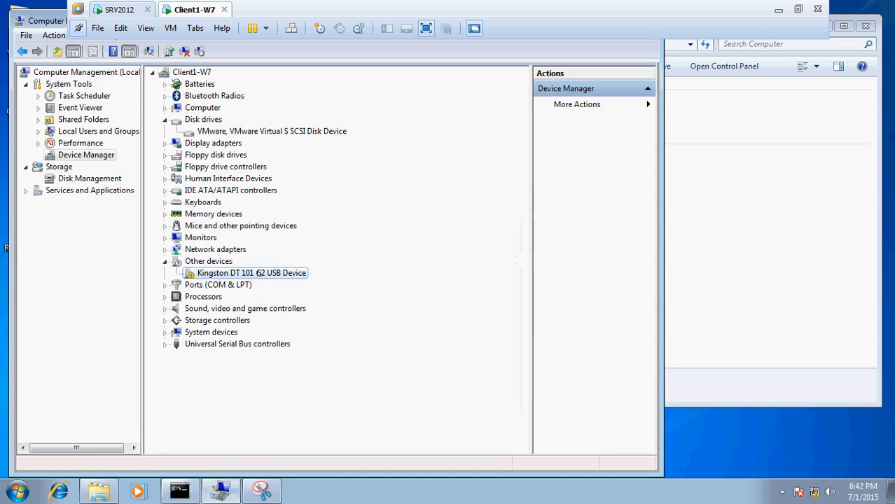
pyautogui.click(284, 308)
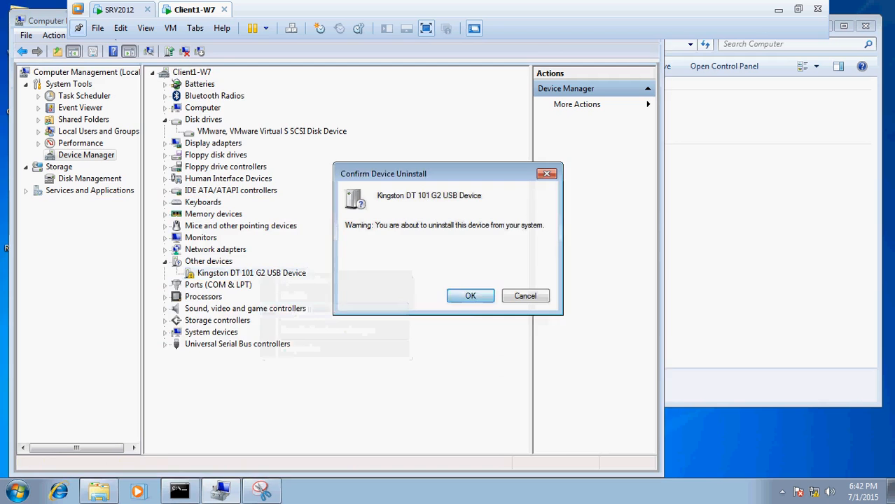
pyautogui.click(470, 296)
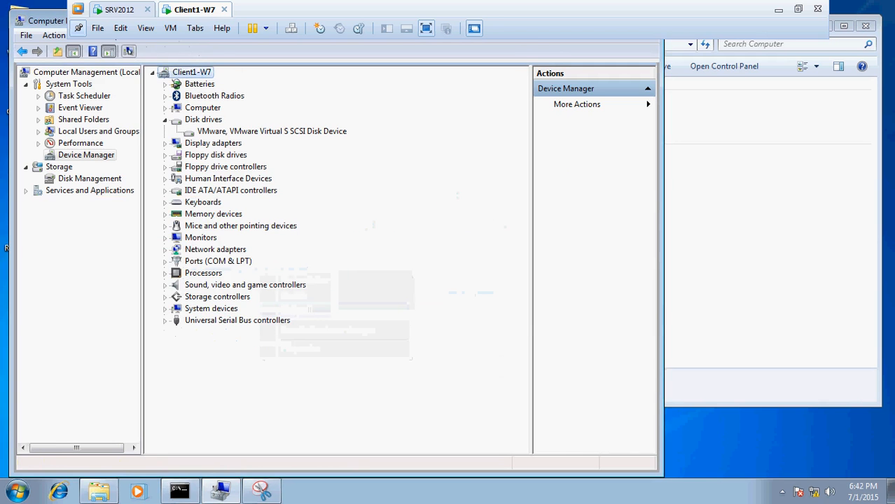
pyautogui.click(128, 51)
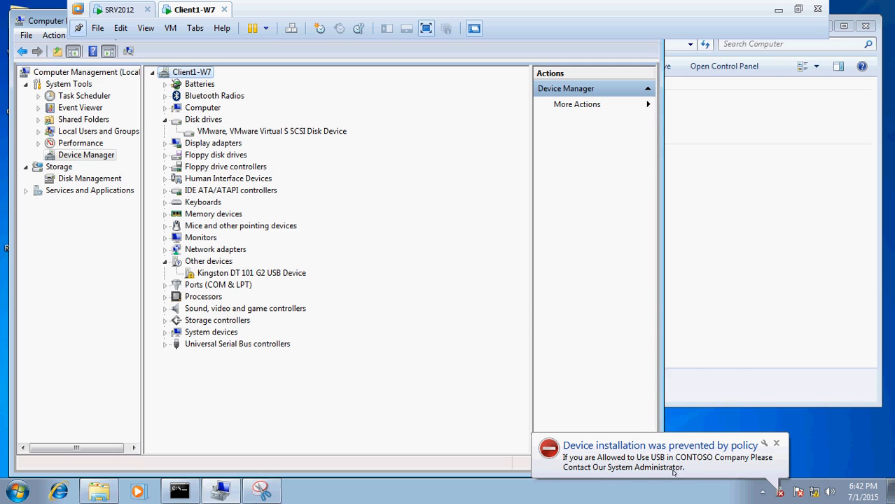
# Restore the earlier snip and mark its notification title and details line with the pen for comparison with the new notification
pyautogui.click(264, 493)
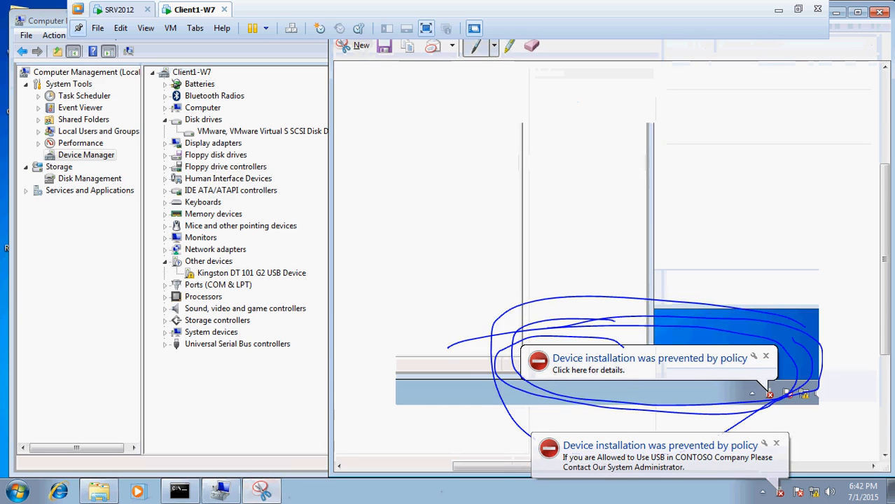
pyautogui.moveTo(625, 370); pyautogui.dragTo(625, 385)
pyautogui.moveTo(602, 421)
pyautogui.mouseDown()
pyautogui.moveTo(534, 465)
pyautogui.moveTo(786, 441)
pyautogui.moveTo(694, 419)
pyautogui.mouseUp()
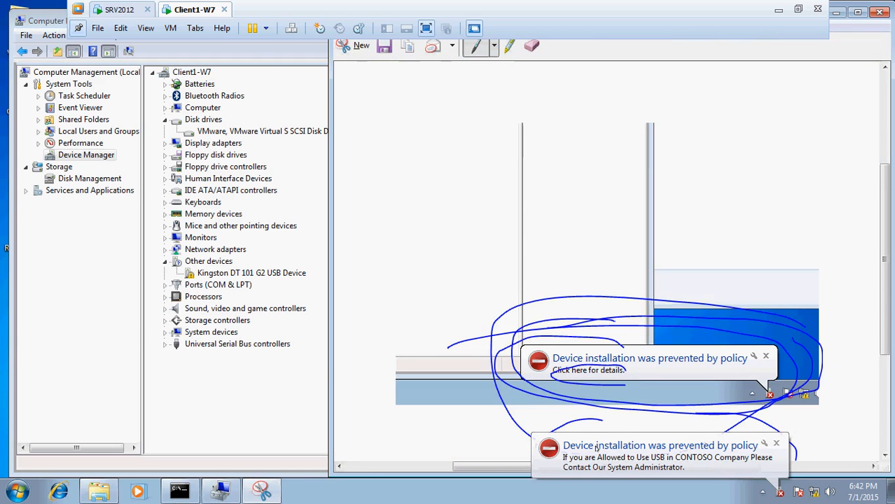
pyautogui.moveTo(548, 350)
pyautogui.mouseDown()
pyautogui.moveTo(676, 360)
pyautogui.moveTo(763, 354)
pyautogui.moveTo(559, 343)
pyautogui.mouseUp()
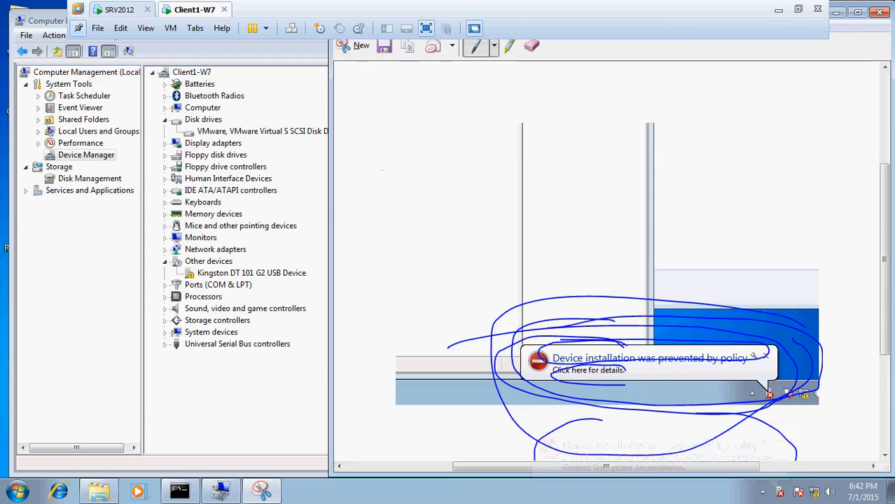
# On SRV2012, enable the "Display a custom message title when device installation is prevented by a policy setting" policy
pyautogui.click(112, 9)
pyautogui.click(415, 489)
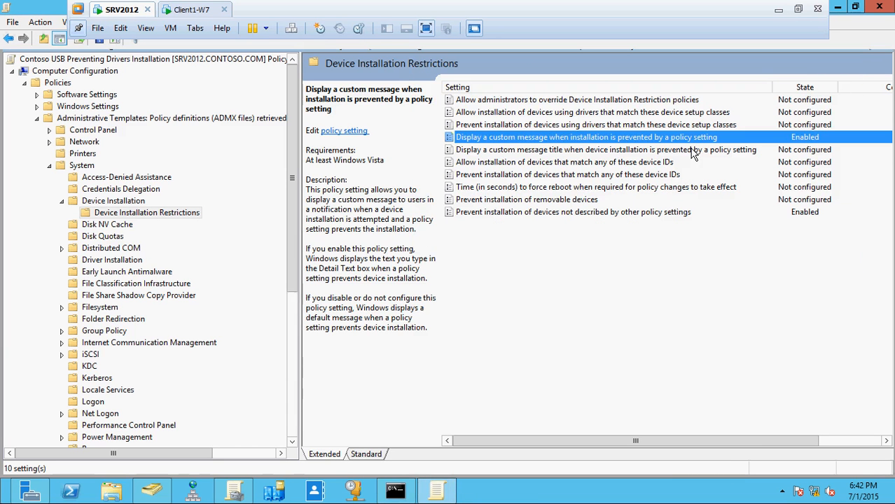
pyautogui.click(692, 151)
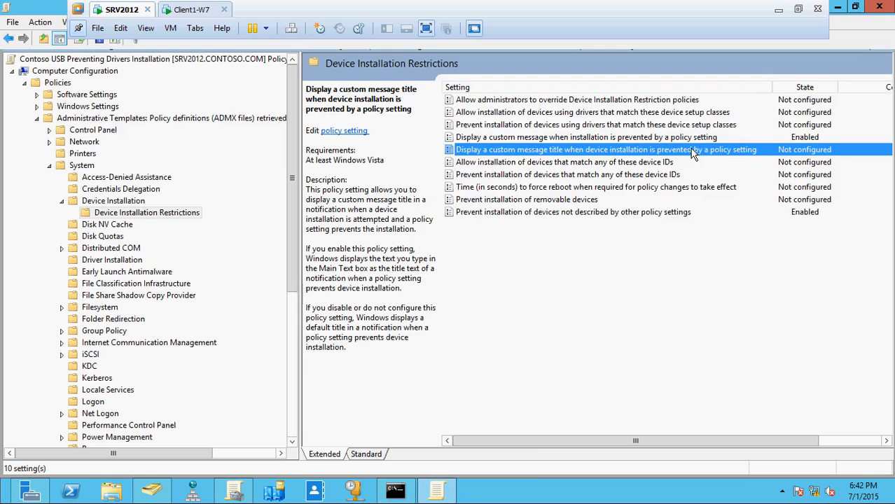
pyautogui.doubleClick(692, 151)
pyautogui.click(122, 184)
# Begin the custom message title's main text with "CONTOSO Company"
pyautogui.click(160, 295)
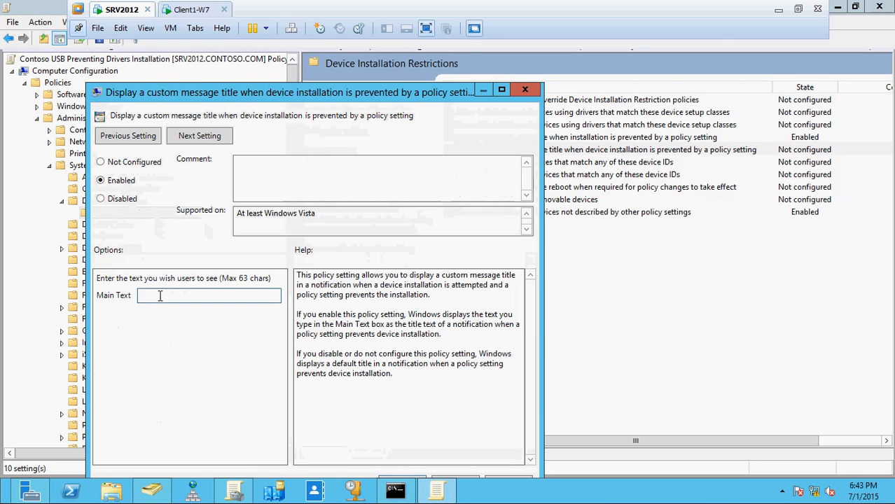
pyautogui.write('C')
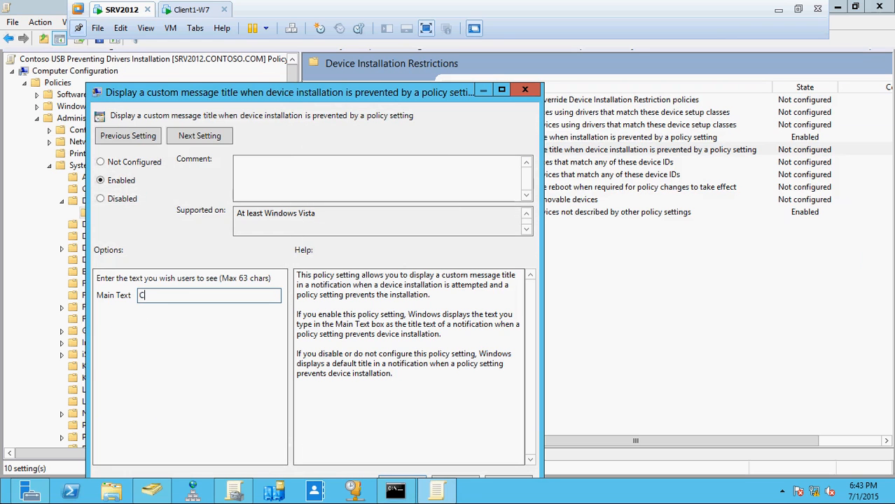
pyautogui.write('ONTOSO Company Imple')
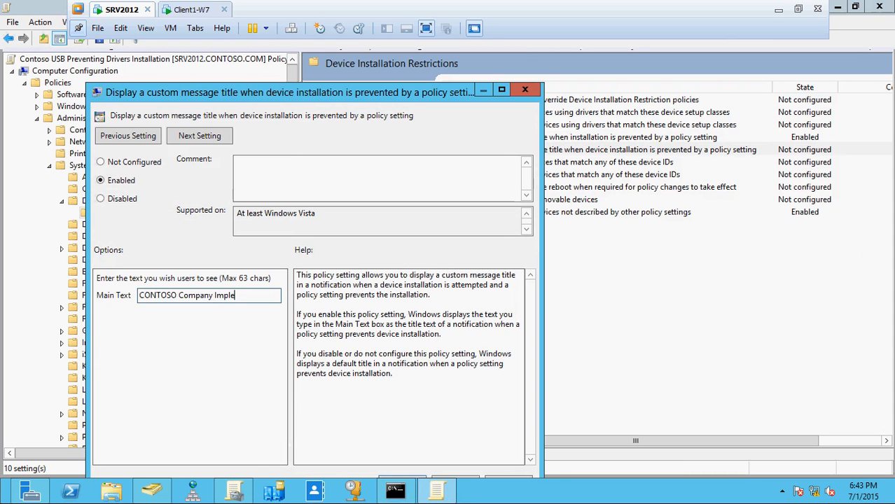
pyautogui.write('menting Policy')
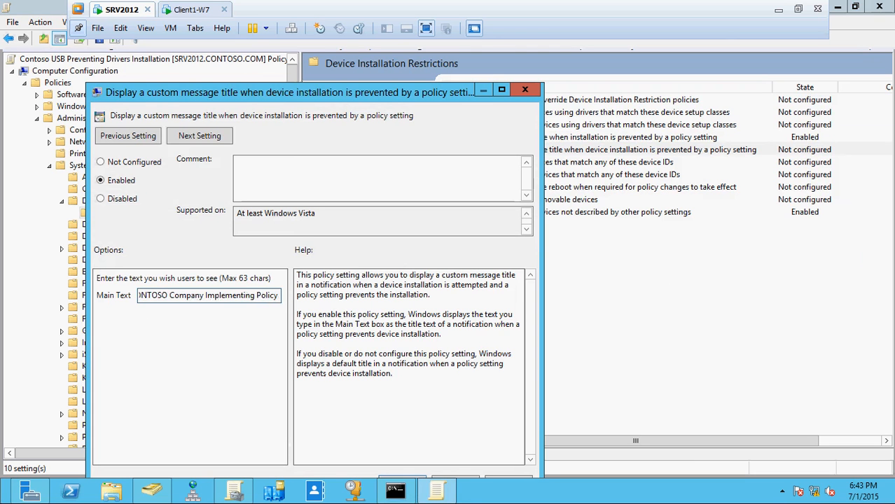
pyautogui.write(' For U')
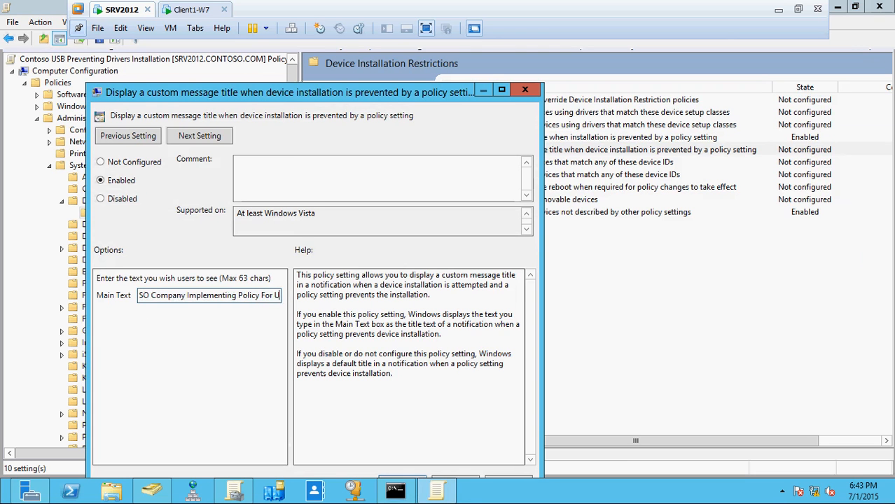
pyautogui.write('SB')
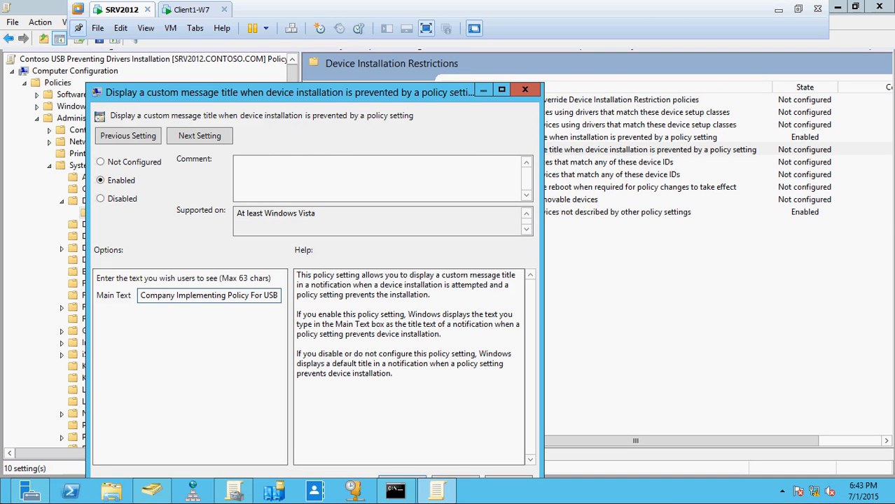
pyautogui.hotkey('ctrl', 'Left')
pyautogui.hotkey('ctrl', 'Left')
pyautogui.hotkey('ctrl', 'Left')
pyautogui.hotkey('ctrl', 'Left')
pyautogui.hotkey('ctrl', 'Left')
pyautogui.hotkey('ctrl', 'Left')
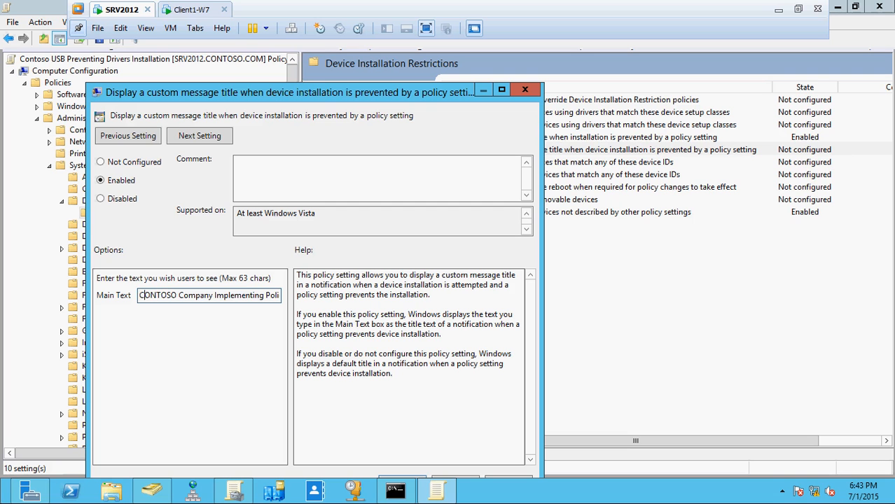
pyautogui.hotkey('ctrl', 'Right')
pyautogui.hotkey('ctrl', 'Right')
pyautogui.press('End')
pyautogui.press('BackSpace')
pyautogui.press('BackSpace')
pyautogui.press('BackSpace')
pyautogui.press('BackSpace')
pyautogui.press('BackSpace')
pyautogui.press('BackSpace')
pyautogui.press('BackSpace')
pyautogui.press('BackSpace')
pyautogui.press('BackSpace')
pyautogui.press('BackSpace')
pyautogui.press('BackSpace')
pyautogui.press('BackSpace')
pyautogui.press('BackSpace')
pyautogui.press('BackSpace')
pyautogui.press('BackSpace')
pyautogui.press('BackSpace')
pyautogui.press('BackSpace')
pyautogui.press('BackSpace')
pyautogui.press('BackSpace')
pyautogui.press('BackSpace')
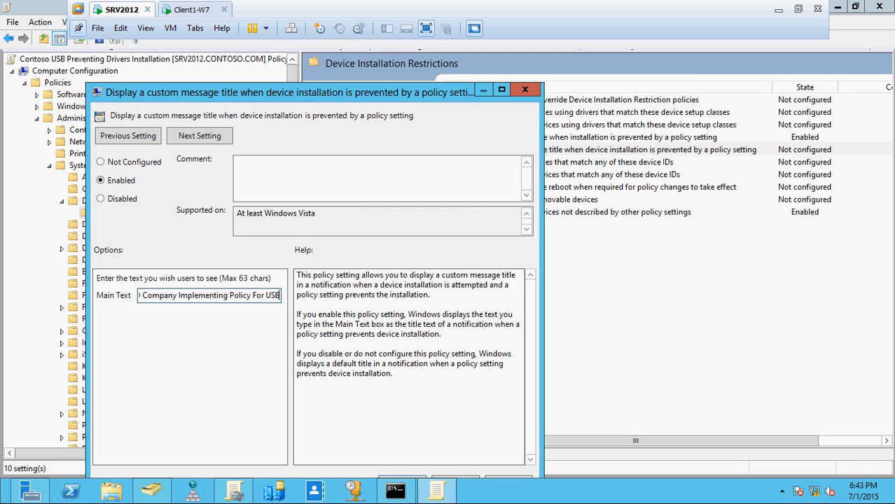
pyautogui.press('BackSpace')
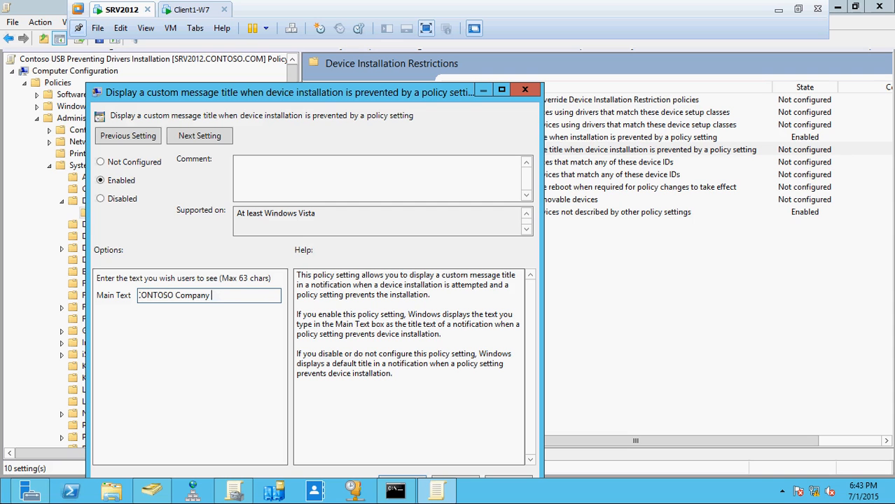
# Complete the main text as "CONTOSO Company Have Policy in Preventing USB use." and apply the policy setting
pyautogui.write('Have Policy in Preventing USB use')
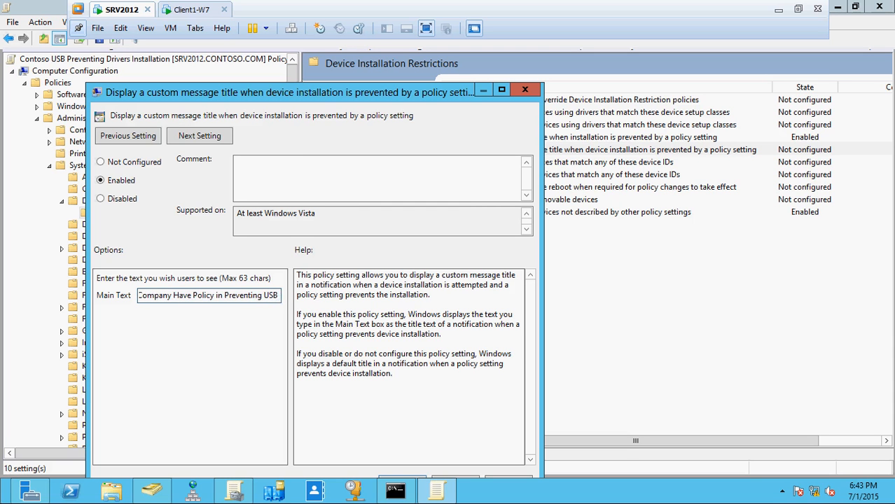
pyautogui.write('.')
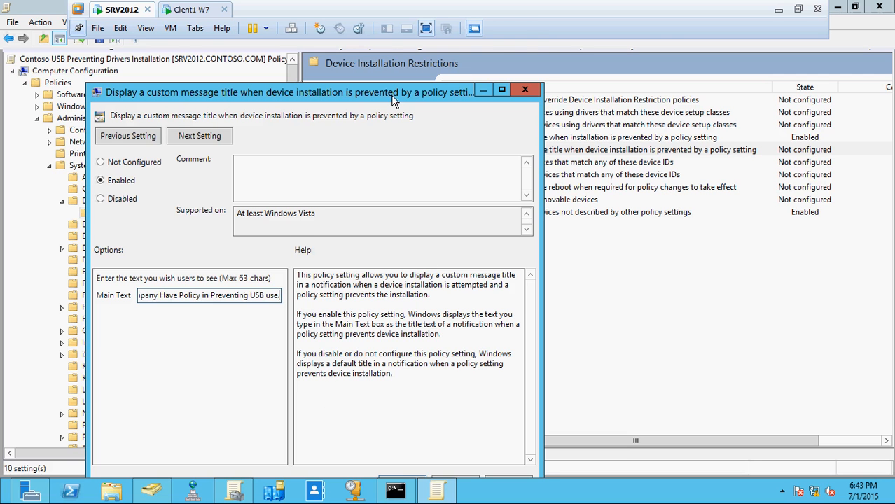
pyautogui.moveTo(392, 98); pyautogui.dragTo(390, 55)
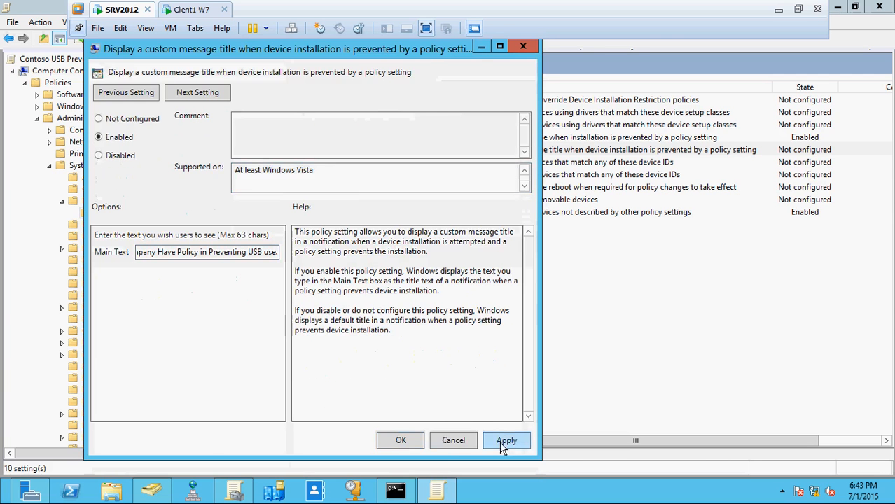
pyautogui.click(503, 443)
pyautogui.click(401, 441)
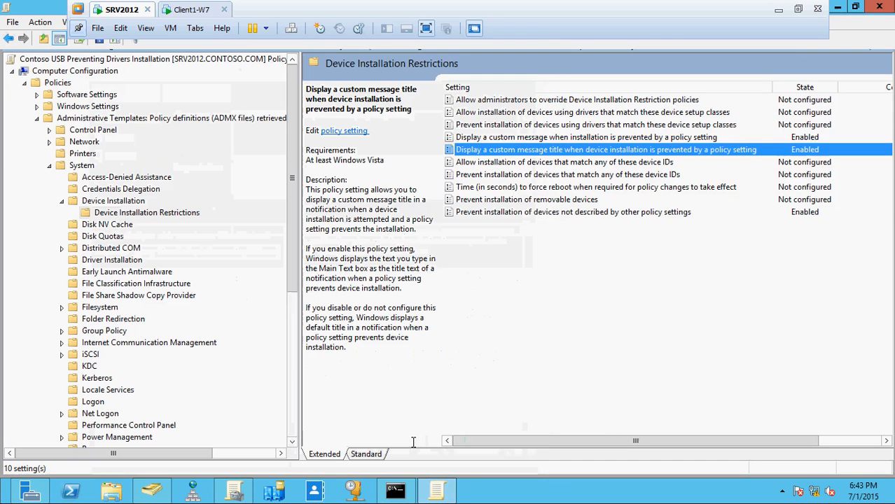
# Rerun gpupdate /force in the SRV2012 command prompt
pyautogui.hotkey('alt', 'Tab')
pyautogui.press('Up')
pyautogui.press('Return')
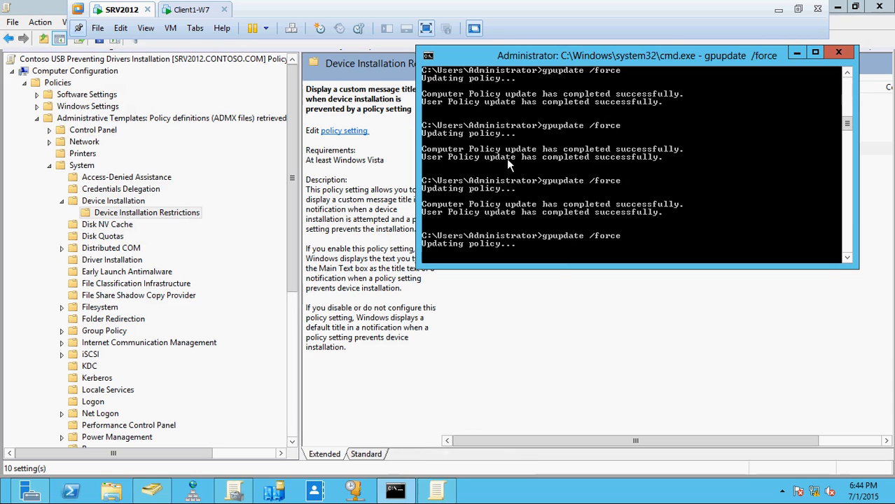
# On Client1-W7, put the old snip away and rerun gpupdate /force to fetch the custom title policy
pyautogui.click(193, 11)
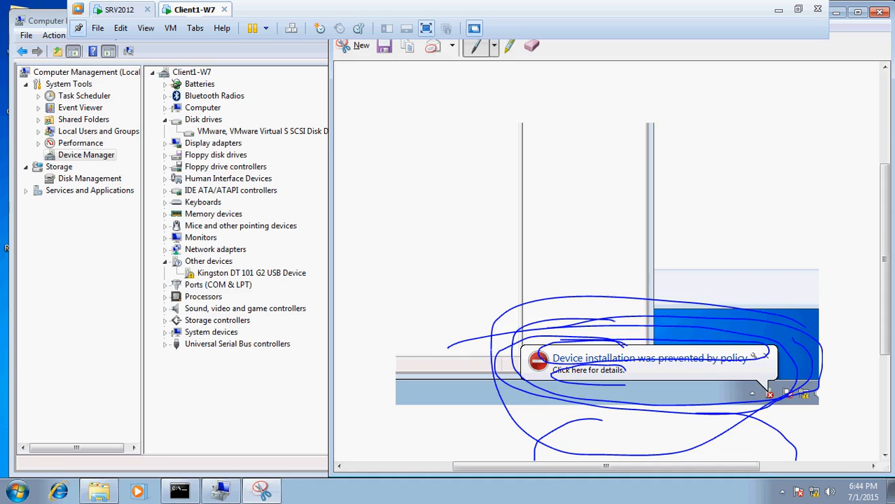
pyautogui.click(837, 13)
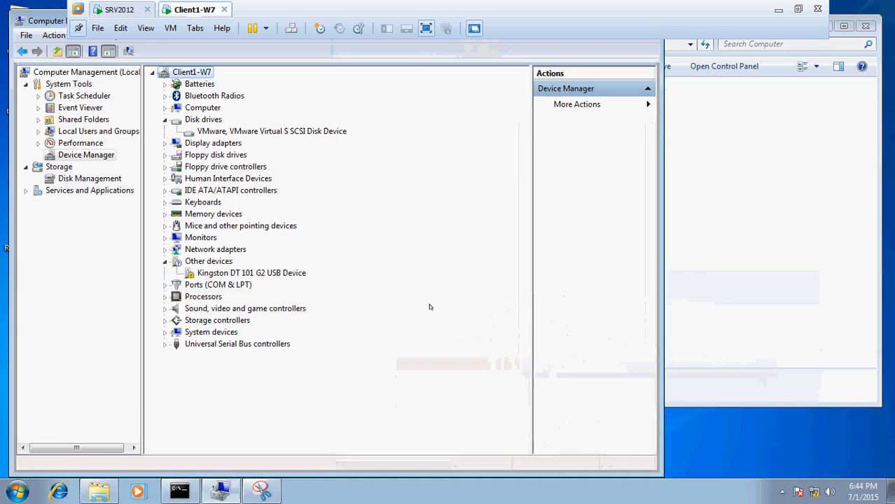
pyautogui.click(180, 492)
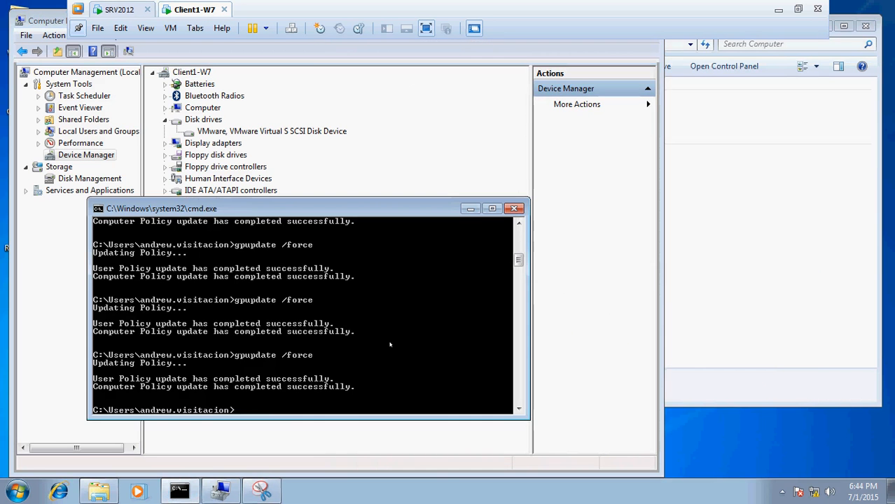
pyautogui.press('Up')
pyautogui.press('Return')
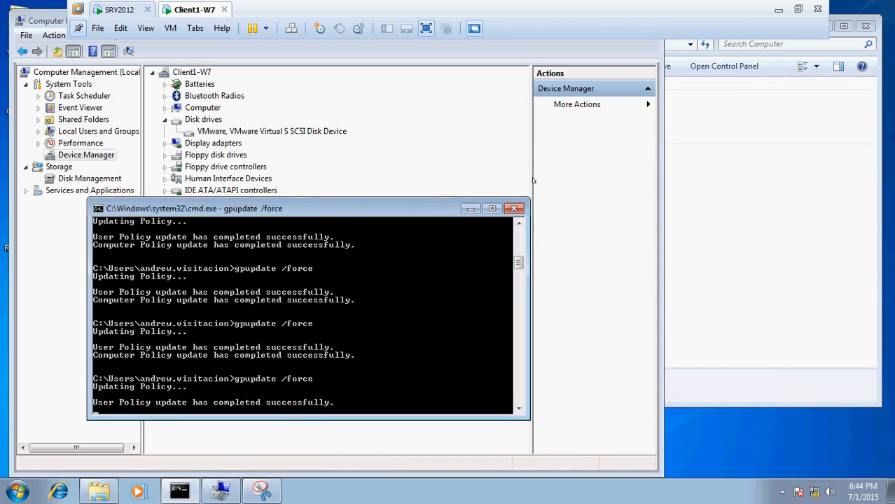
pyautogui.click(471, 208)
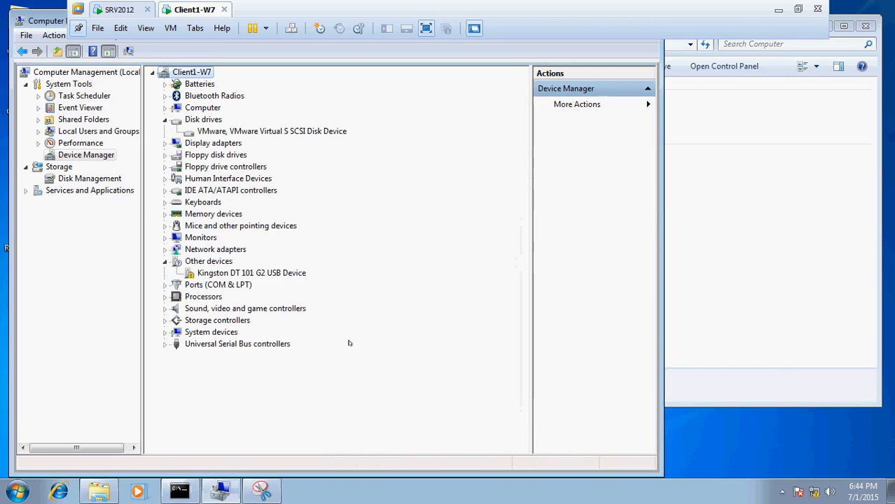
# Uninstall the Kingston DT 101 G2 USB Device and scan for hardware changes to trigger the blocking notification
pyautogui.click(274, 273)
pyautogui.rightClick(273, 273)
pyautogui.click(312, 310)
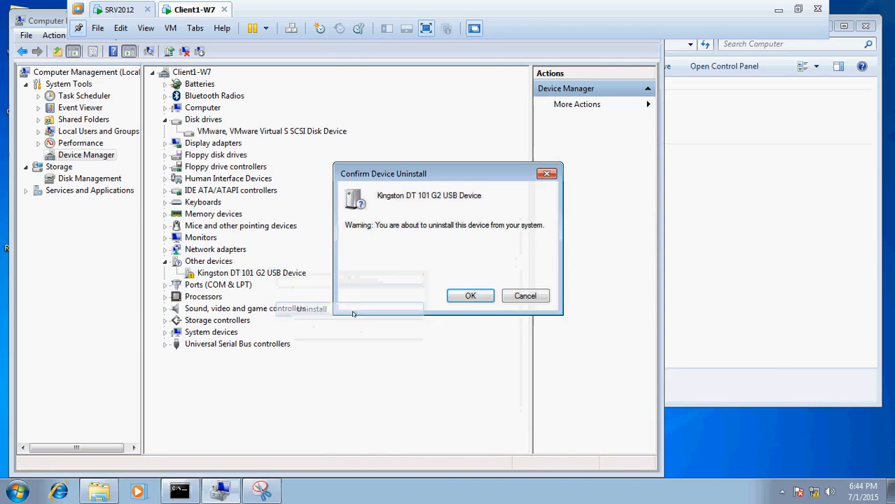
pyautogui.click(468, 296)
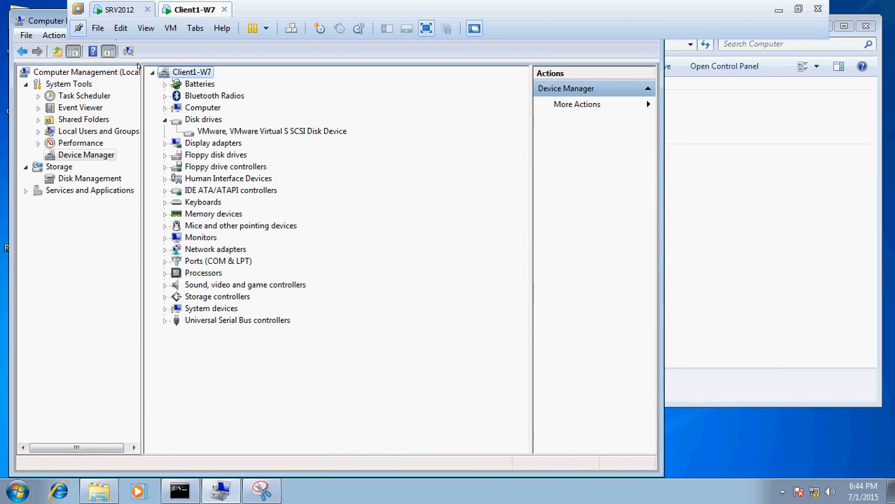
pyautogui.click(128, 51)
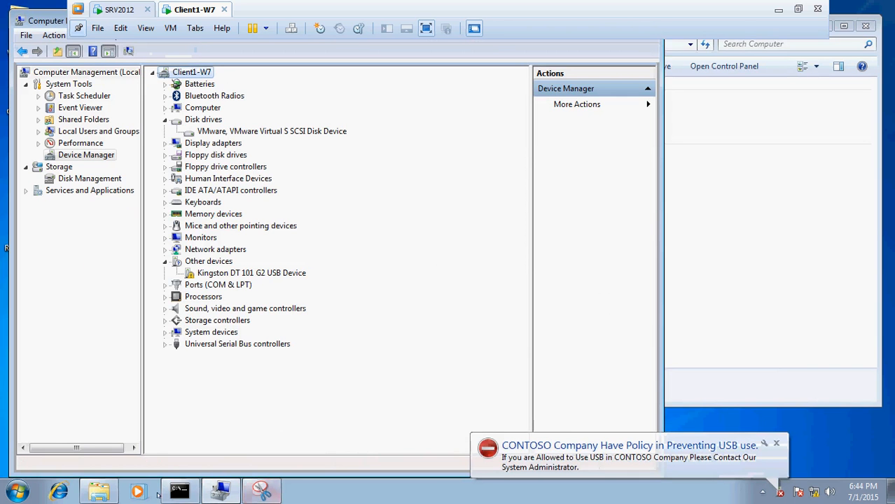
# Capture a new snip of the blocking notification, circle its custom title and message with the pen, and minimize the snip
pyautogui.click(261, 493)
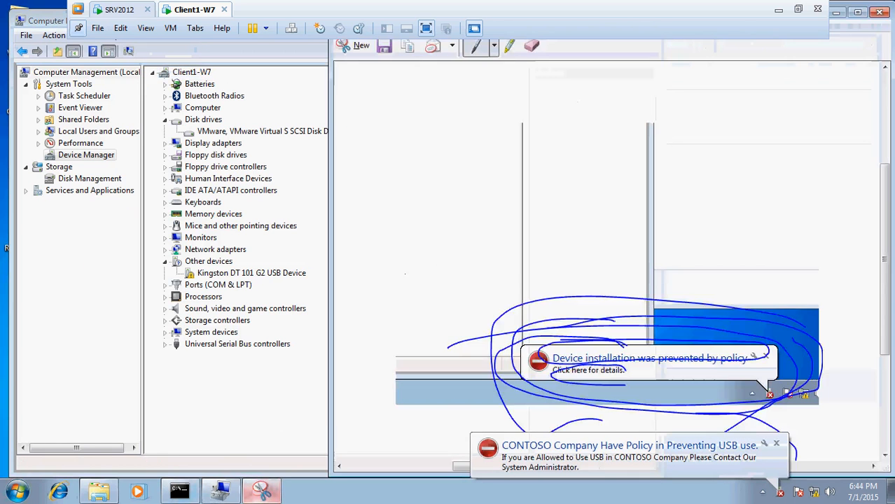
pyautogui.click(361, 45)
pyautogui.moveTo(396, 312); pyautogui.dragTo(867, 503)
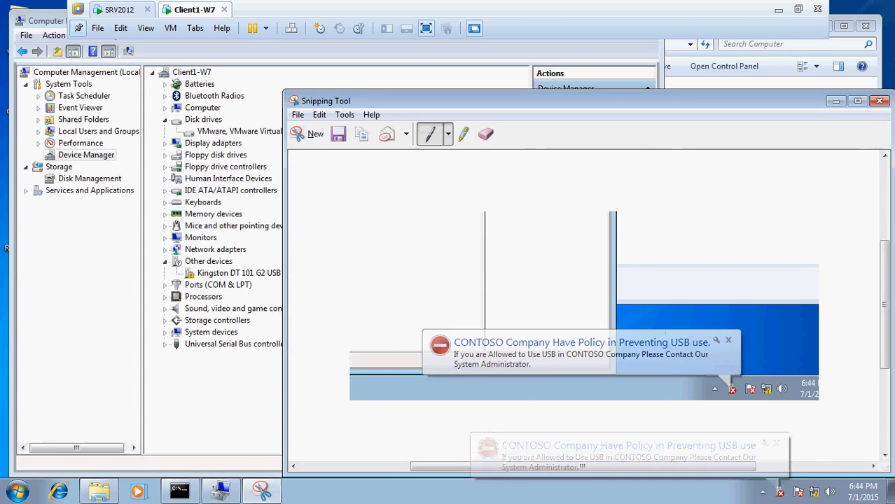
pyautogui.moveTo(755, 328)
pyautogui.mouseDown()
pyautogui.moveTo(452, 335)
pyautogui.moveTo(566, 355)
pyautogui.moveTo(731, 349)
pyautogui.moveTo(730, 332)
pyautogui.moveTo(520, 324)
pyautogui.mouseUp()
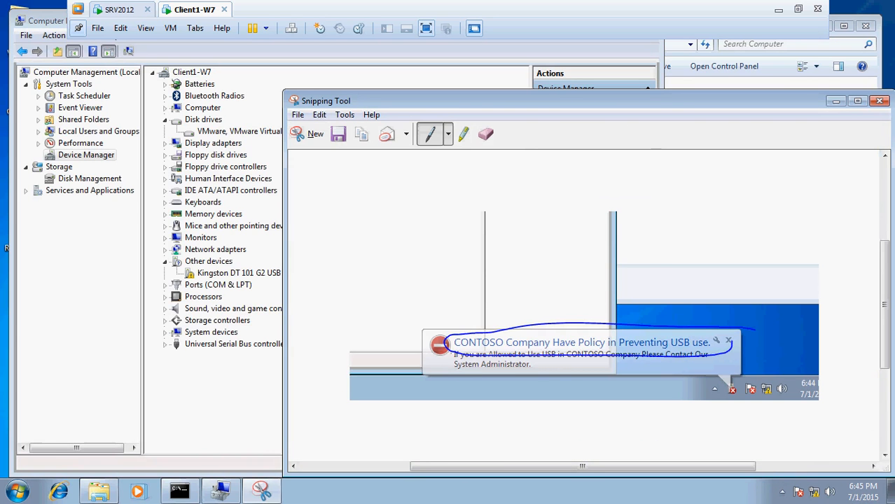
pyautogui.moveTo(453, 351)
pyautogui.mouseDown()
pyautogui.moveTo(581, 344)
pyautogui.moveTo(705, 349)
pyautogui.moveTo(723, 358)
pyautogui.moveTo(658, 403)
pyautogui.moveTo(455, 382)
pyautogui.moveTo(442, 355)
pyautogui.moveTo(462, 349)
pyautogui.mouseUp()
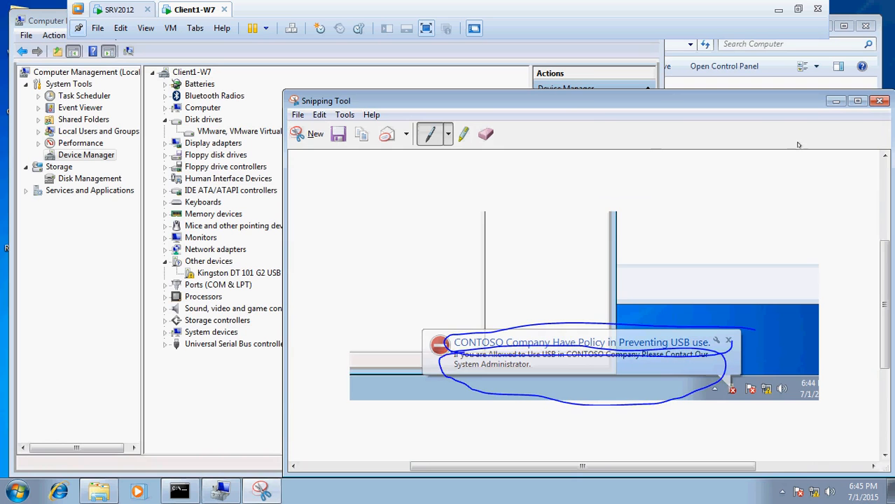
pyautogui.click(834, 102)
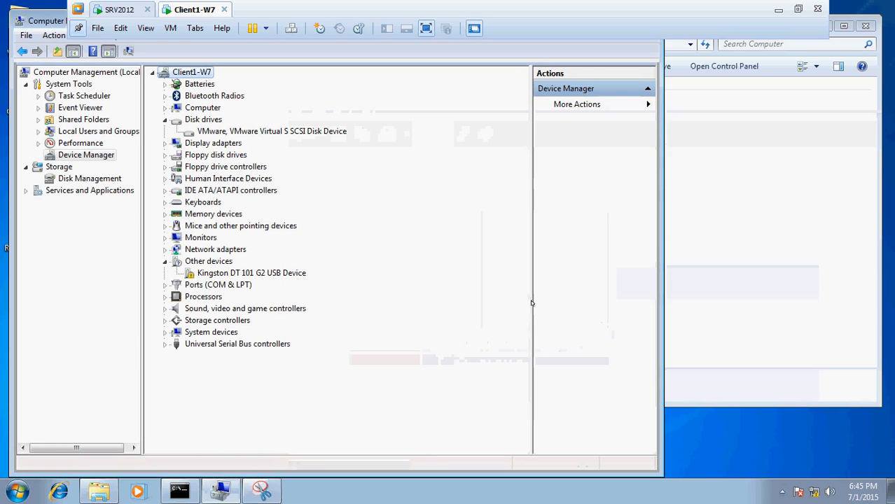
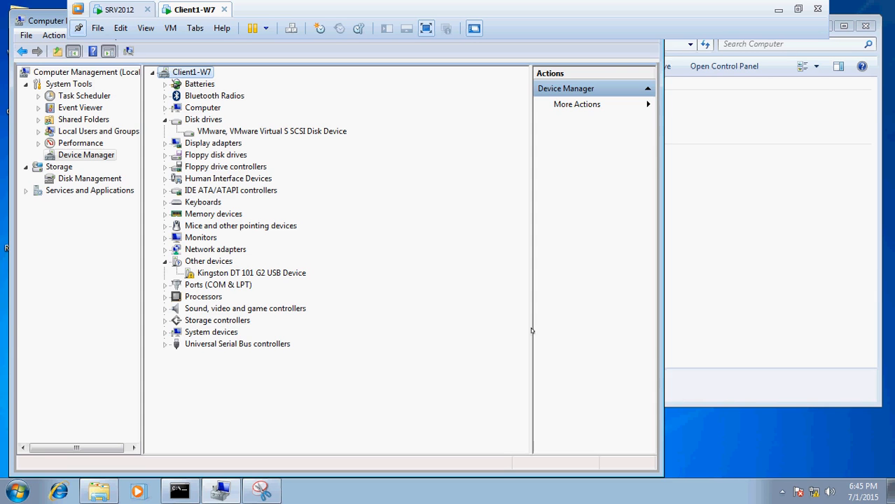
# Show the Hardware Ids in the properties of the Kingston DT 101 G2 USB Device and select the first ID, ending in PMAP
pyautogui.click(275, 273)
pyautogui.rightClick(275, 273)
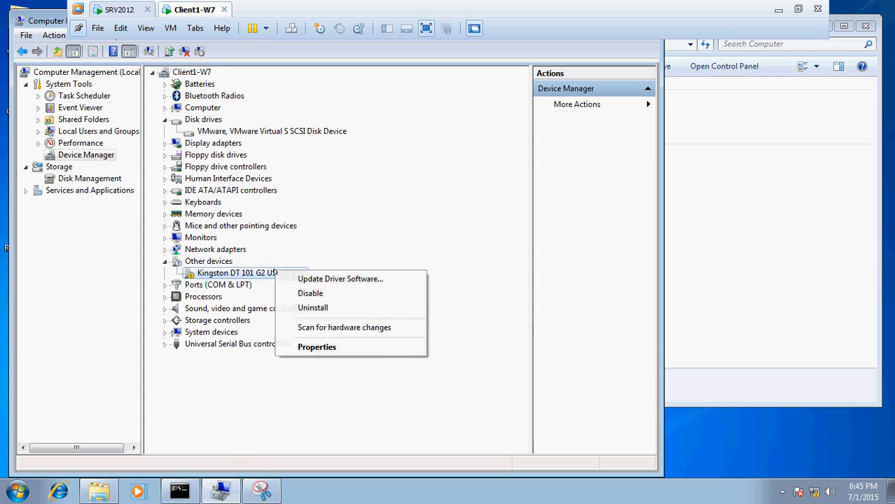
pyautogui.click(316, 346)
pyautogui.moveTo(340, 100); pyautogui.dragTo(457, 75)
pyautogui.click(406, 93)
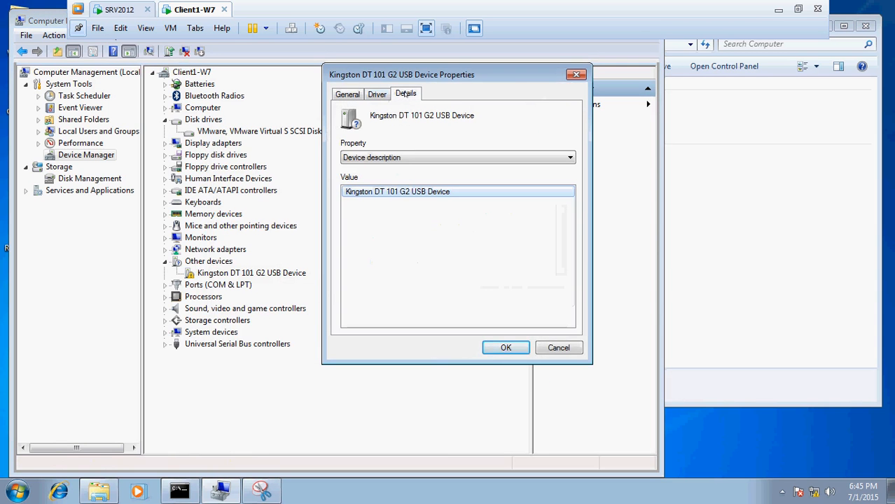
pyautogui.click(409, 157)
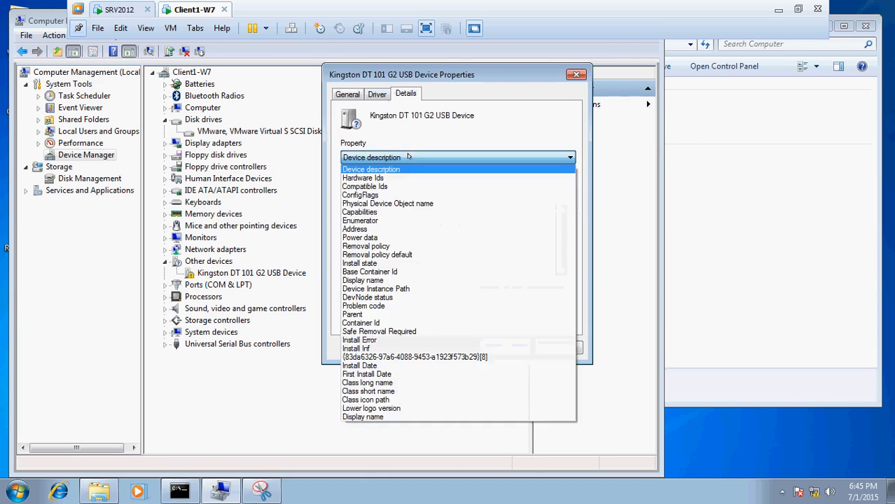
pyautogui.click(407, 168)
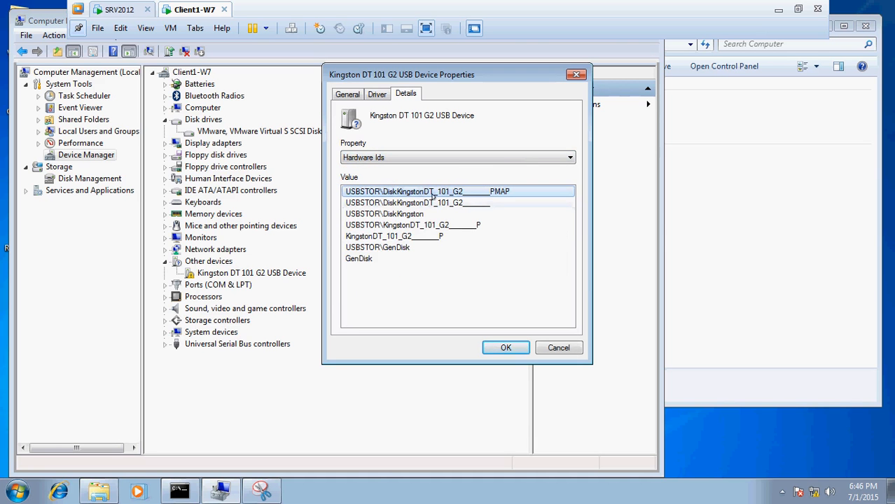
pyautogui.click(410, 194)
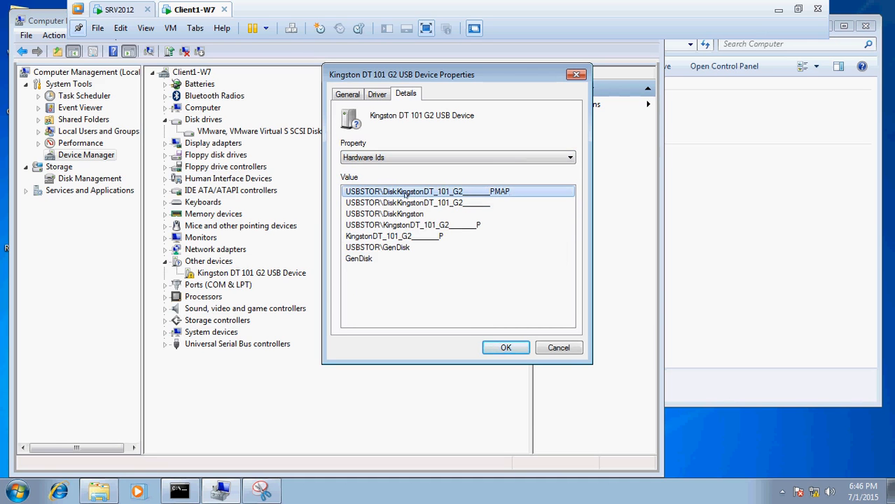
# Switch to SRV2012, close the driver installation policy's editor and bring Group Policy Management to the front
pyautogui.click(119, 11)
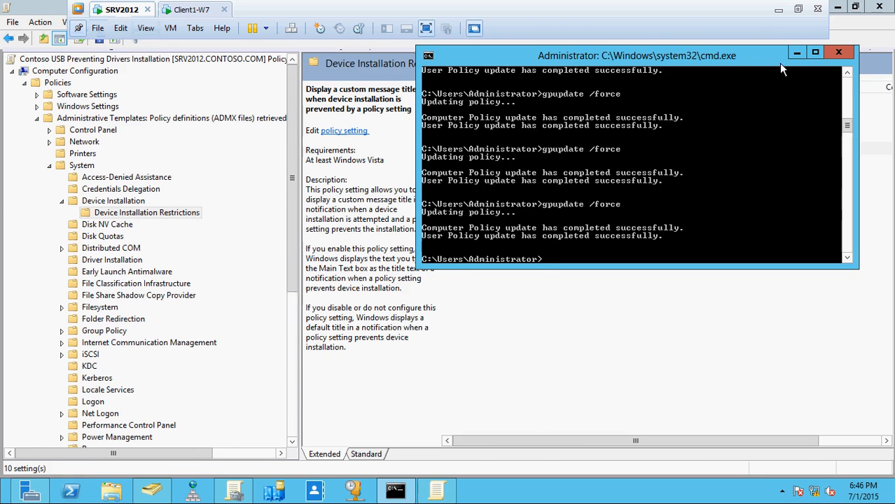
pyautogui.click(884, 11)
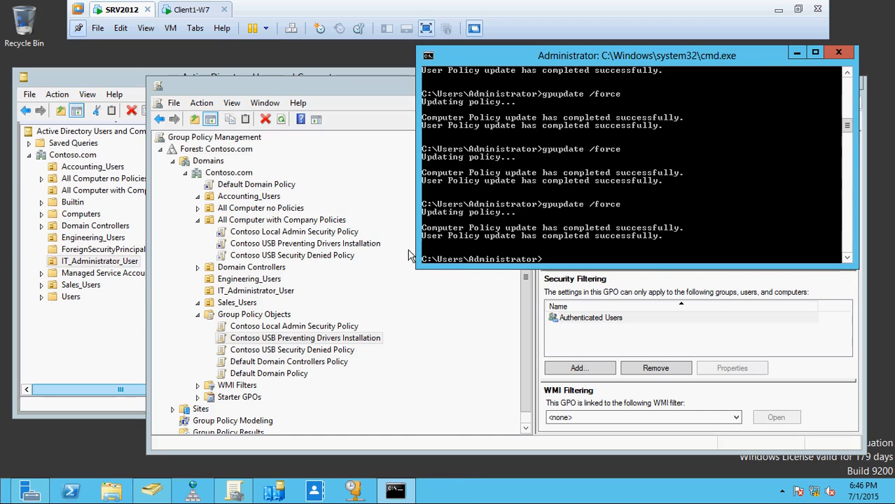
pyautogui.click(442, 324)
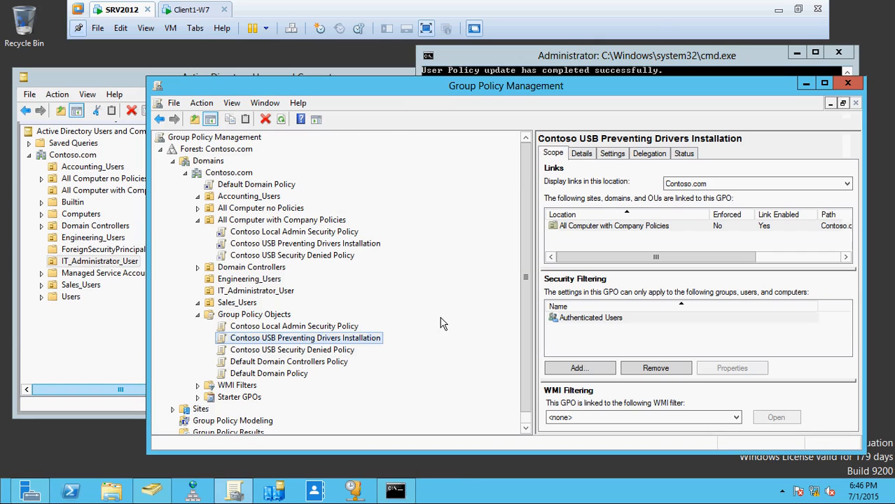
# Create a new group policy object named "Contoso Allowed USB ID Policy" without a starter GPO
pyautogui.rightClick(279, 319)
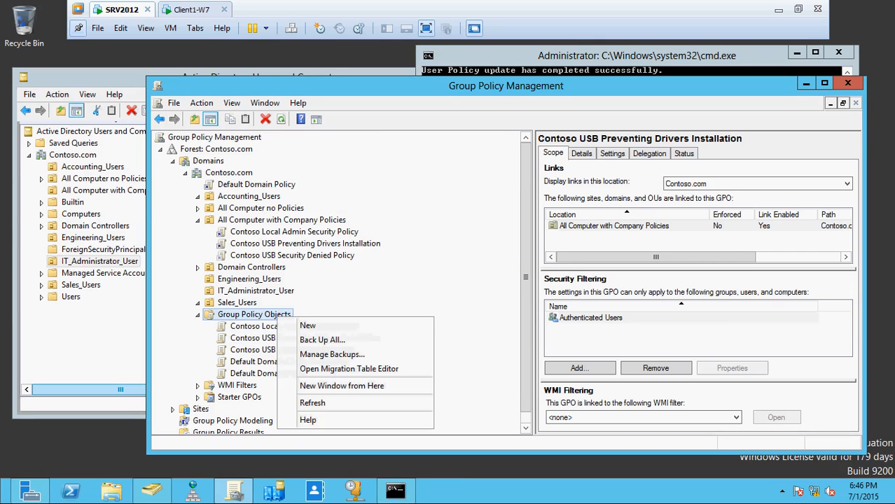
pyautogui.click(328, 327)
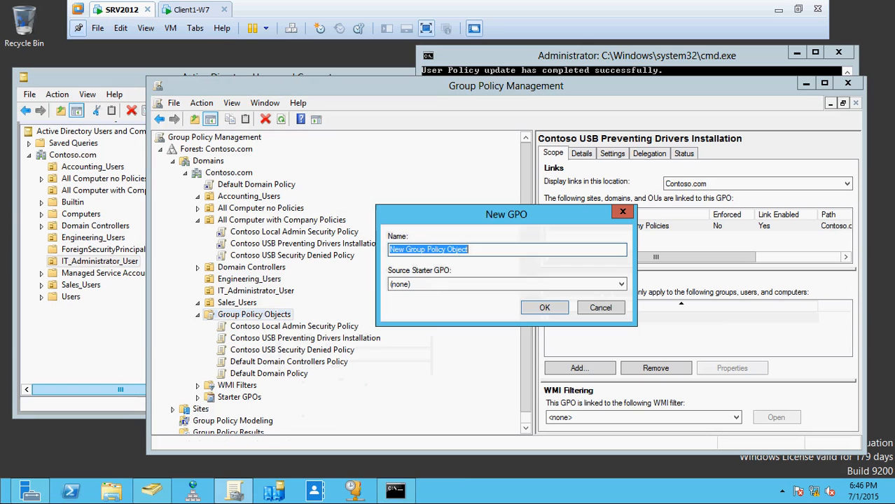
pyautogui.write('COn')
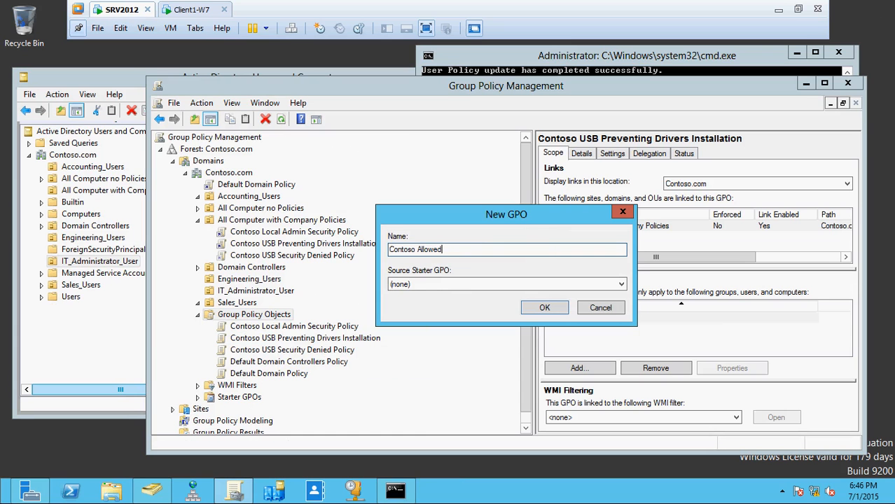
pyautogui.write('SB ID Policy')
pyautogui.click(544, 307)
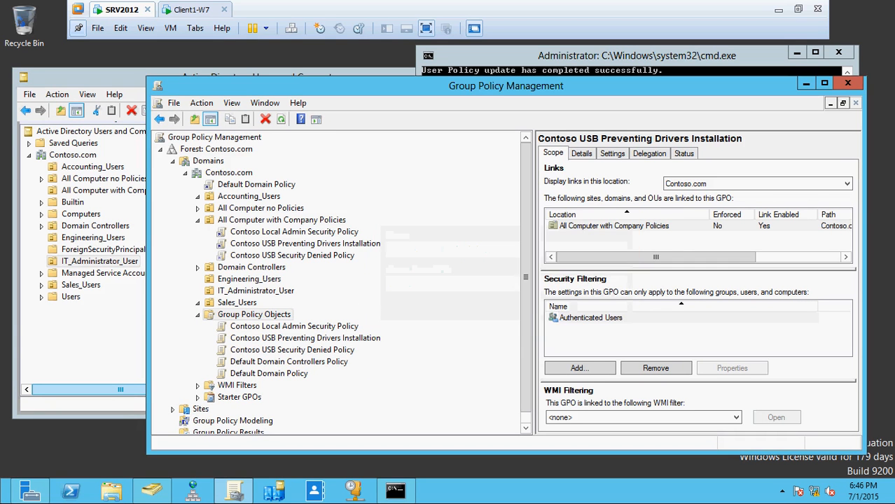
# Open the Contoso Allowed USB ID Policy for editing in a maximized editor window
pyautogui.click(313, 329)
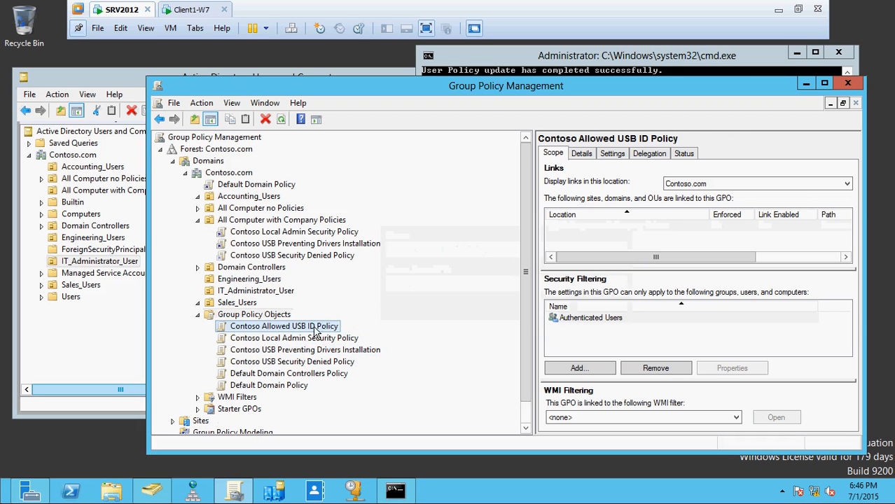
pyautogui.click(268, 222)
pyautogui.click(324, 326)
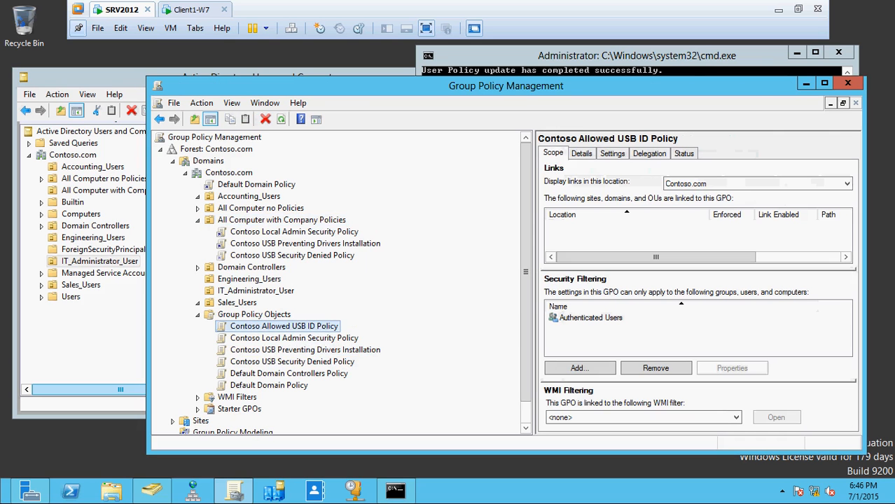
pyautogui.rightClick(321, 325)
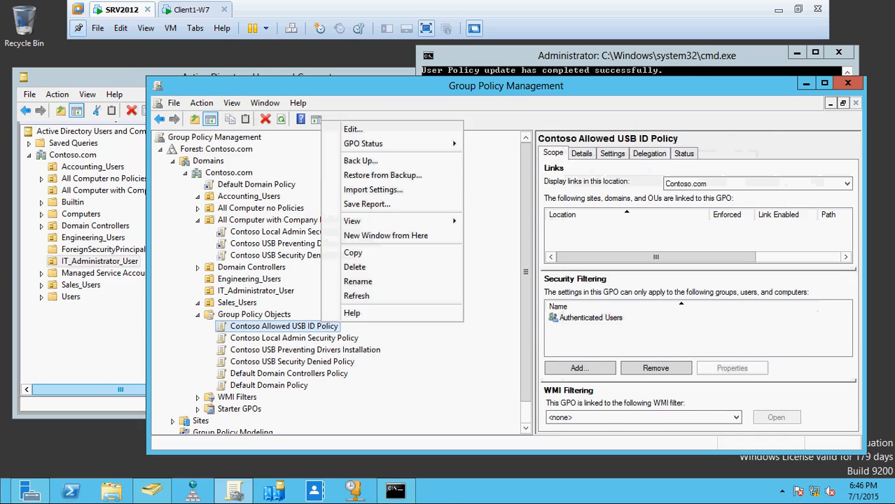
pyautogui.click(385, 136)
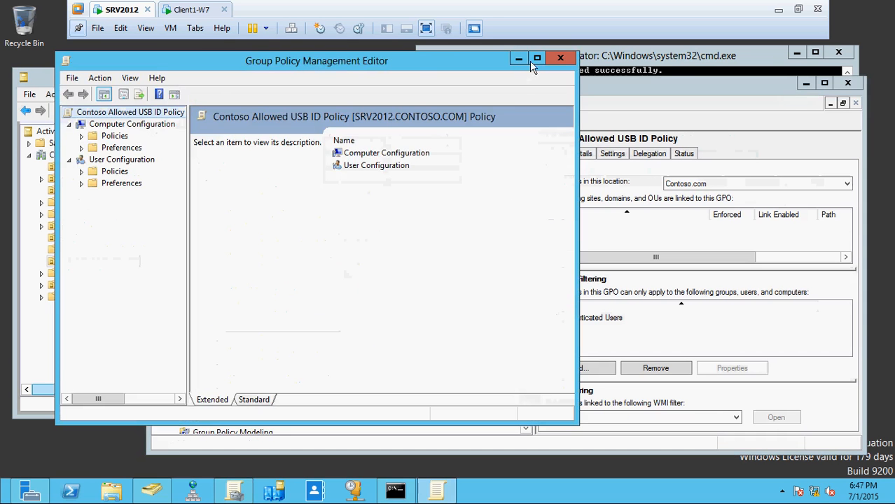
pyautogui.click(539, 40)
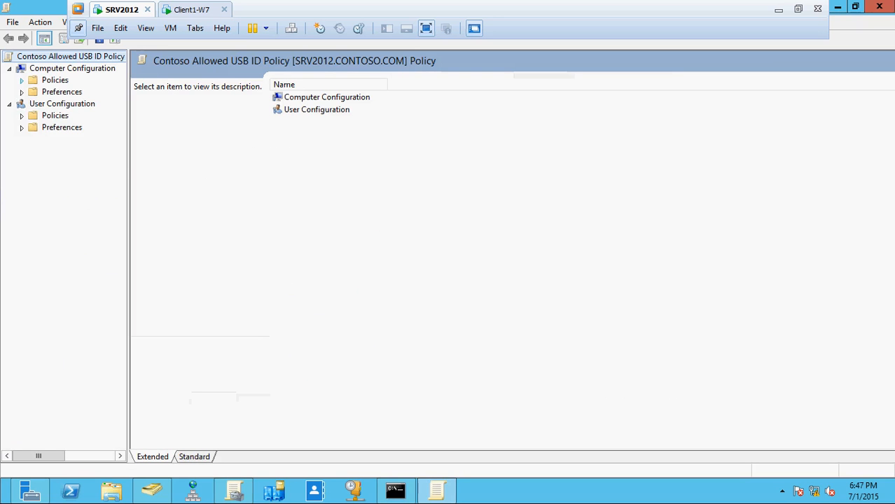
# Show the computer policy's Device Installation Restrictions under Administrative Templates > System > Device Installation, with setting names fully readable
pyautogui.click(21, 80)
pyautogui.click(35, 116)
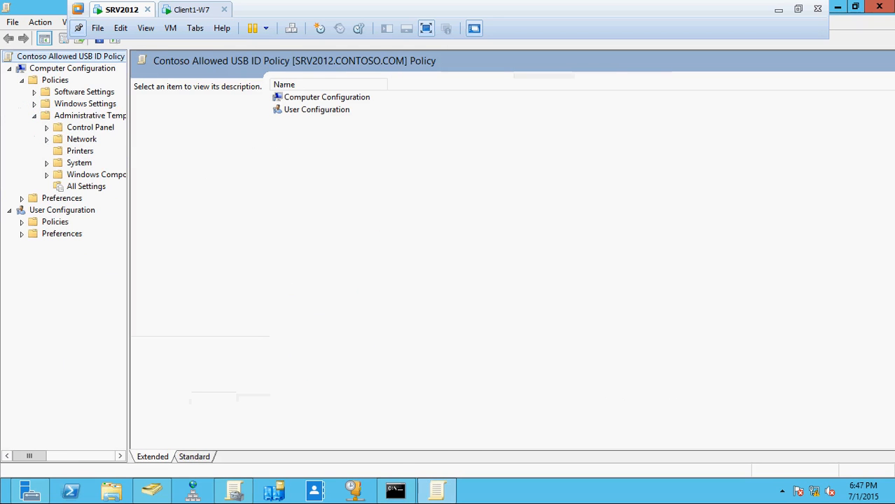
pyautogui.moveTo(132, 149); pyautogui.dragTo(393, 152)
pyautogui.click(47, 163)
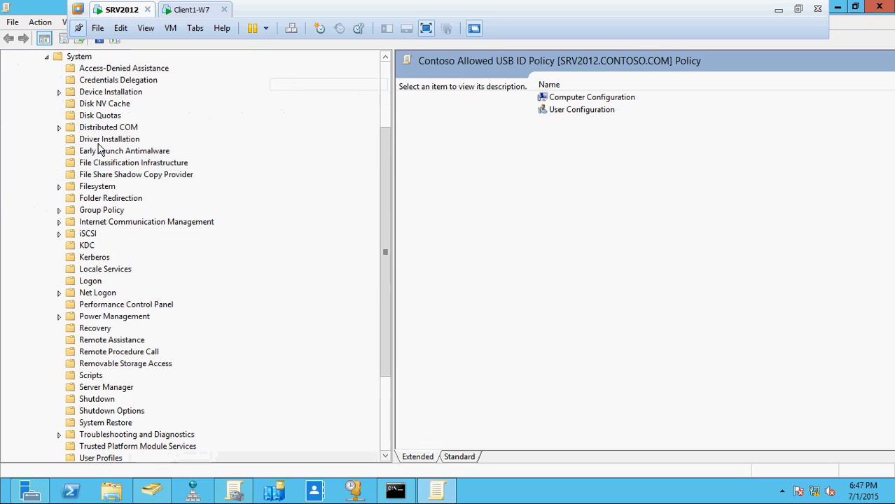
pyautogui.click(60, 92)
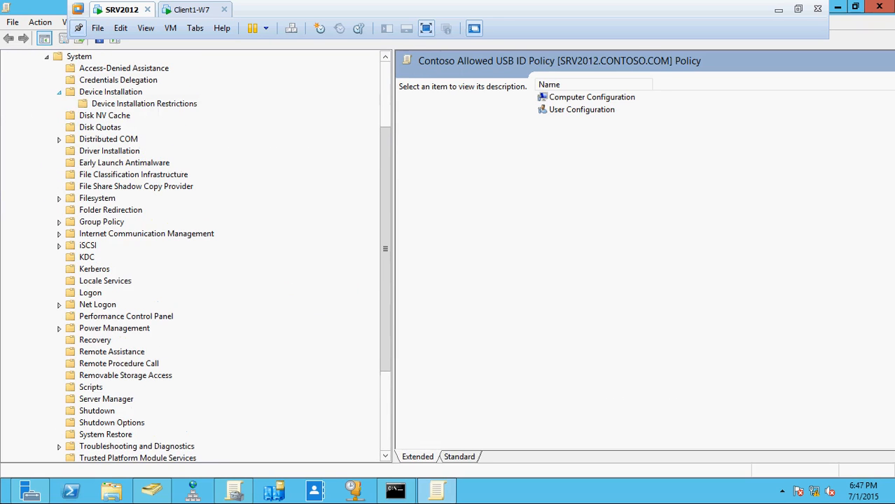
pyautogui.click(110, 104)
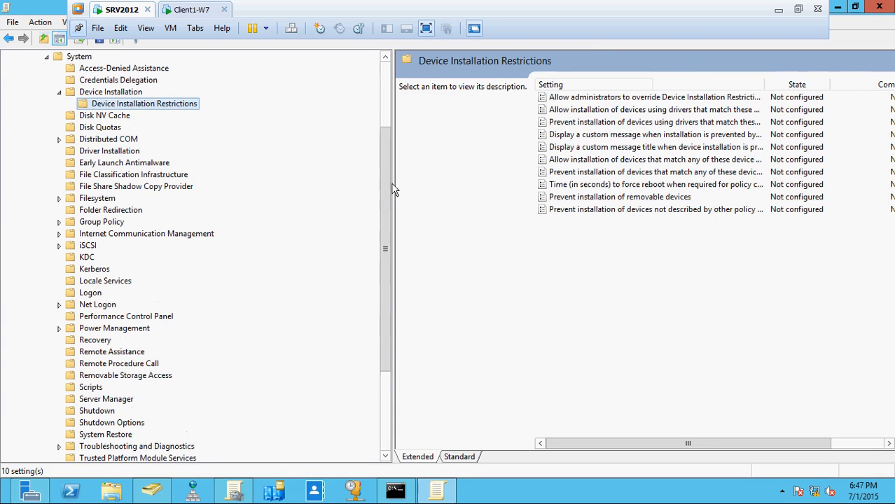
pyautogui.moveTo(390, 182); pyautogui.dragTo(275, 179)
pyautogui.moveTo(651, 84); pyautogui.dragTo(739, 84)
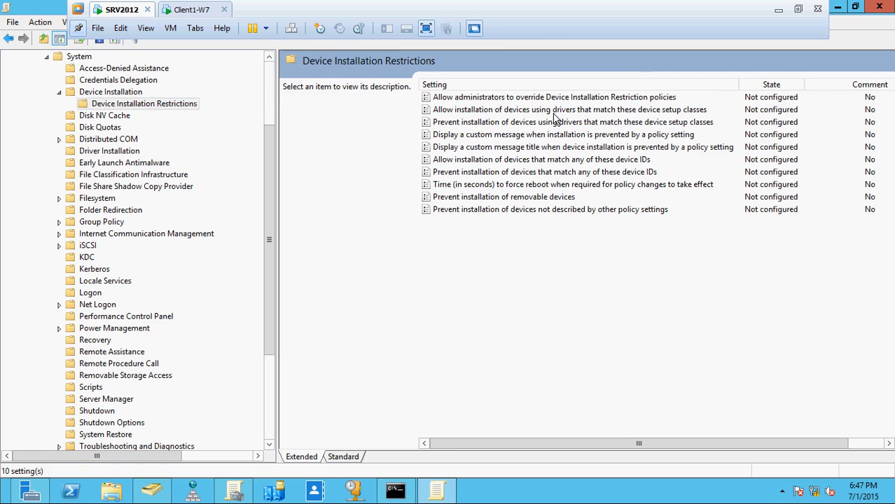
# Enable "Allow installation of devices that match any of these device IDs" and open its list of device IDs
pyautogui.doubleClick(532, 160)
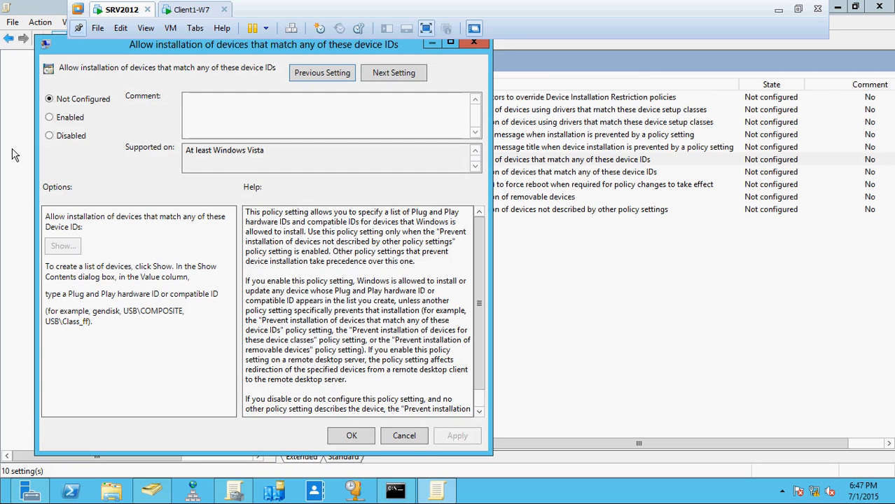
pyautogui.click(57, 118)
pyautogui.click(61, 247)
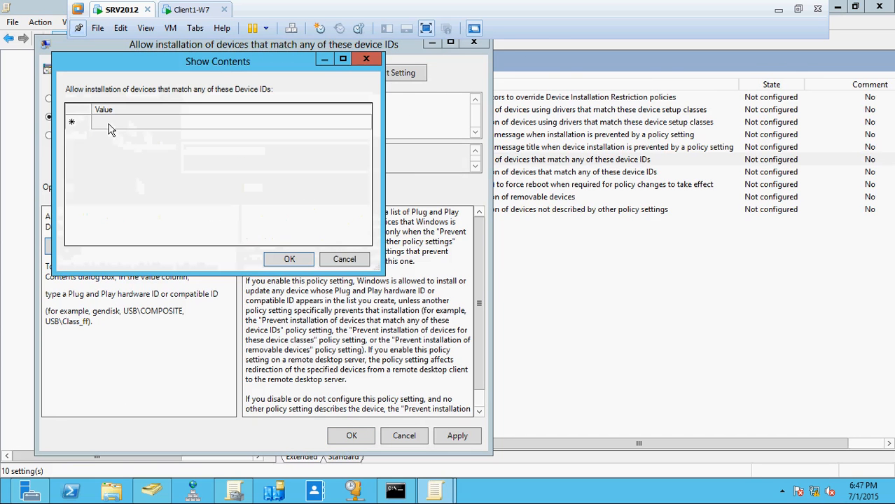
# Switch to Client1-W7 and copy the Kingston device's first hardware ID, ending in PMAP
pyautogui.click(192, 14)
pyautogui.rightClick(492, 191)
pyautogui.click(518, 200)
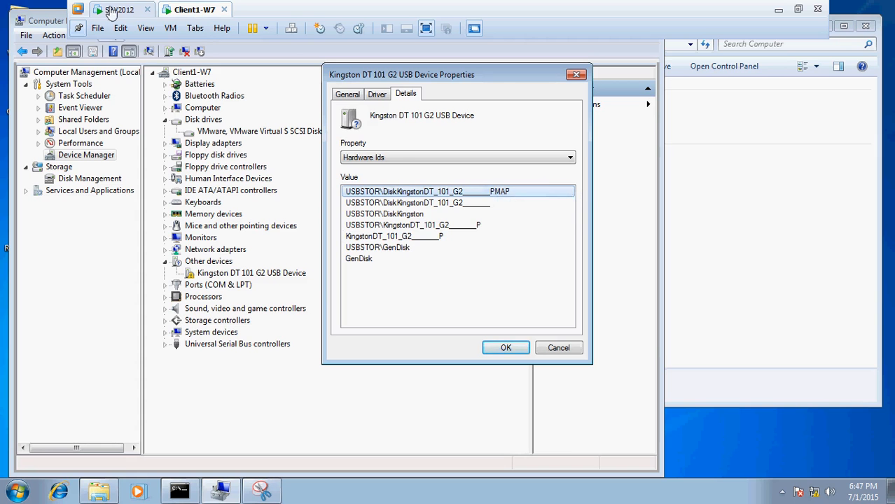
# Back on SRV2012, paste the copied hardware ID into the allowed device IDs list and apply the setting
pyautogui.click(110, 12)
pyautogui.click(138, 125)
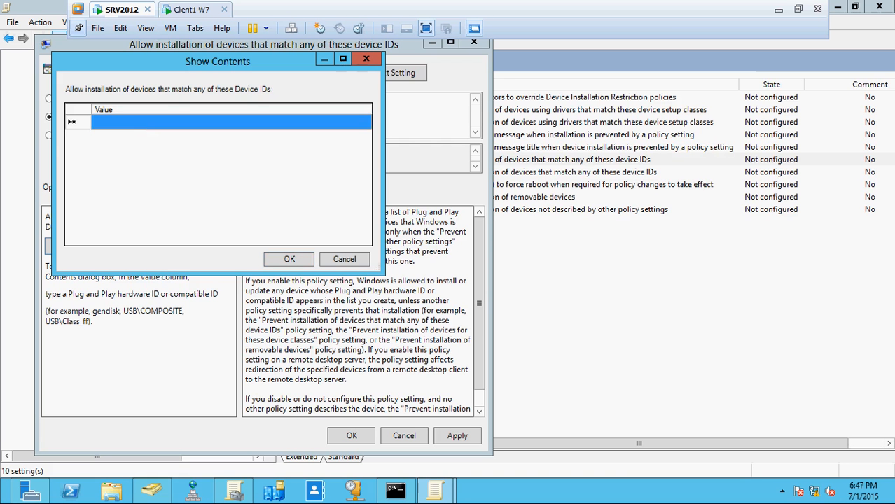
pyautogui.click(139, 125)
pyautogui.rightClick(140, 121)
pyautogui.click(159, 177)
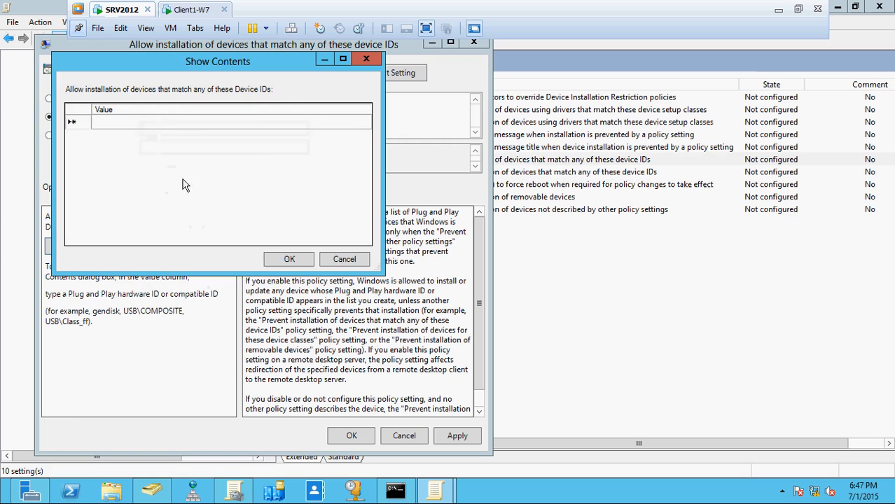
pyautogui.click(290, 258)
pyautogui.click(452, 438)
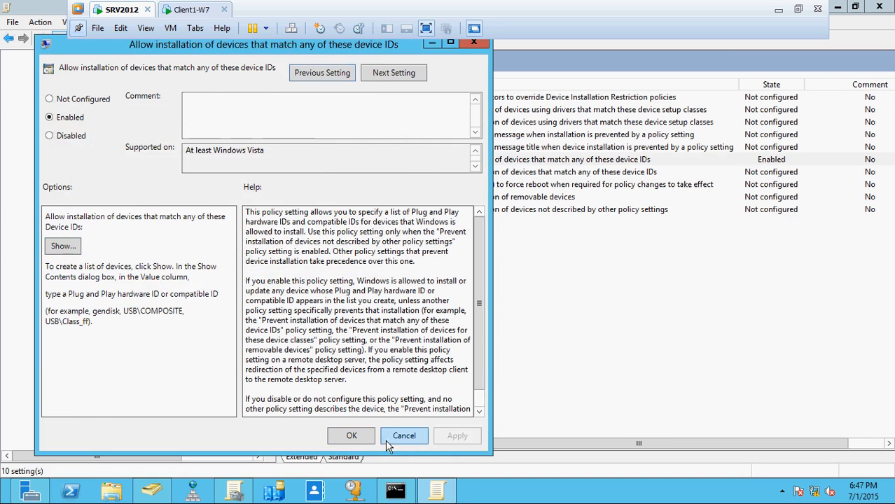
pyautogui.click(365, 440)
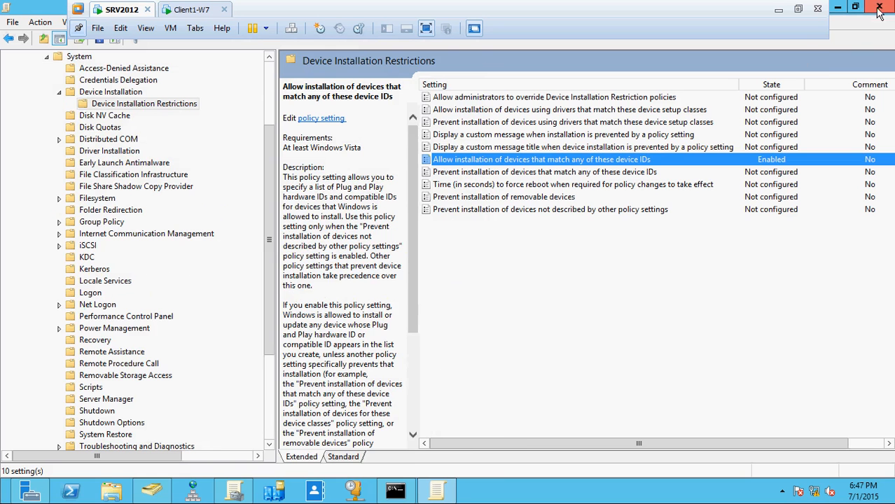
# Review the administrator override, device setup class allowance and device ID prevention settings in Device Installation Restrictions, leaving each one as is
pyautogui.doubleClick(605, 100)
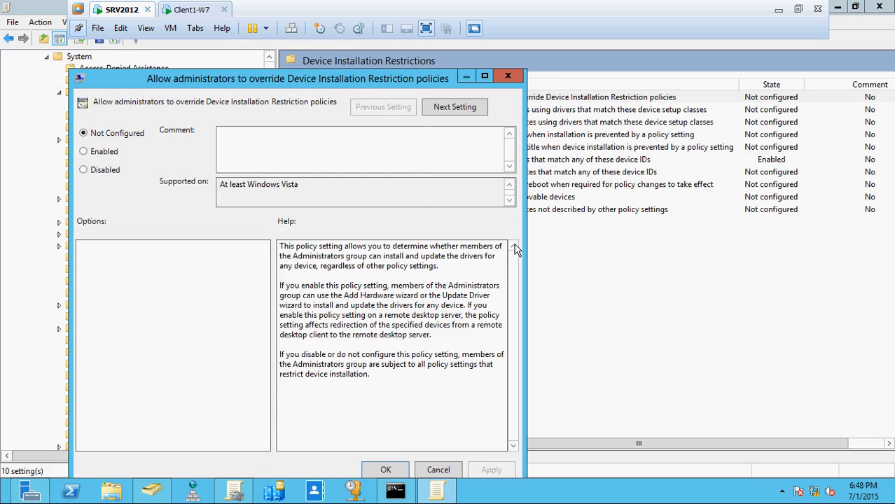
pyautogui.click(508, 76)
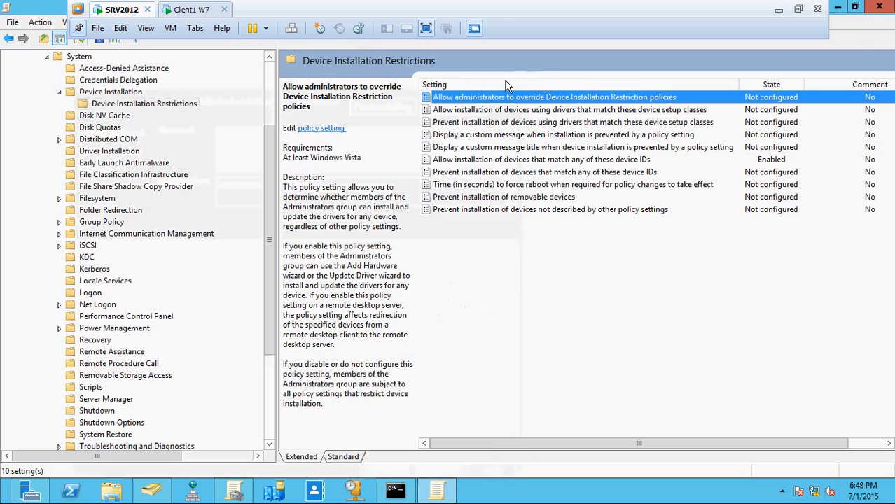
pyautogui.doubleClick(517, 110)
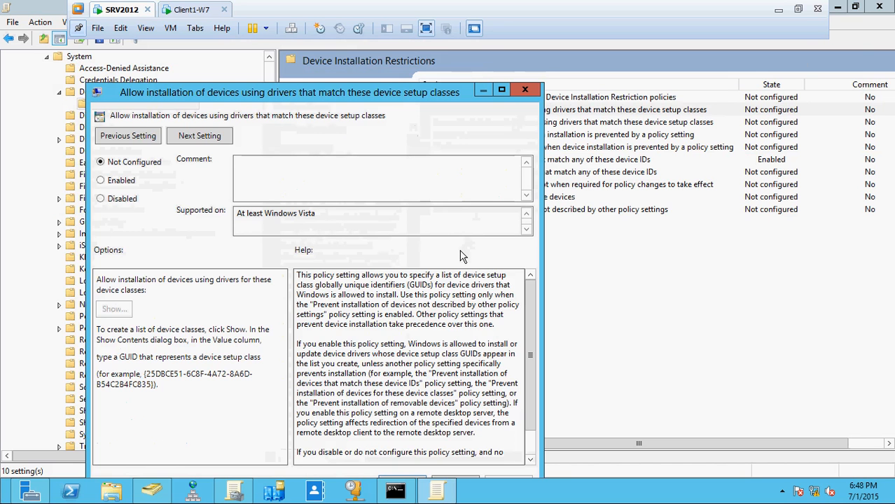
pyautogui.moveTo(390, 98); pyautogui.dragTo(396, 75)
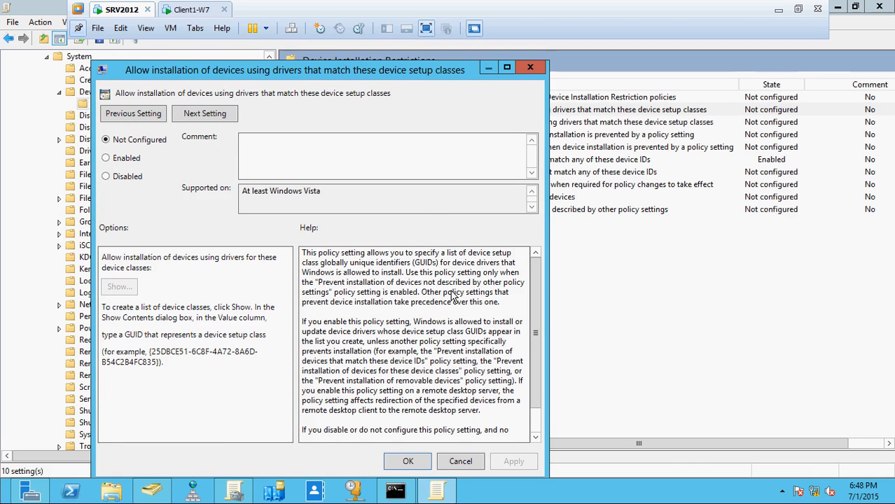
pyautogui.click(463, 461)
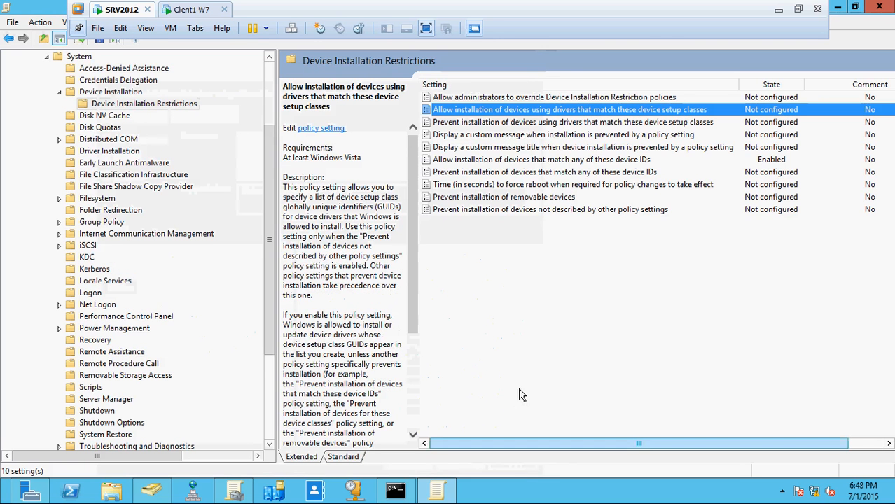
pyautogui.doubleClick(515, 172)
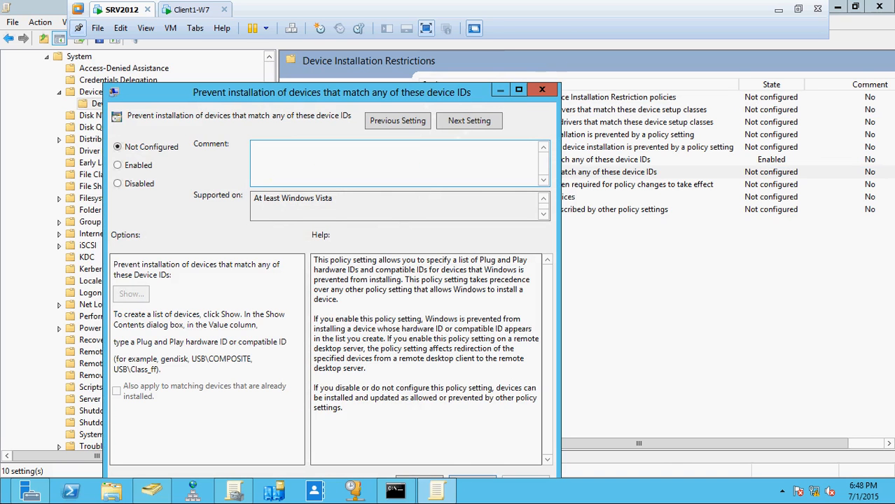
pyautogui.click(542, 89)
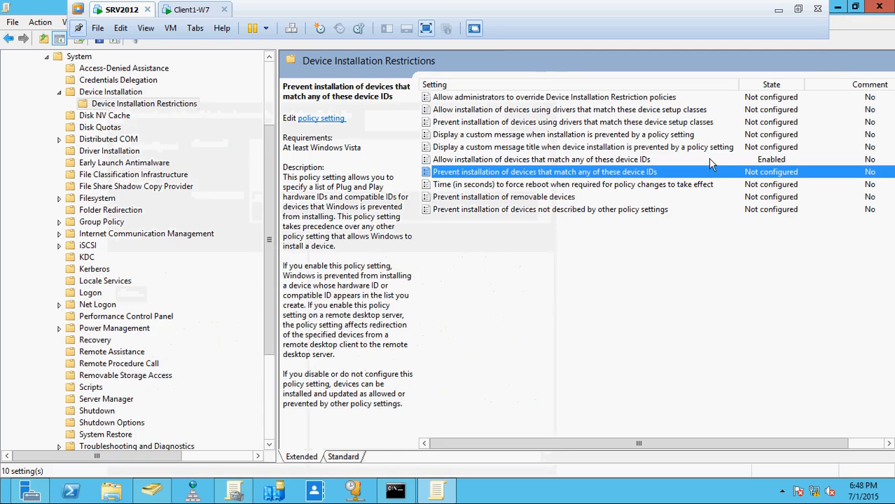
pyautogui.click(759, 160)
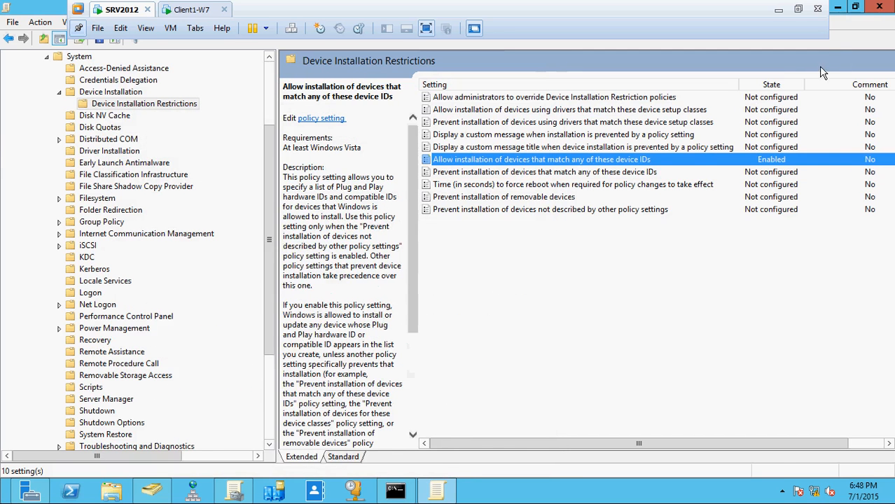
# Close the policy editor and link Contoso Allowed USB ID Policy to the All Computer with Company Policies OU
pyautogui.click(879, 6)
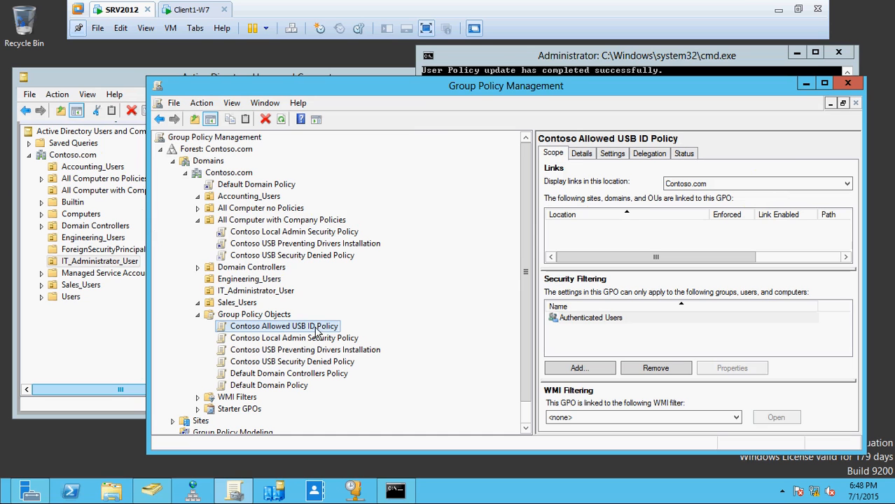
pyautogui.moveTo(317, 331); pyautogui.dragTo(309, 223)
pyautogui.click(524, 297)
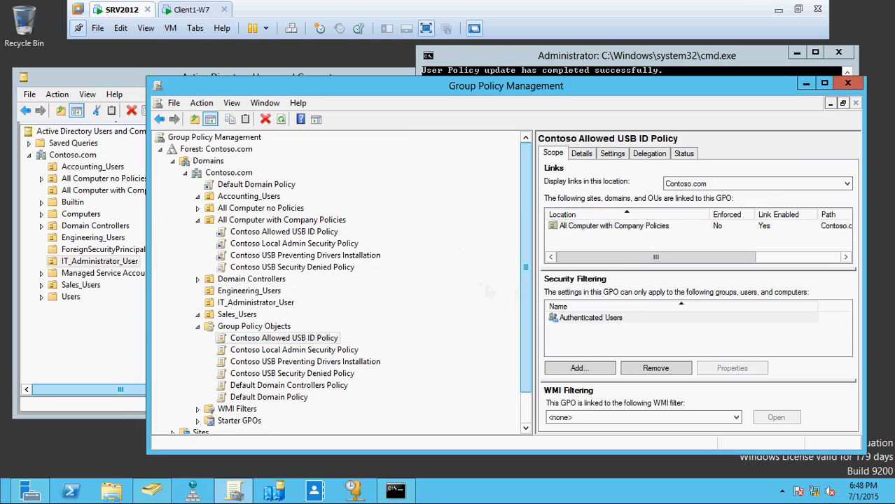
# Run gpupdate /force in the server's command prompt
pyautogui.click(563, 64)
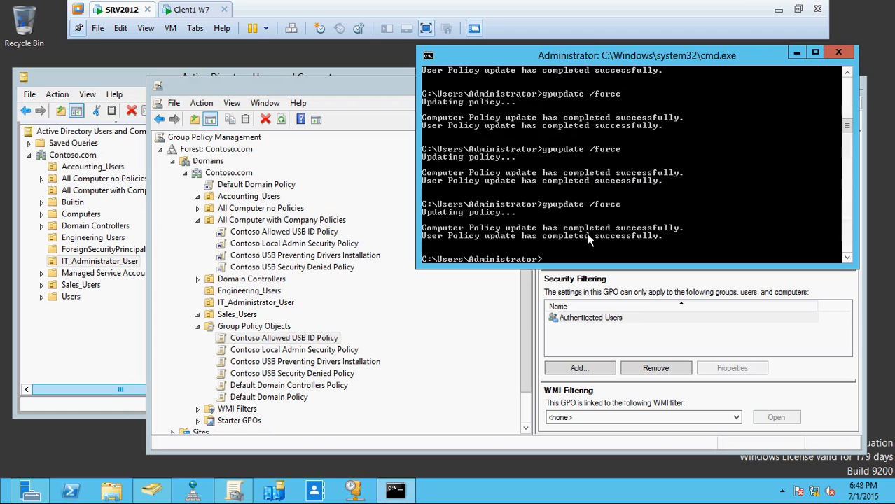
pyautogui.press('Up')
pyautogui.press('Return')
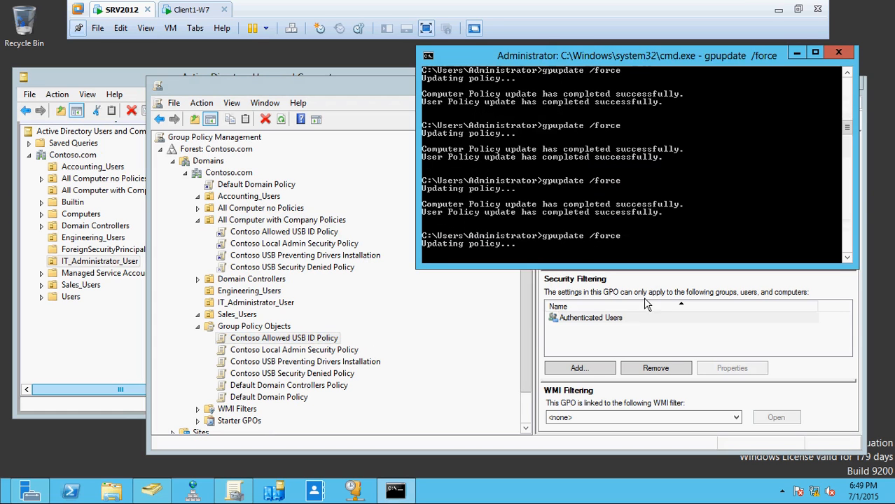
# Switch to Client1-W7, close the Kingston device's properties, and check the available drives and the device's entry in Device Manager
pyautogui.click(186, 9)
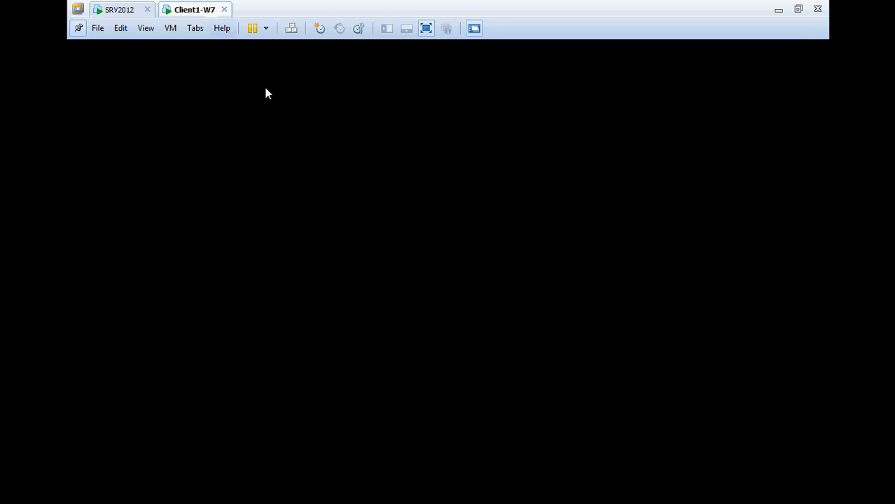
pyautogui.click(578, 344)
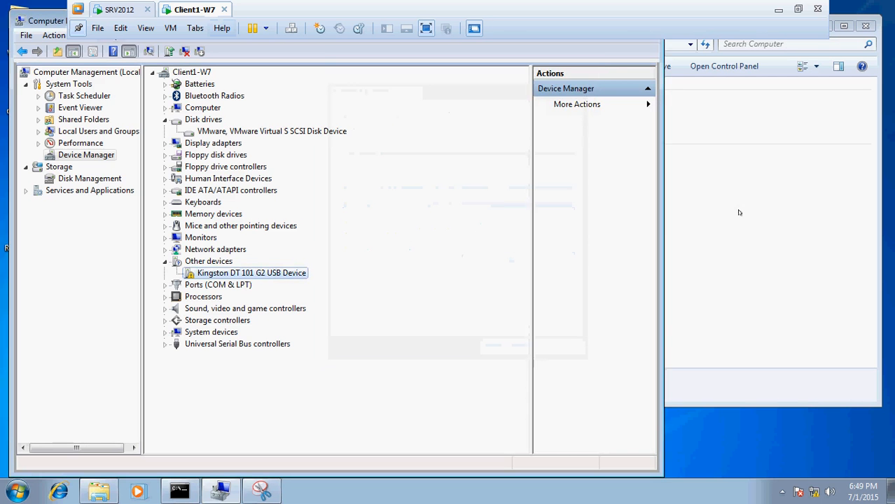
pyautogui.click(756, 213)
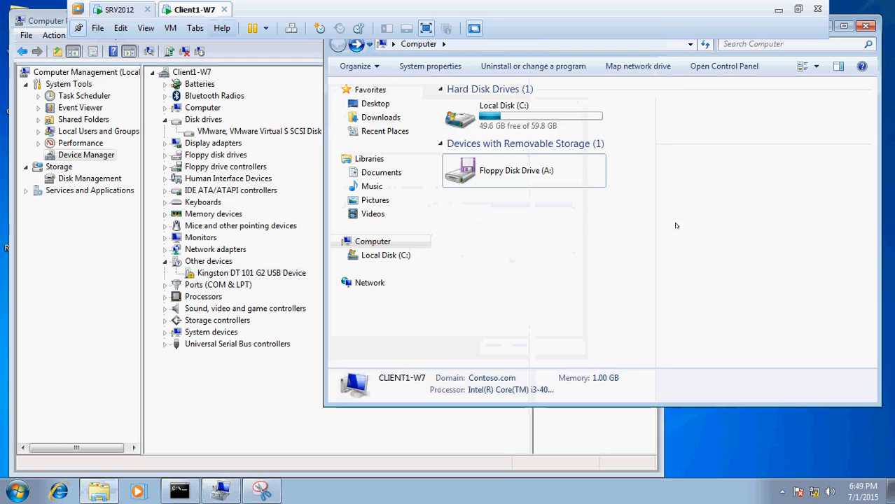
pyautogui.click(283, 278)
pyautogui.rightClick(277, 275)
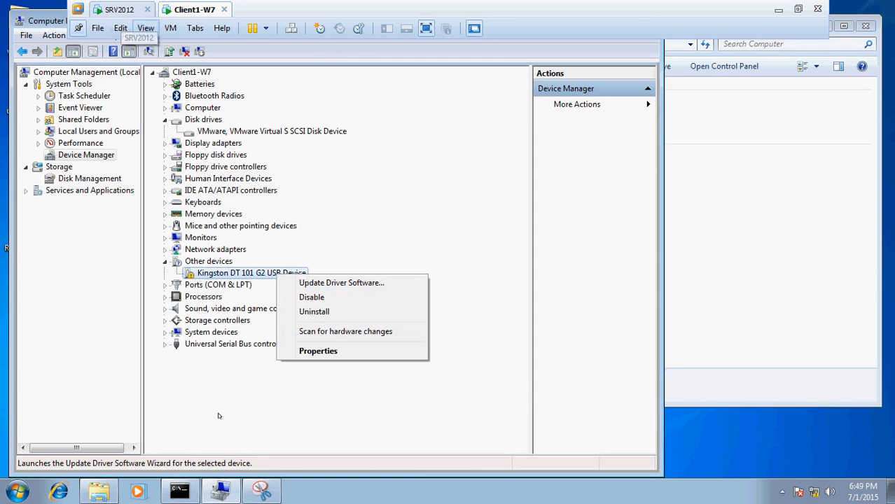
# Run gpupdate /force in the client's command prompt and move its window clear of the device list
pyautogui.click(179, 491)
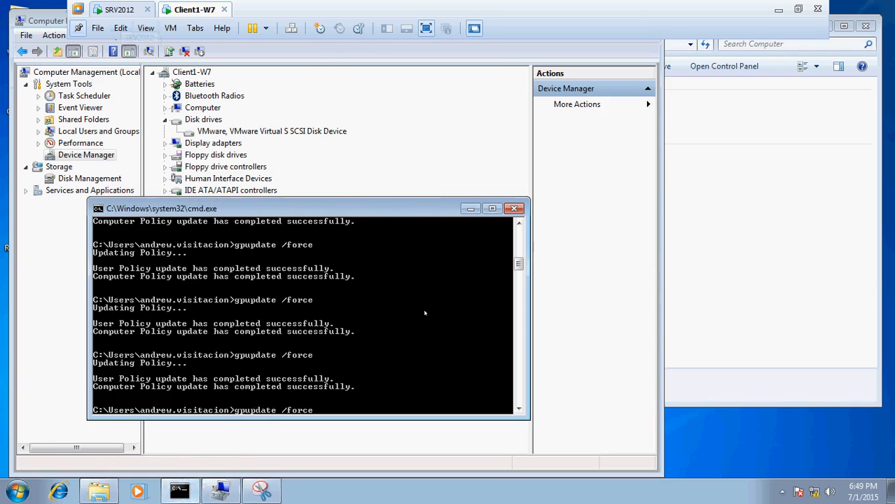
pyautogui.press('Up')
pyautogui.press('Return')
pyautogui.moveTo(347, 208); pyautogui.dragTo(675, 126)
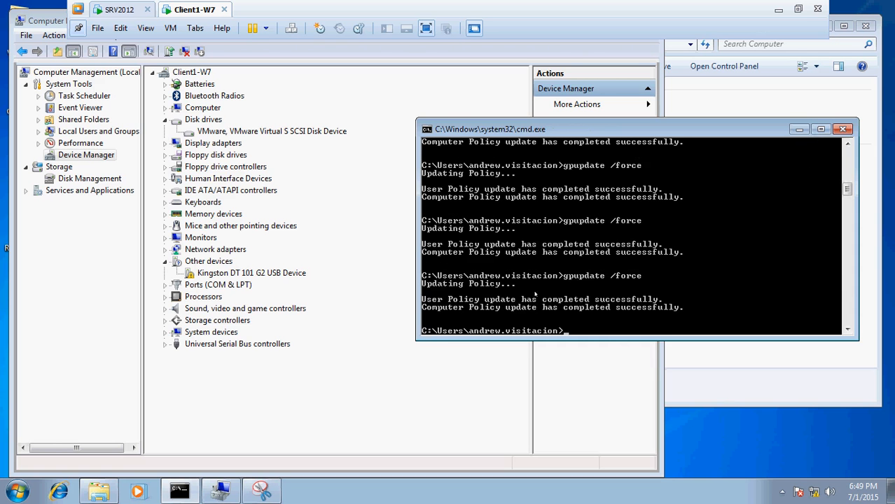
# Check the policy update on SRV2012, then return to Client1-W7 and scan for hardware changes to install the Kingston device
pyautogui.click(114, 10)
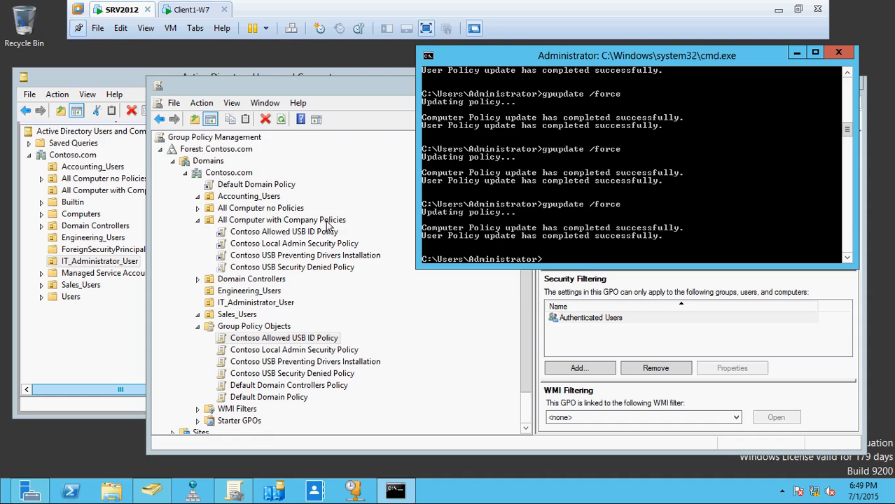
pyautogui.click(194, 12)
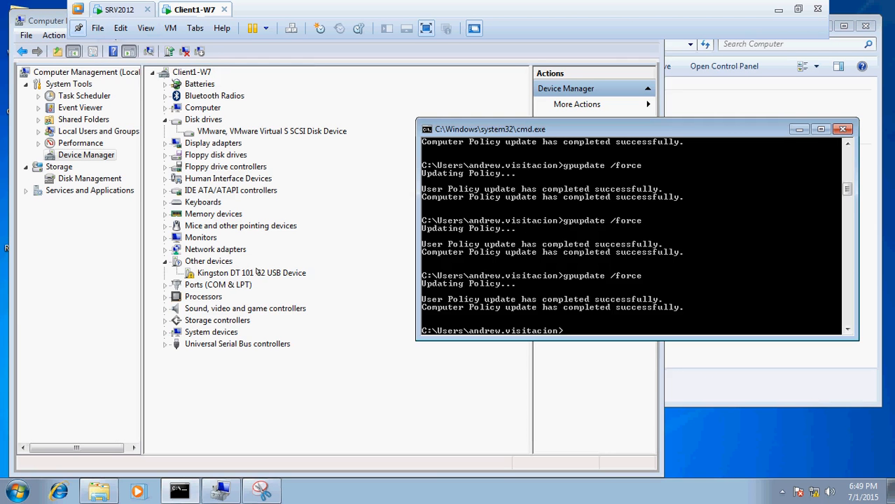
pyautogui.rightClick(256, 272)
pyautogui.click(149, 53)
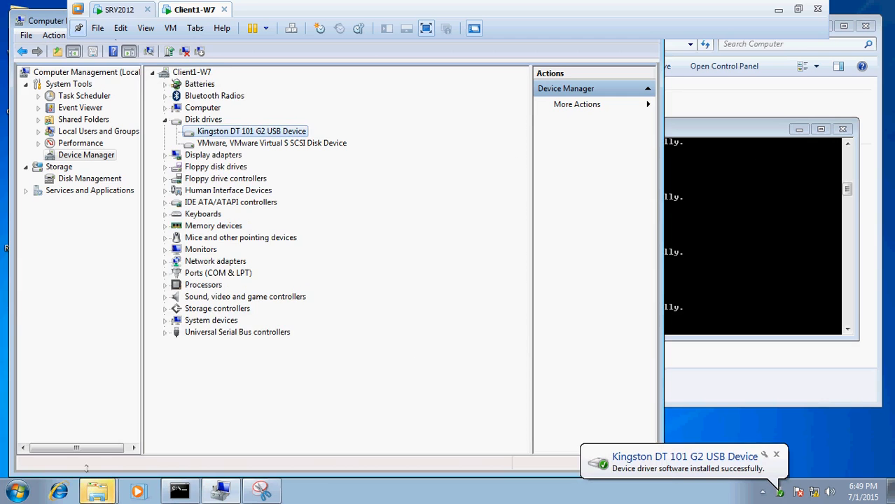
# Open Computer on the client and view the contents of the USB drive (E:)
pyautogui.click(17, 492)
pyautogui.click(200, 337)
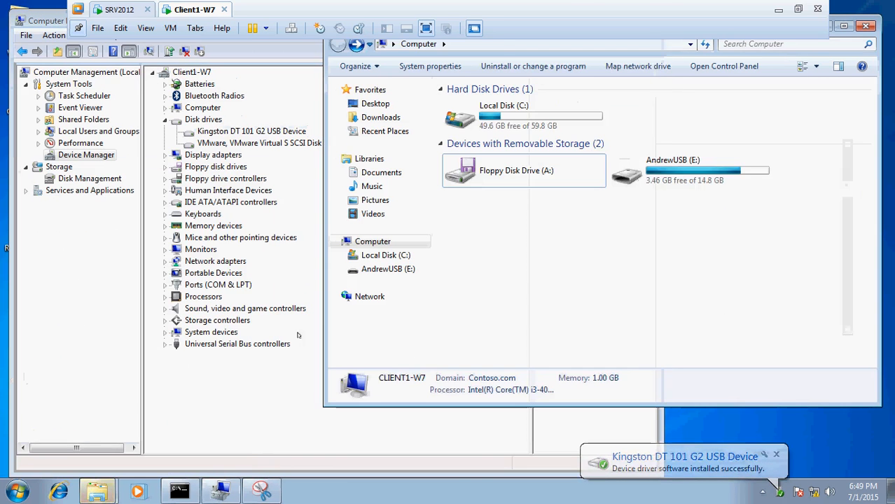
pyautogui.doubleClick(676, 175)
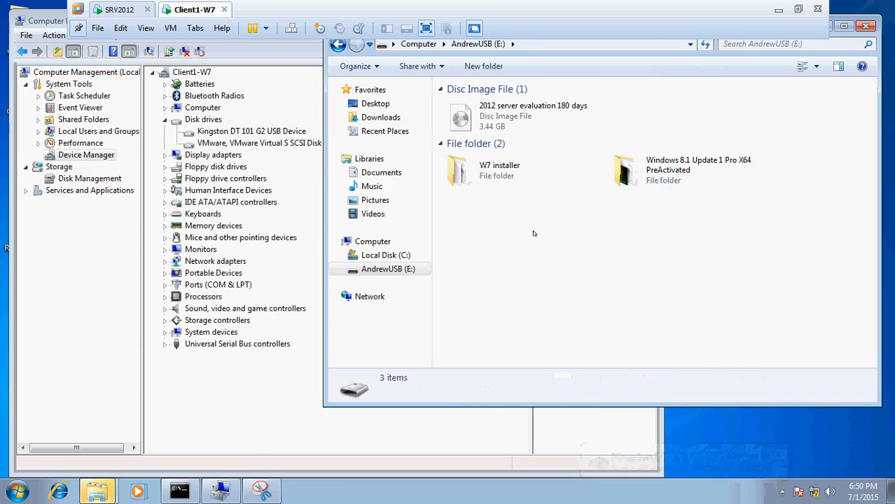
# Back on SRV2012, review the scopes of the USB denied, driver prevention and allowed USB ID policies linked to All Computer with Company Policies
pyautogui.click(119, 10)
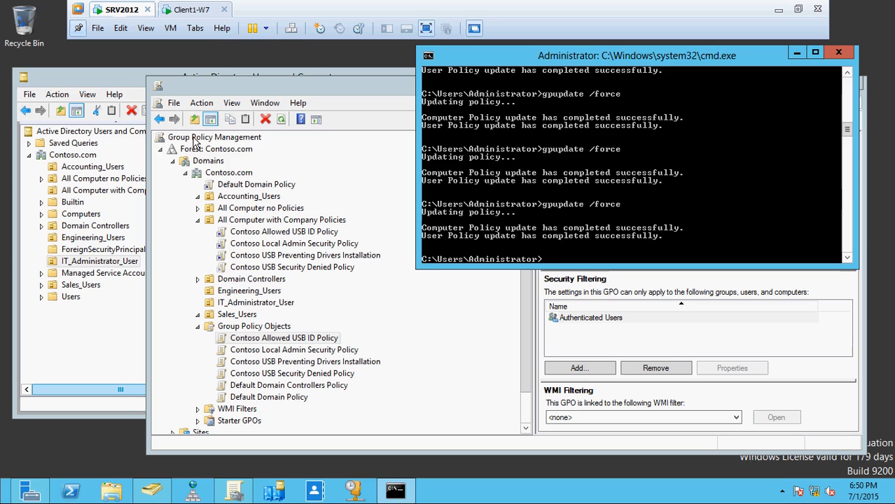
pyautogui.click(292, 267)
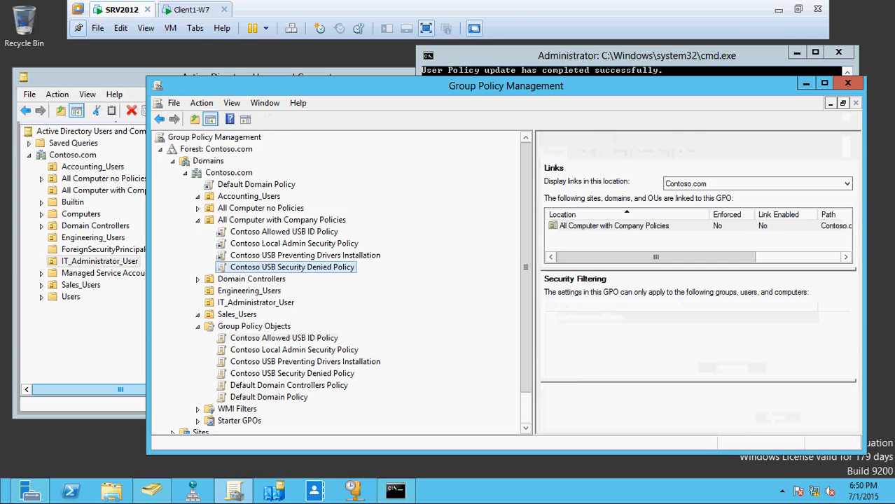
pyautogui.click(304, 260)
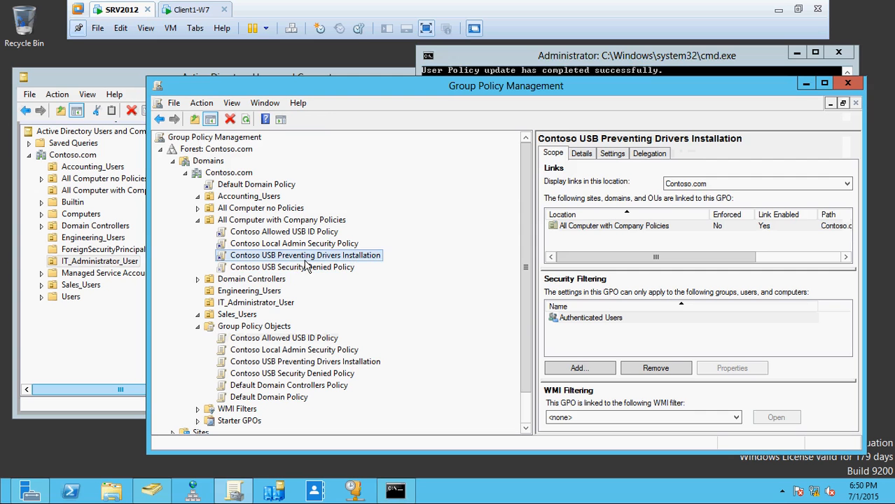
pyautogui.click(305, 234)
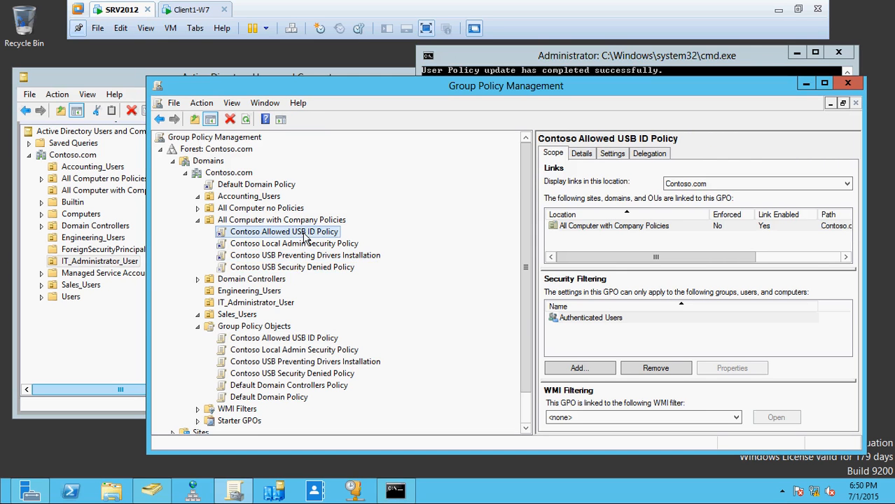
pyautogui.click(307, 256)
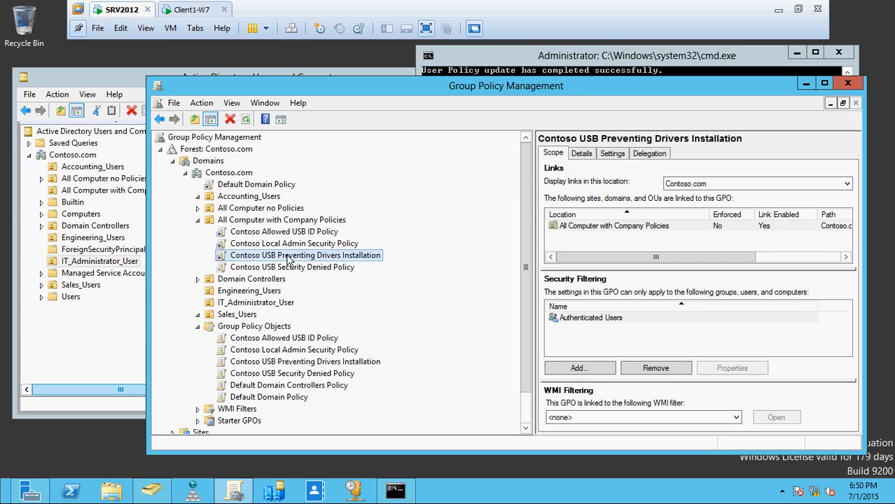
pyautogui.click(291, 233)
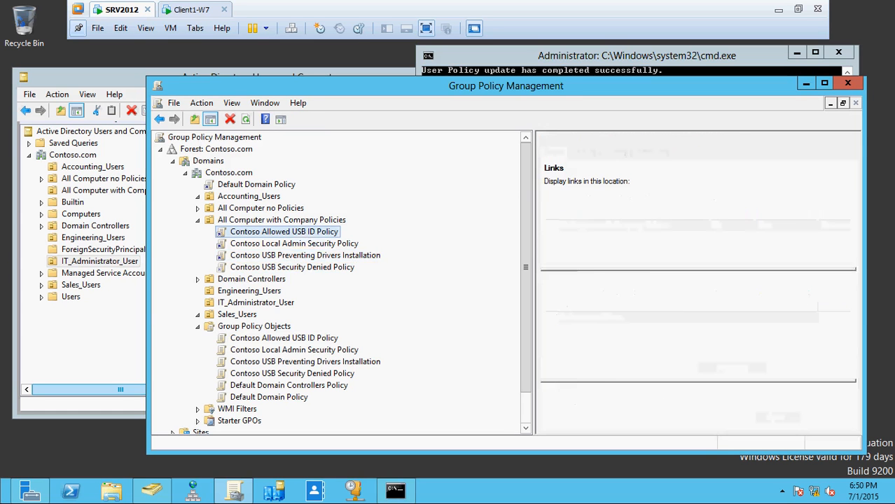
pyautogui.click(311, 258)
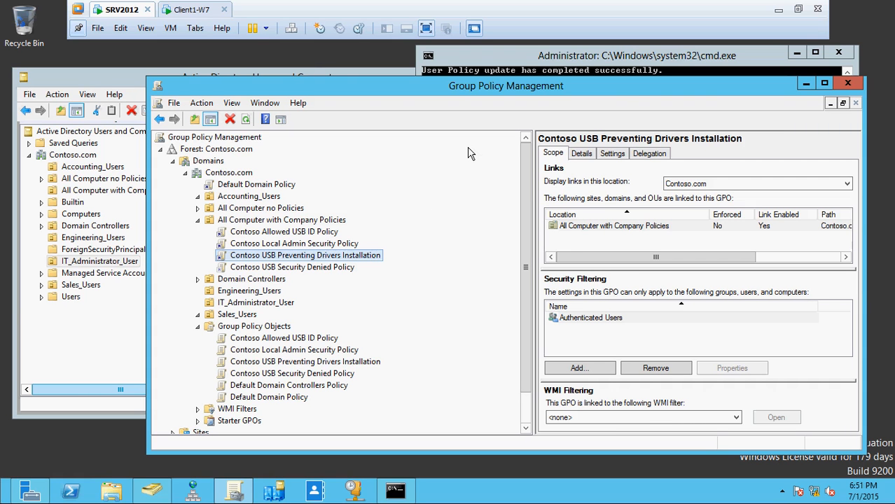
pyautogui.click(779, 12)
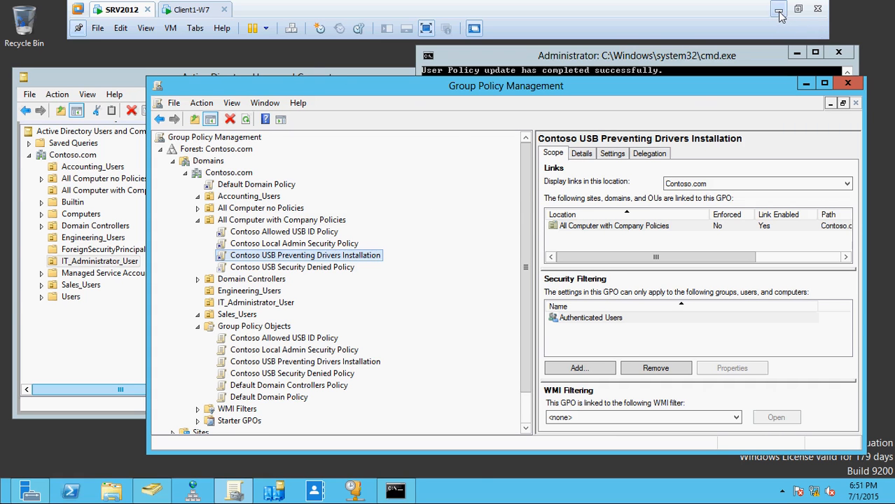